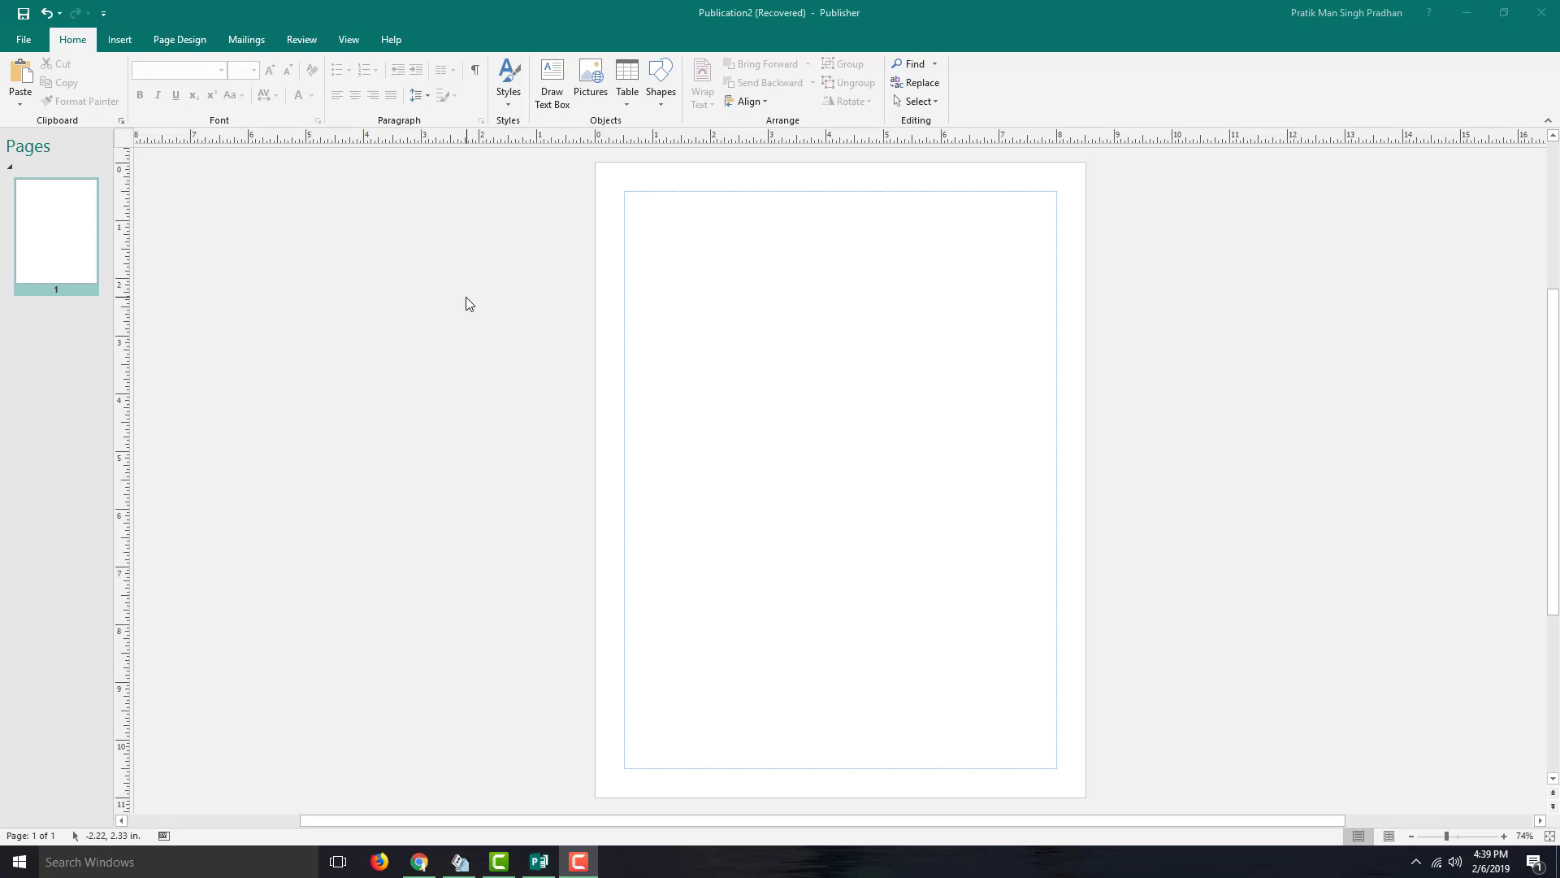
- Focus the blank Publication2 window and pick the Draw Text Box tool
{"action": "left_click", "coordinate": [718, 290]}
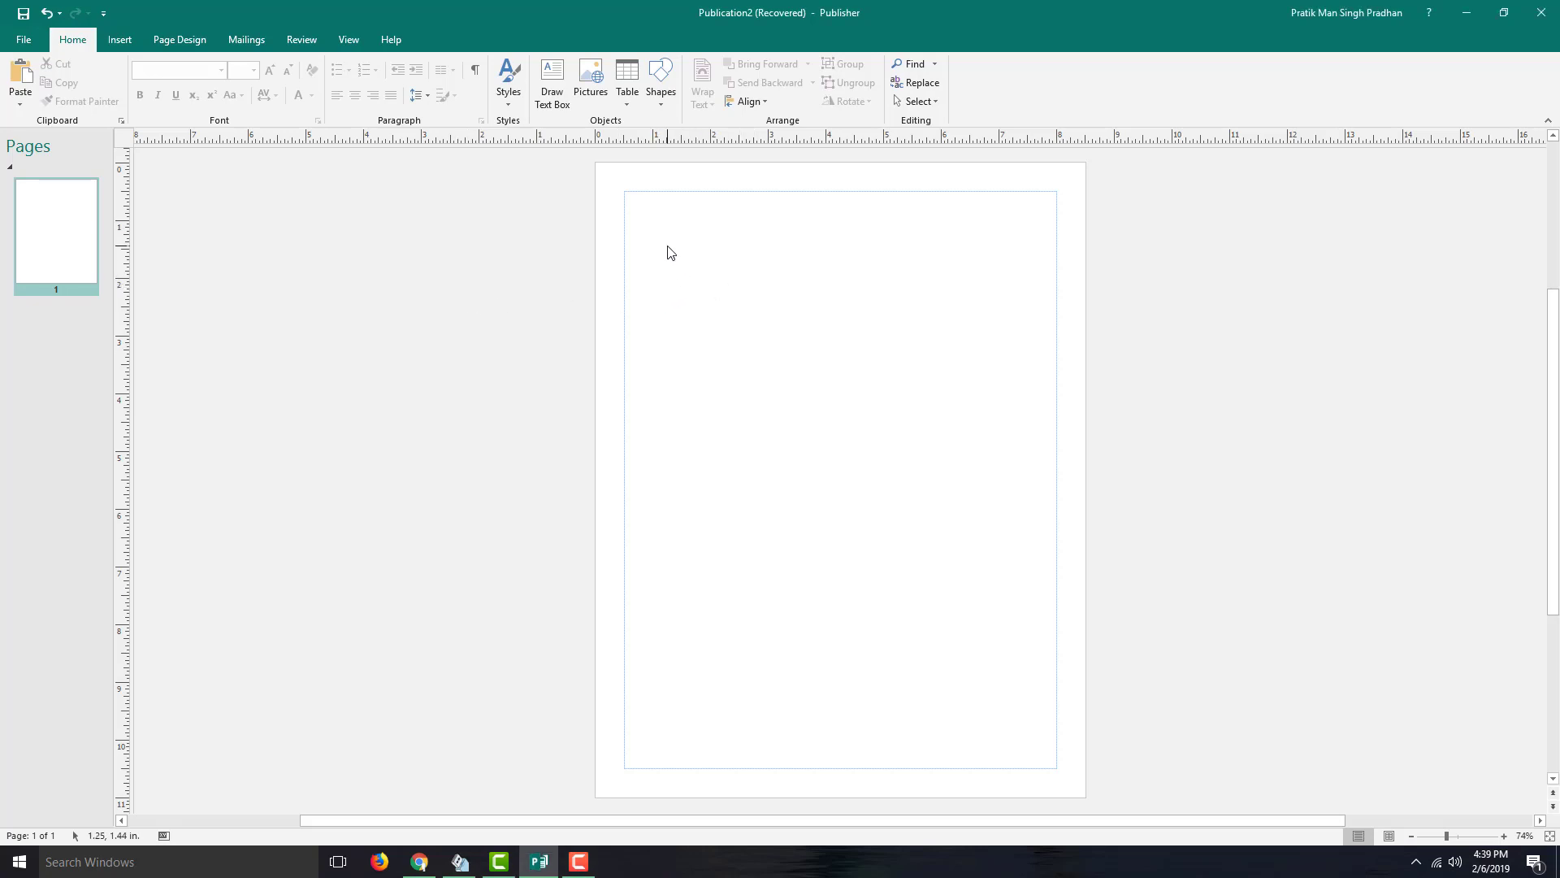
{"action": "left_click", "coordinate": [552, 89]}
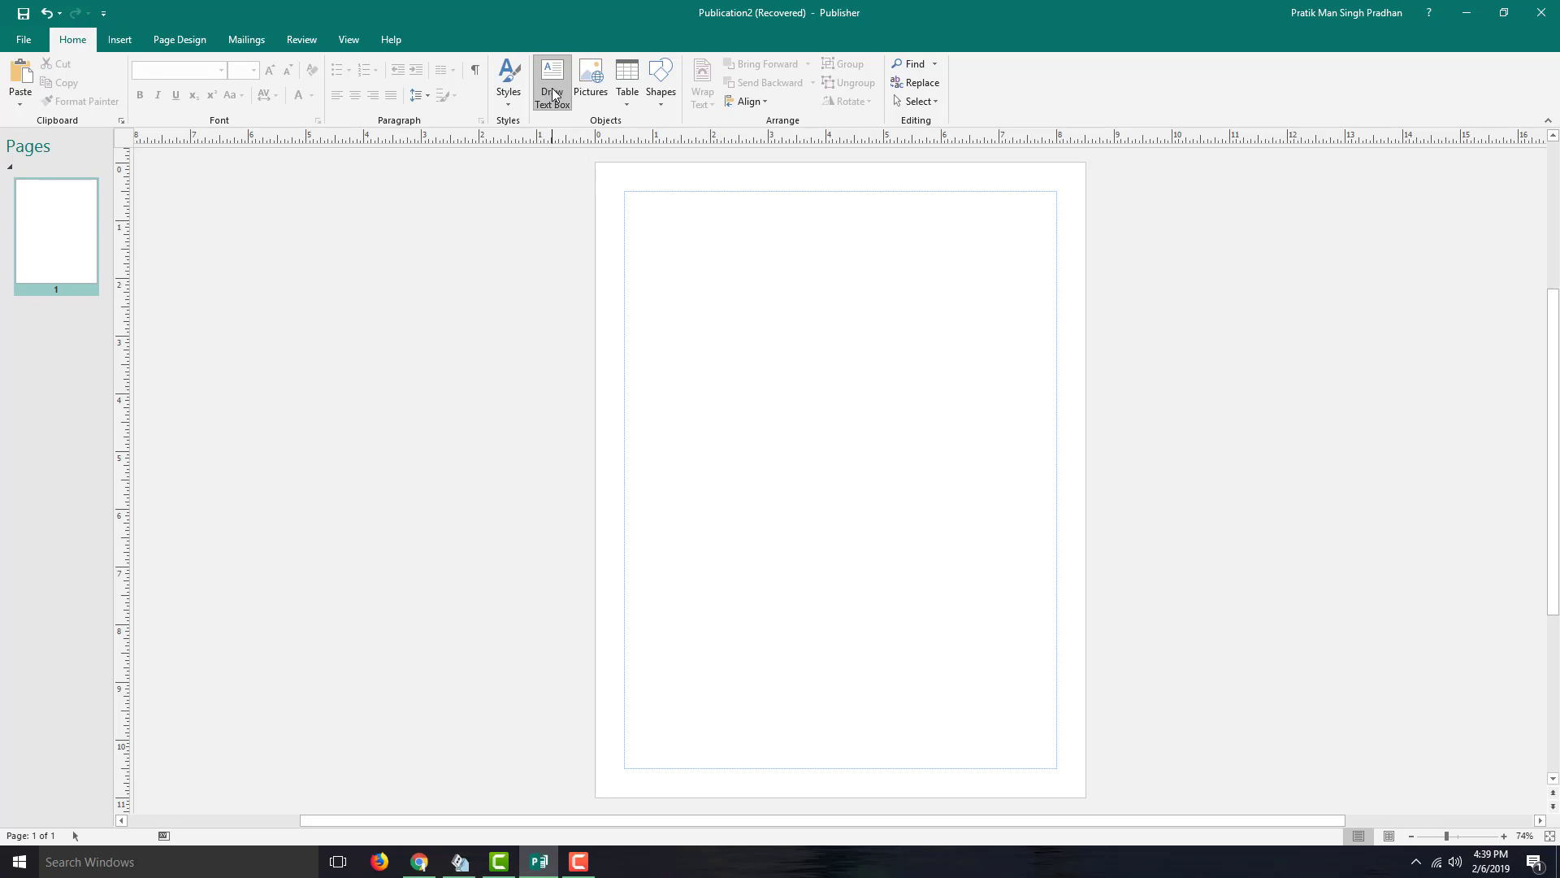
- Draw a text box near the top-left, type 'This is a simple sentence', and zoom to it
{"action": "left_click_drag", "start_coordinate": [692, 234], "coordinate": [816, 333]}
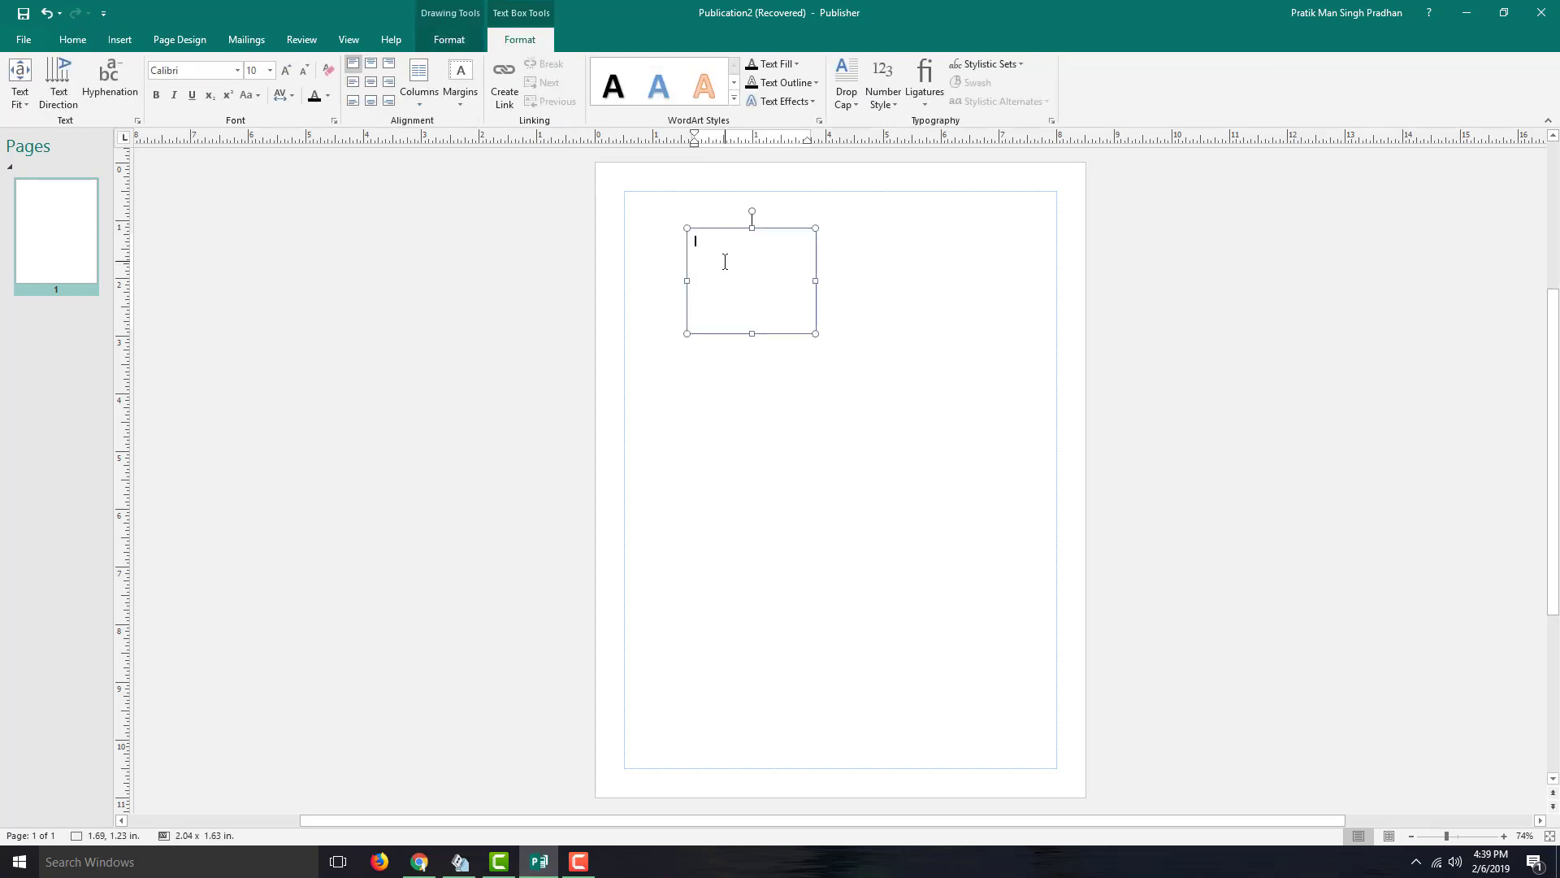
{"action": "type", "text": "This is a simple sentence."}
{"action": "triple_click", "coordinate": [800, 256]}
{"action": "left_click", "coordinate": [818, 261]}
{"action": "left_click", "coordinate": [772, 243]}
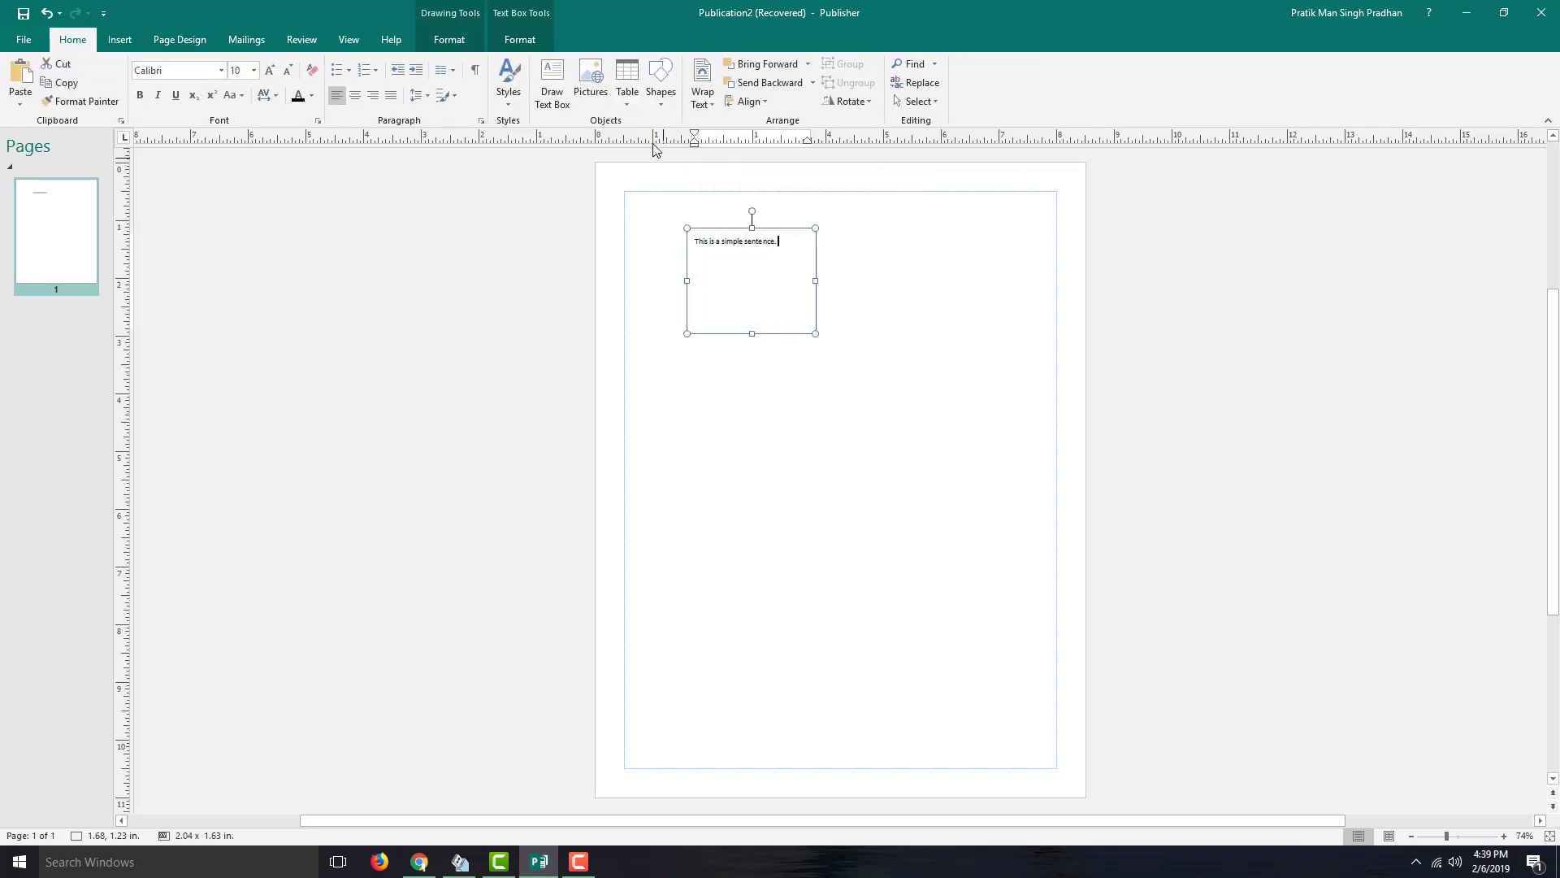
{"action": "left_click", "coordinate": [348, 39]}
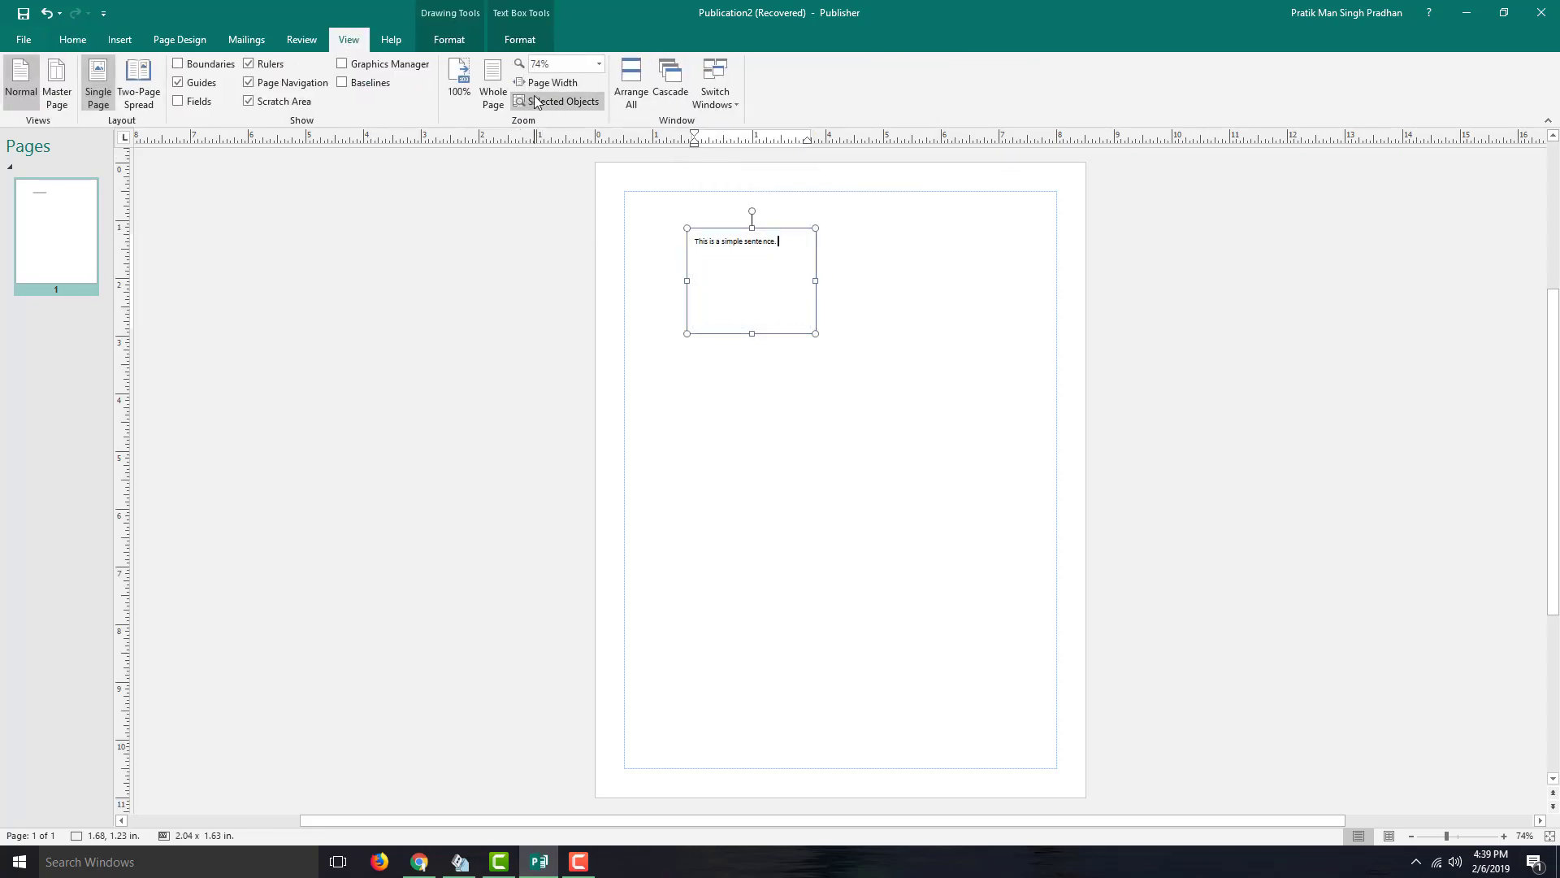
{"action": "left_click", "coordinate": [534, 101]}
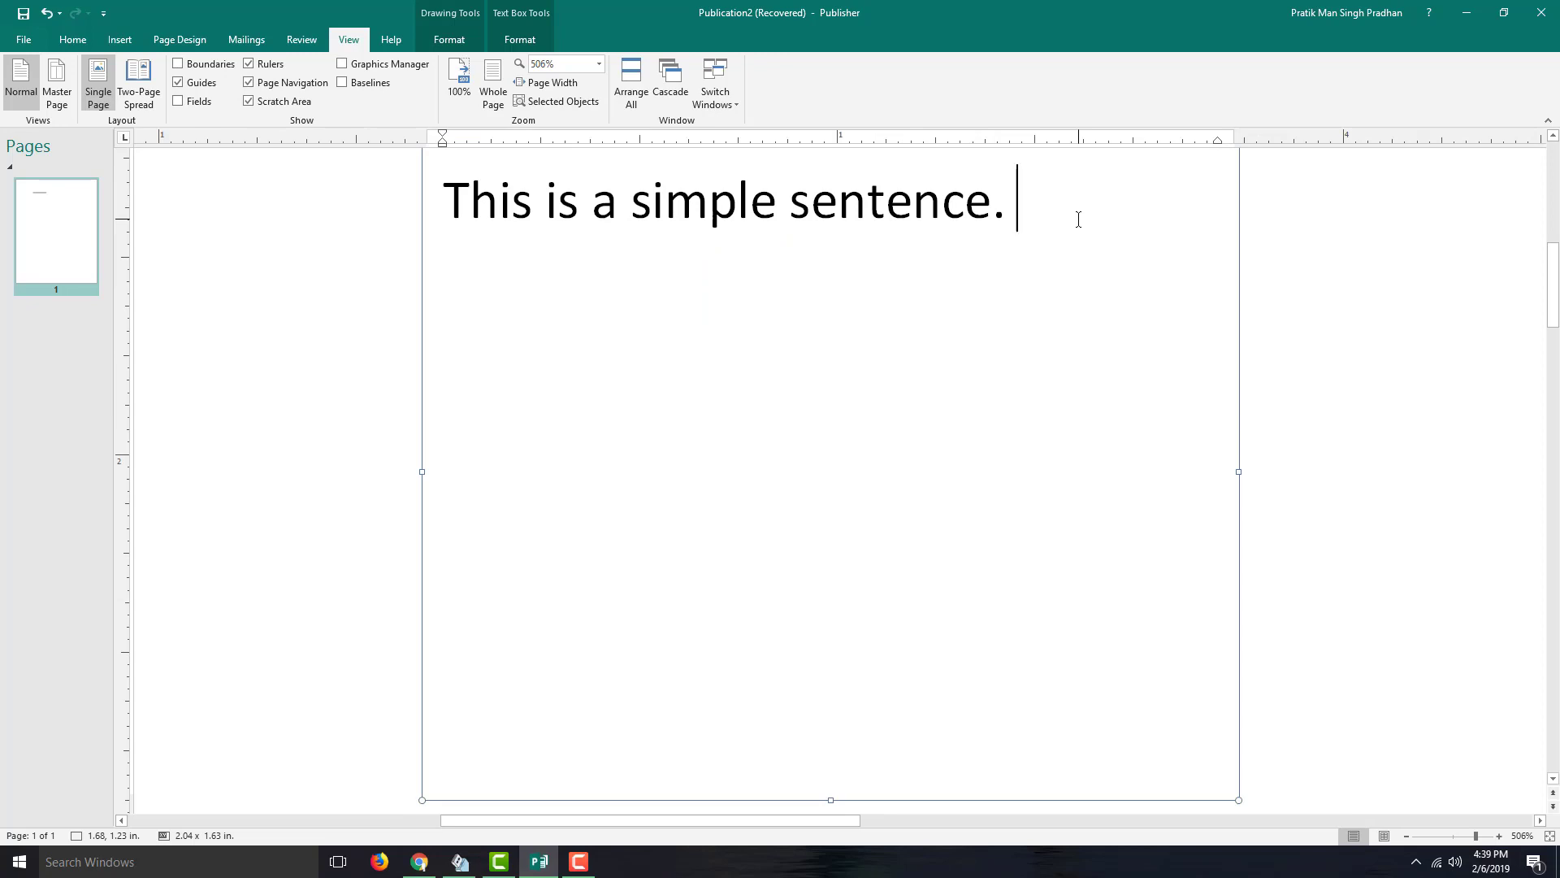
- Type 'This thiss error wordd.' after the first sentence, correcting stray letters
{"action": "type", "text": "Thsd"}
{"action": "key", "text": "BackSpace"}
{"action": "type", "text": "i "}
{"action": "type", "text": "thiss"}
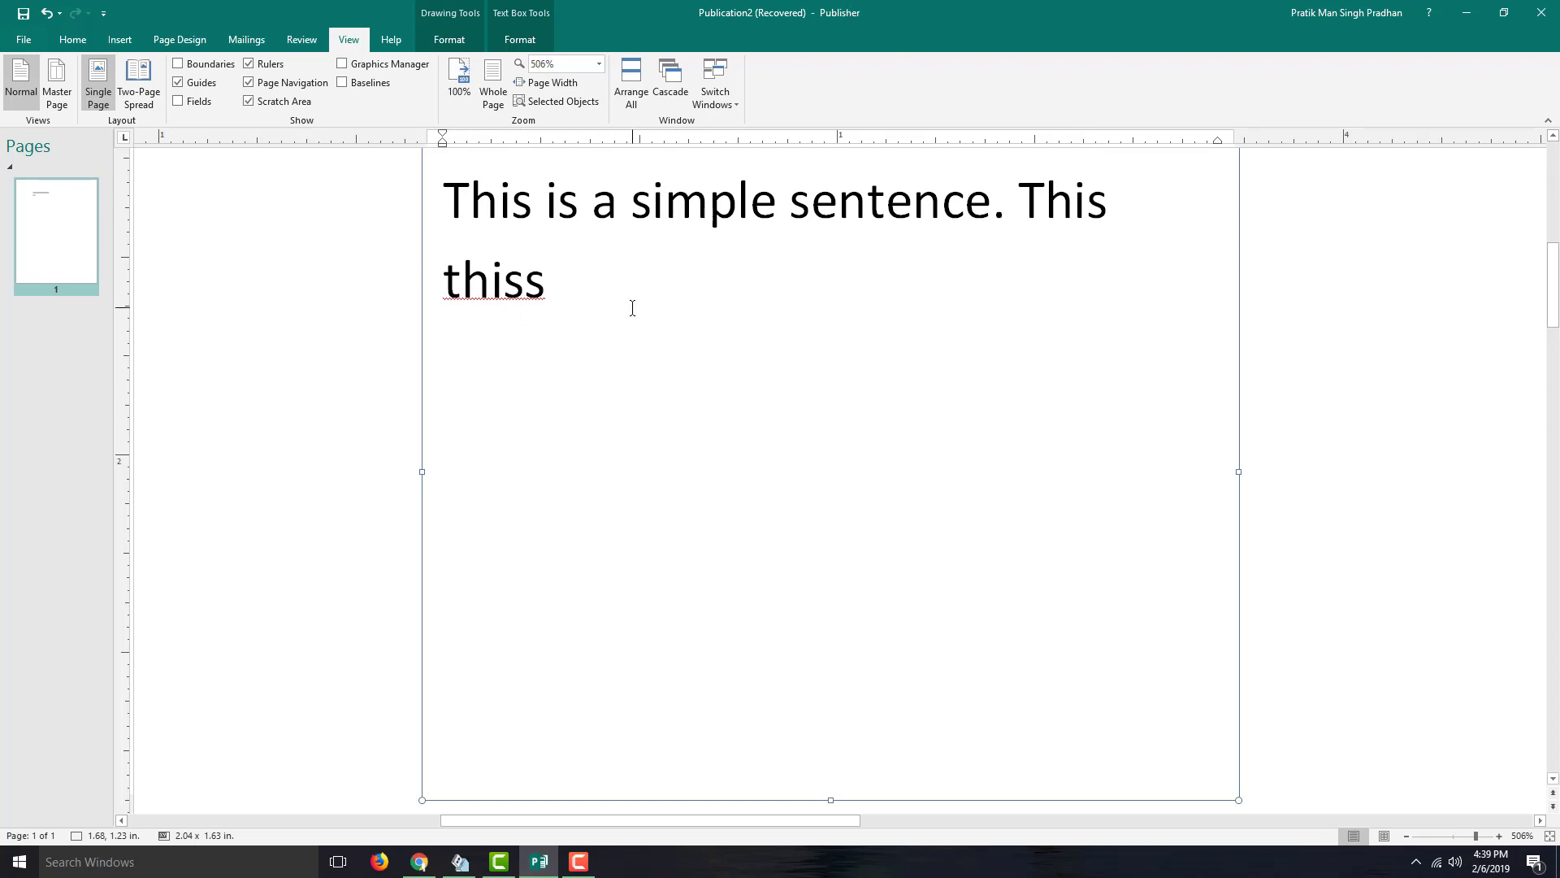
{"action": "type", "text": "error wor"}
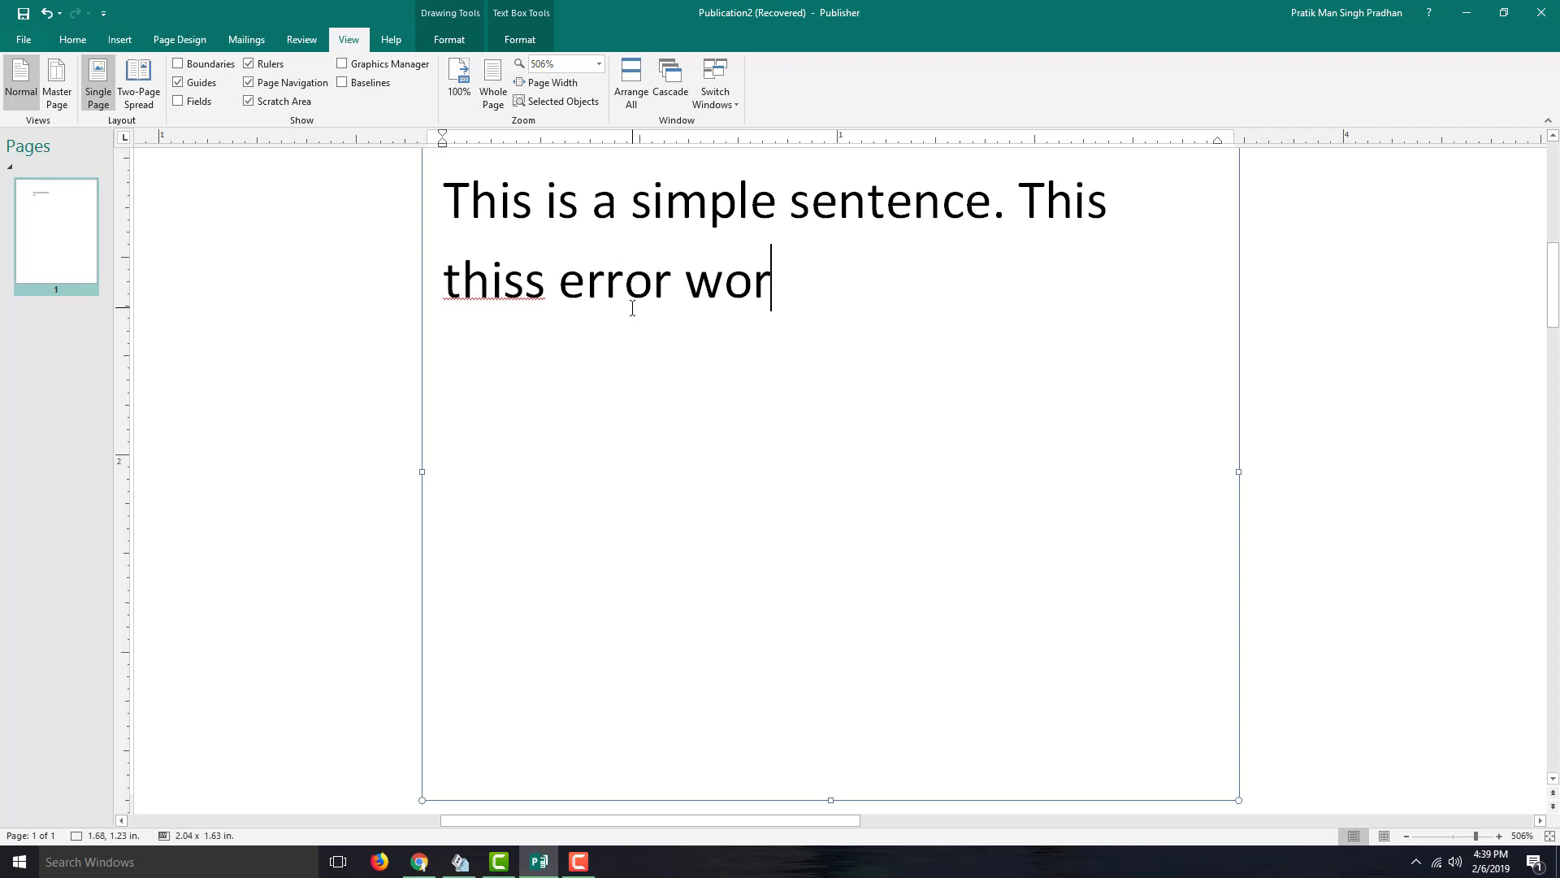
{"action": "type", "text": "d d dd"}
{"action": "key", "text": "BackSpace"}
{"action": "key", "text": "BackSpace"}
{"action": "key", "text": "BackSpace"}
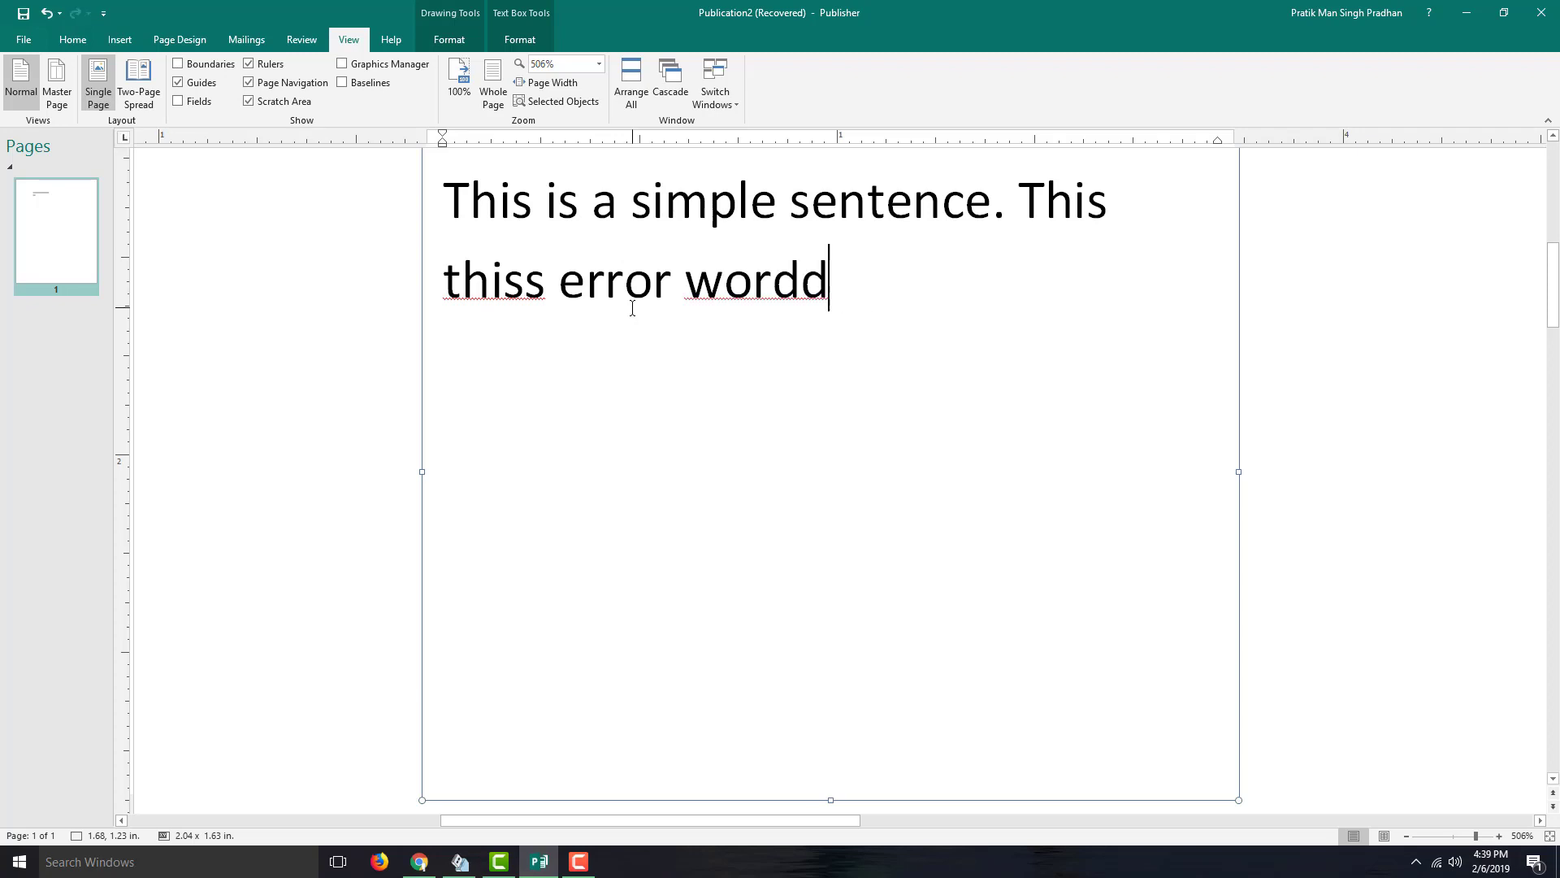
{"action": "type", "text": "."}
- Correct 'thiss' to 'this' and 'wordd' to 'word' from the spelling suggestions
{"action": "right_click", "coordinate": [501, 282]}
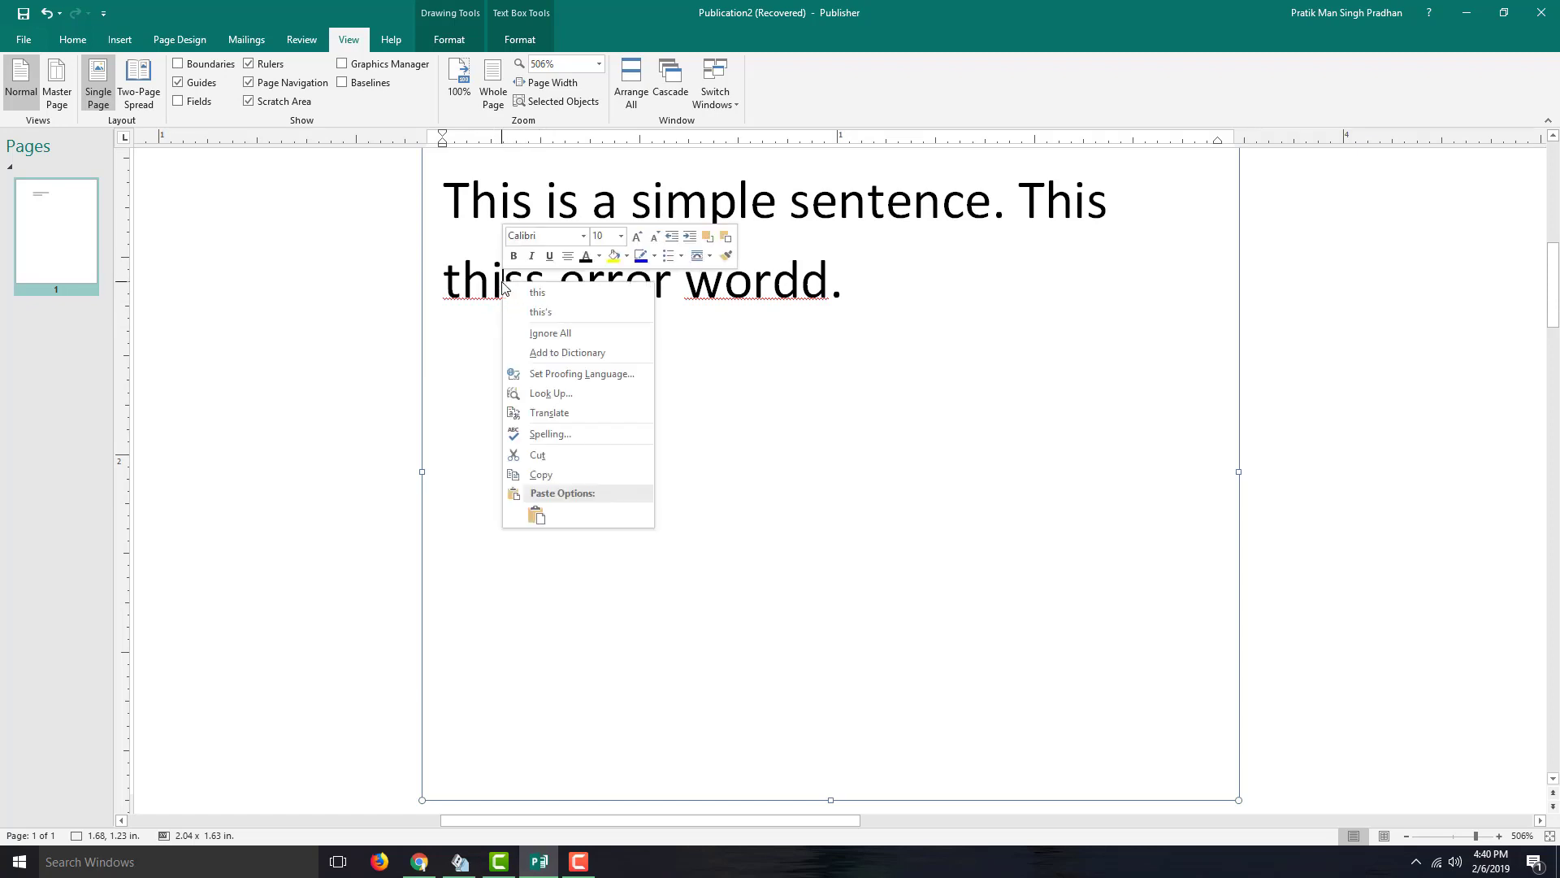
{"action": "left_click", "coordinate": [549, 293]}
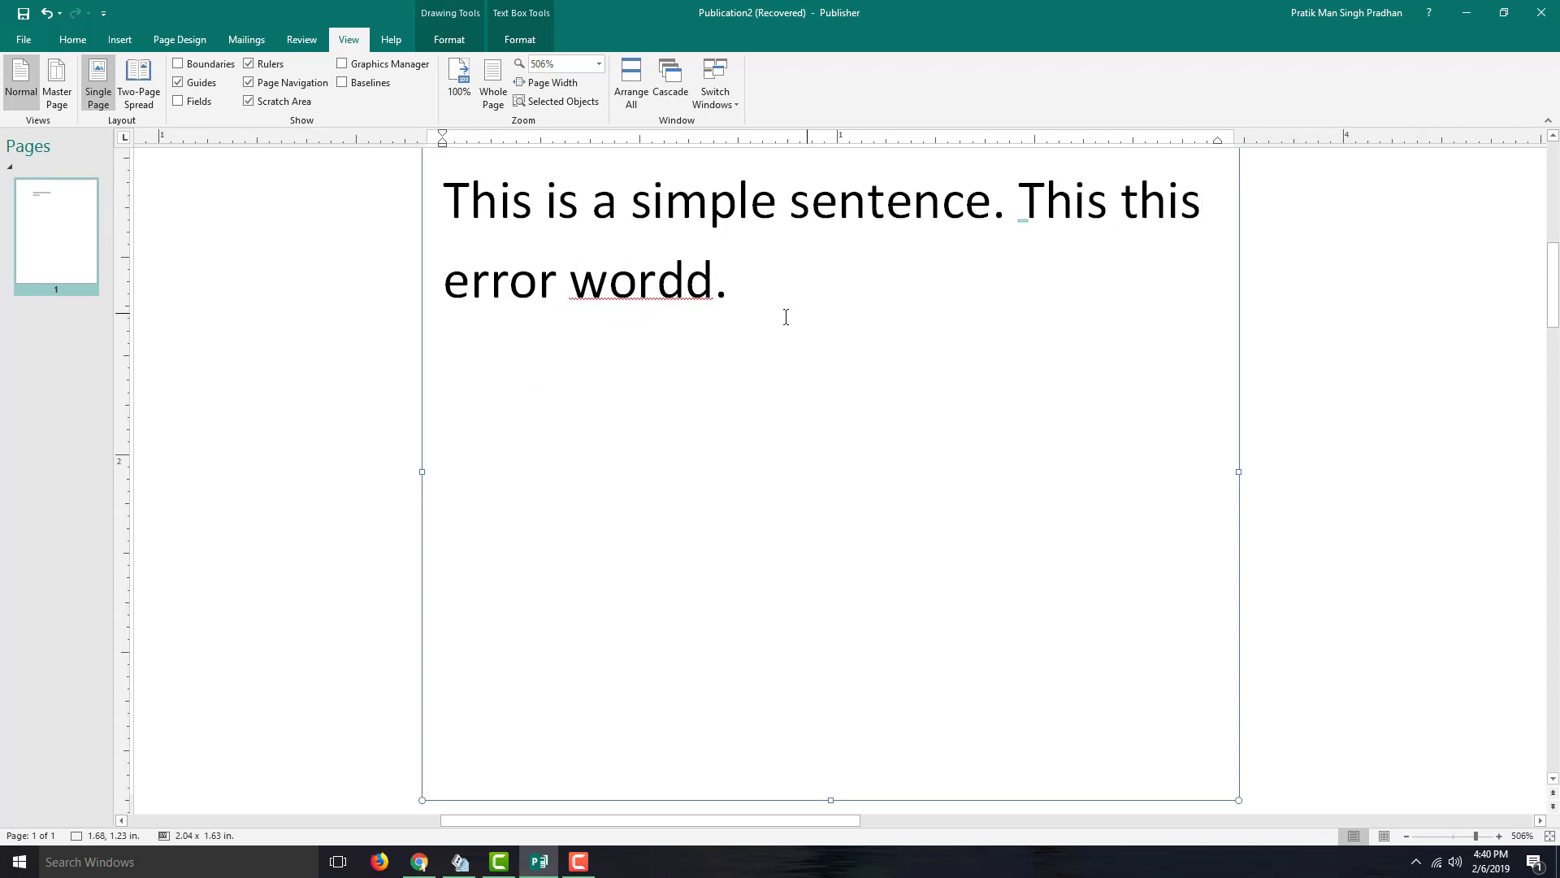
{"action": "right_click", "coordinate": [670, 293]}
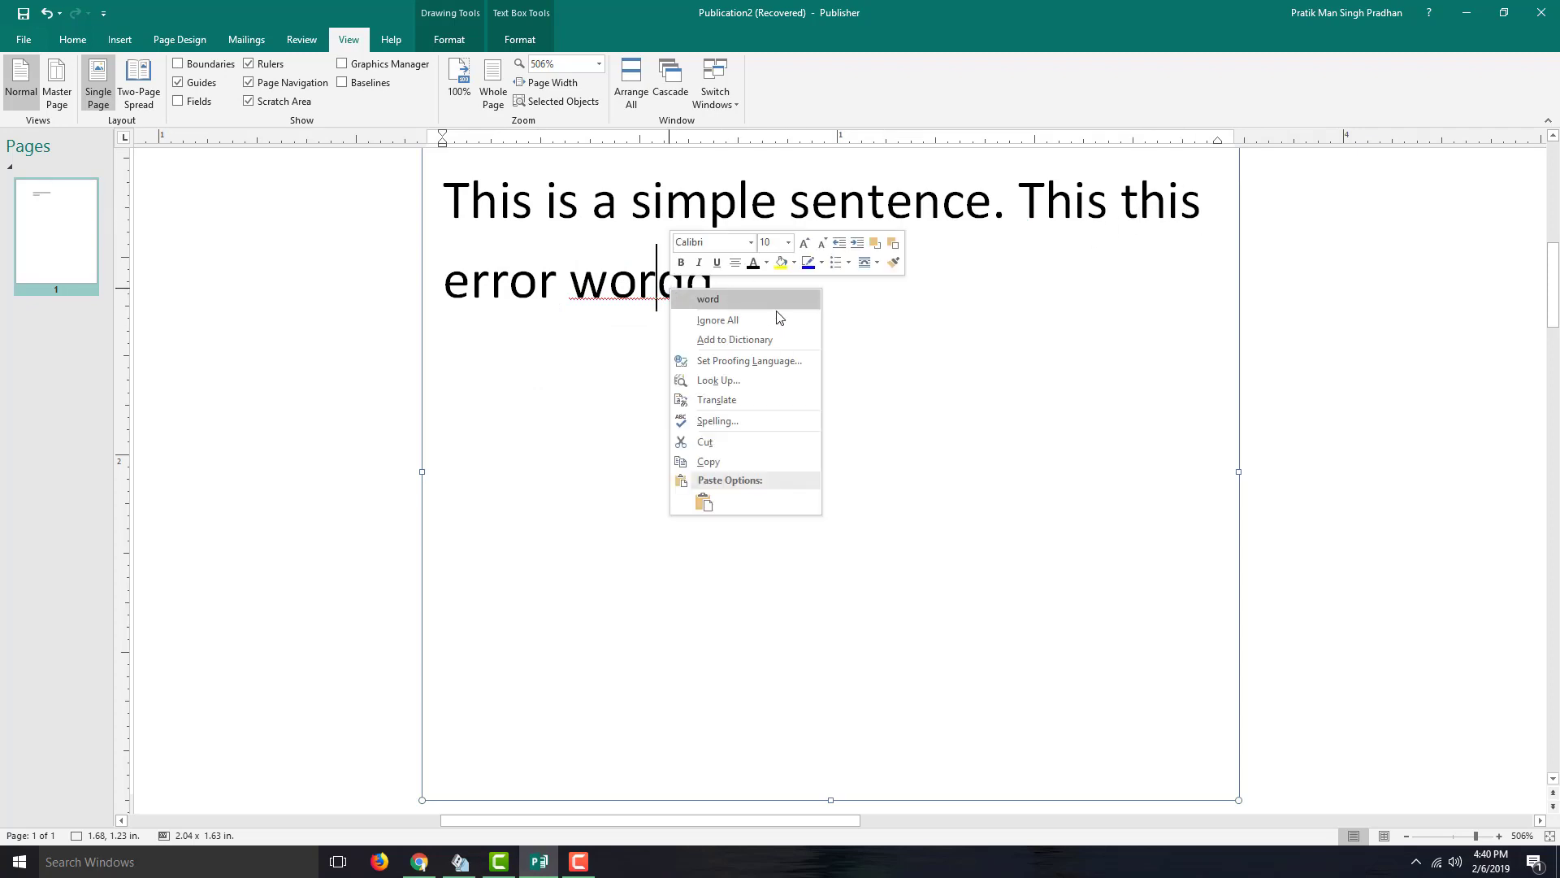
{"action": "left_click", "coordinate": [747, 298]}
{"action": "left_click", "coordinate": [885, 283]}
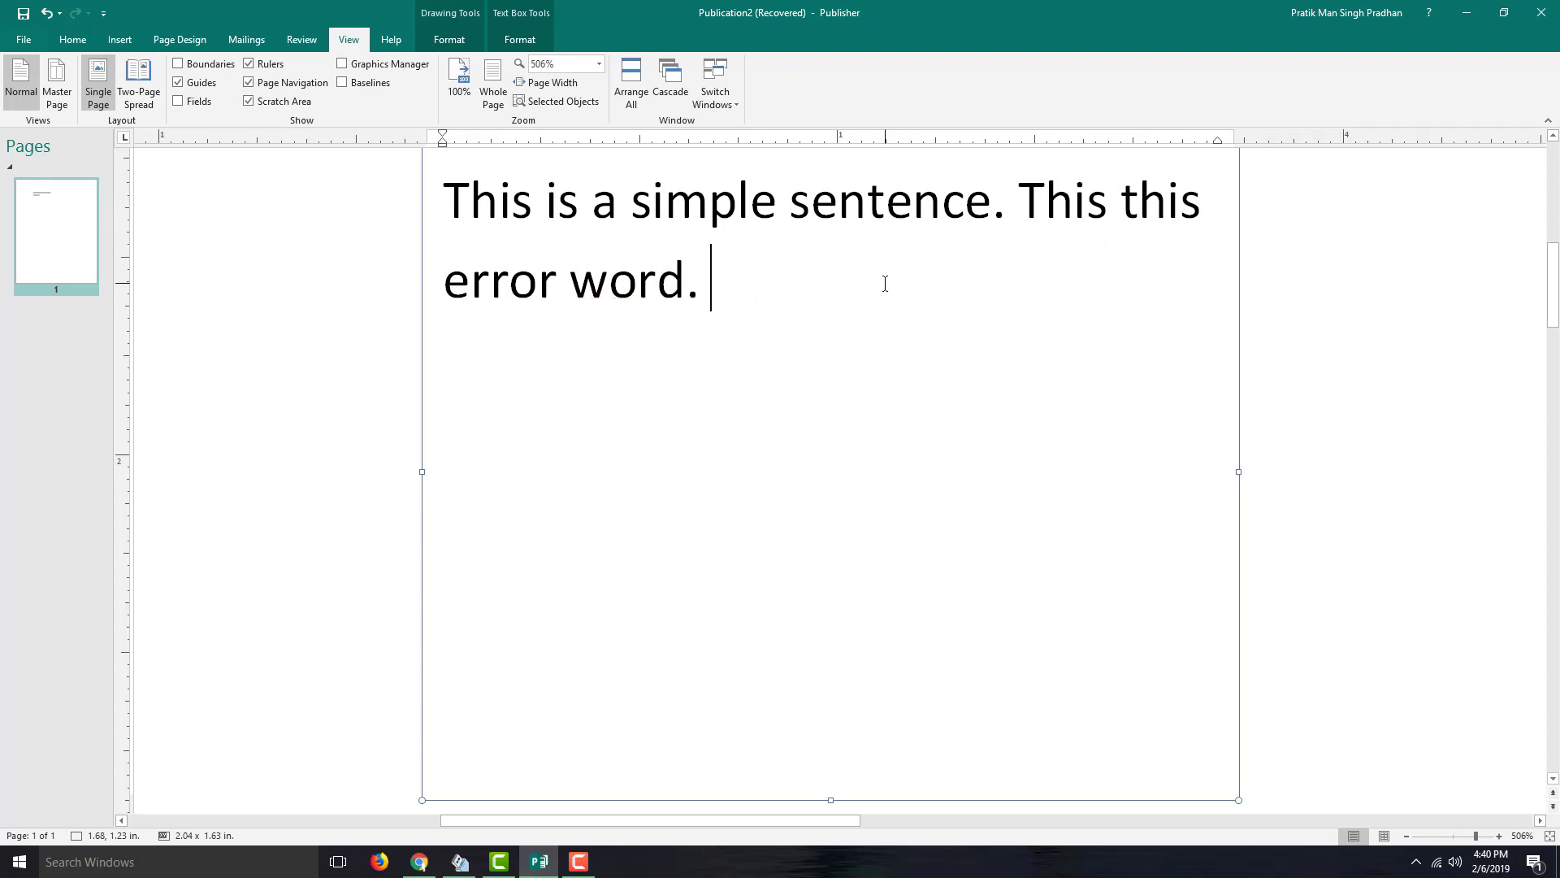
{"action": "key", "text": "BackSpace"}
{"action": "key", "text": "BackSpace"}
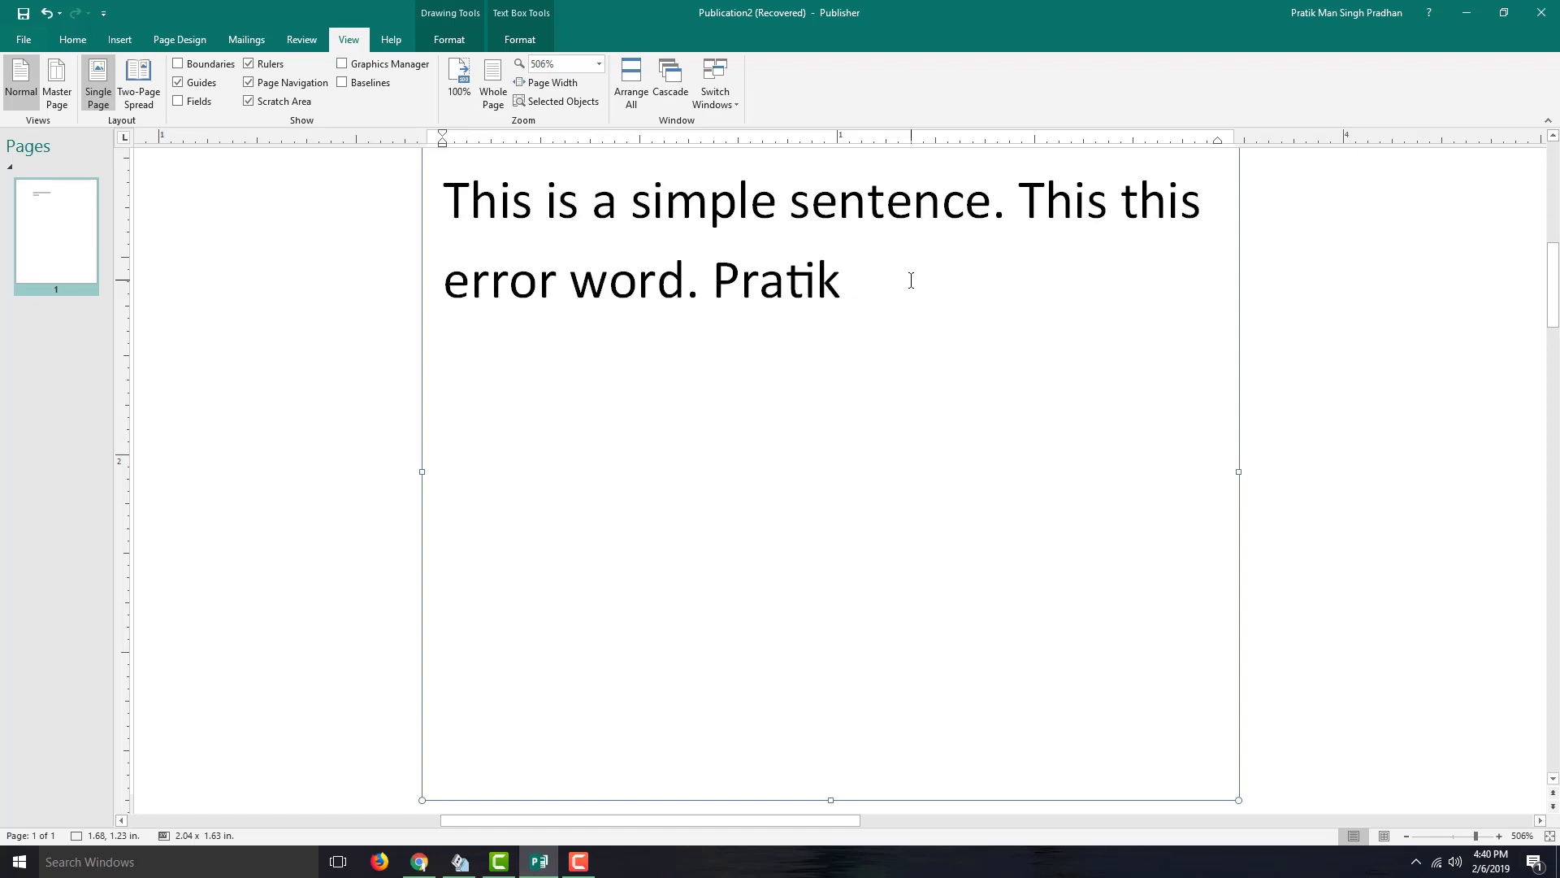
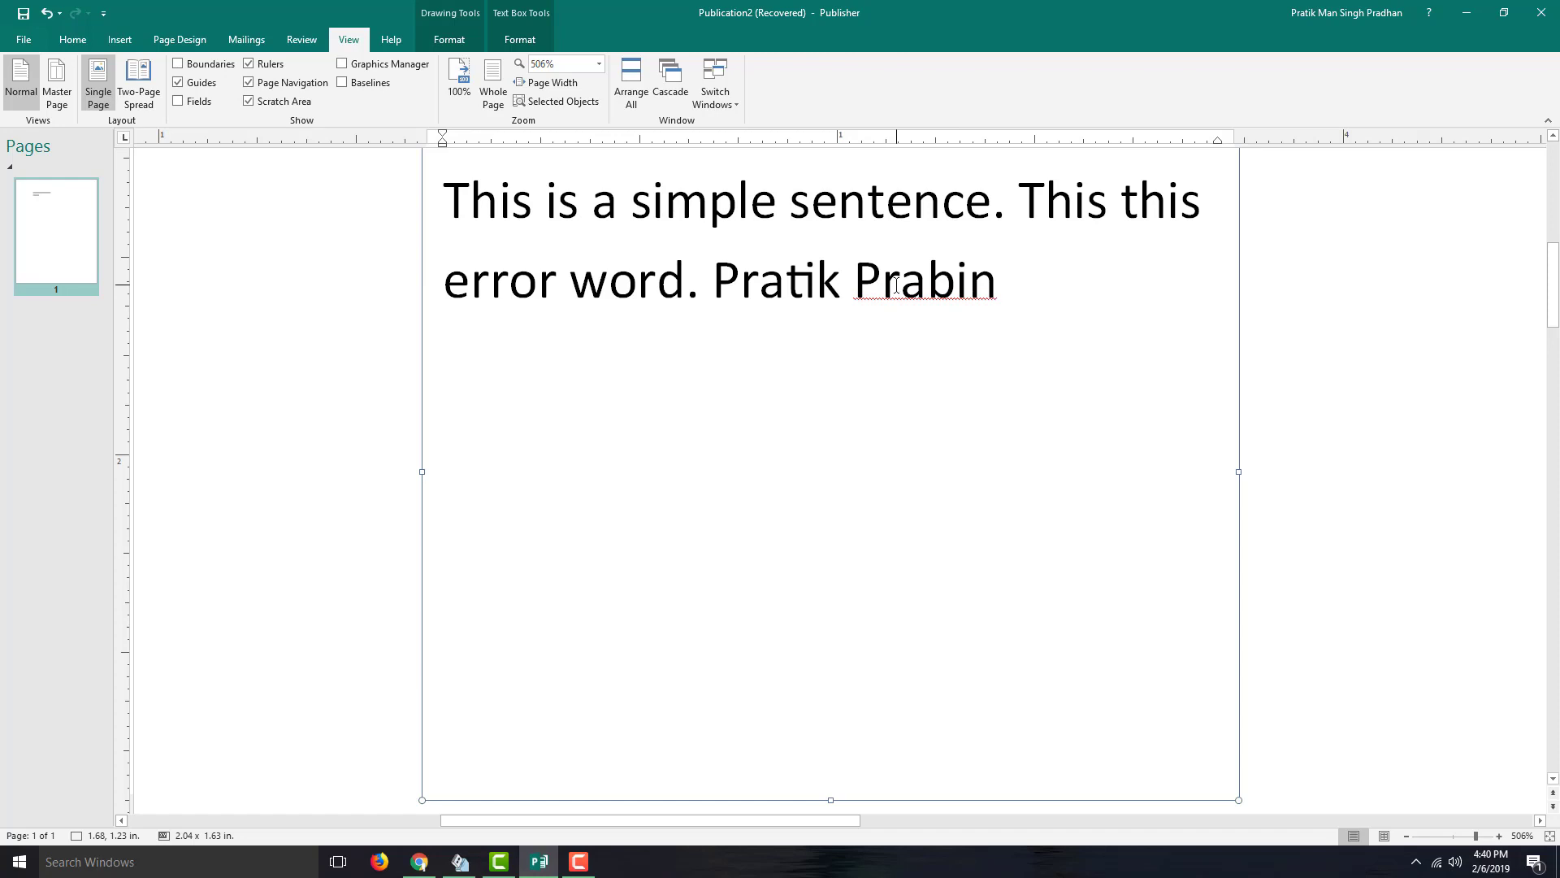
- Type a first name and surname after the sentence, then the surname twice more
{"action": "type", "text": ". "}
{"action": "type", "text": "Prabin Prabin"}
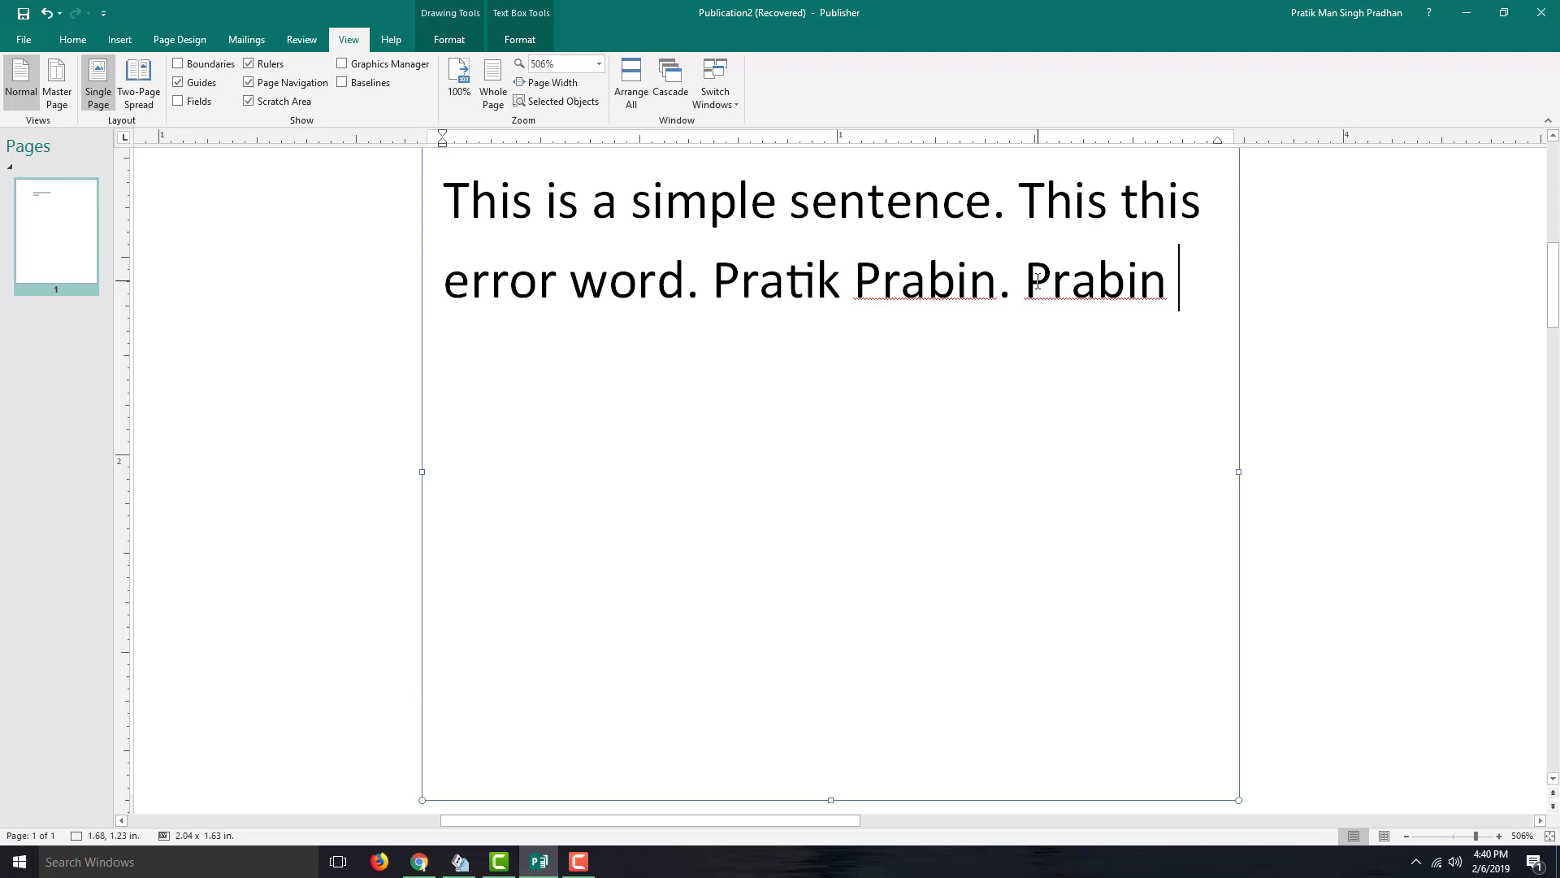
{"action": "type", "text": "radbin"}
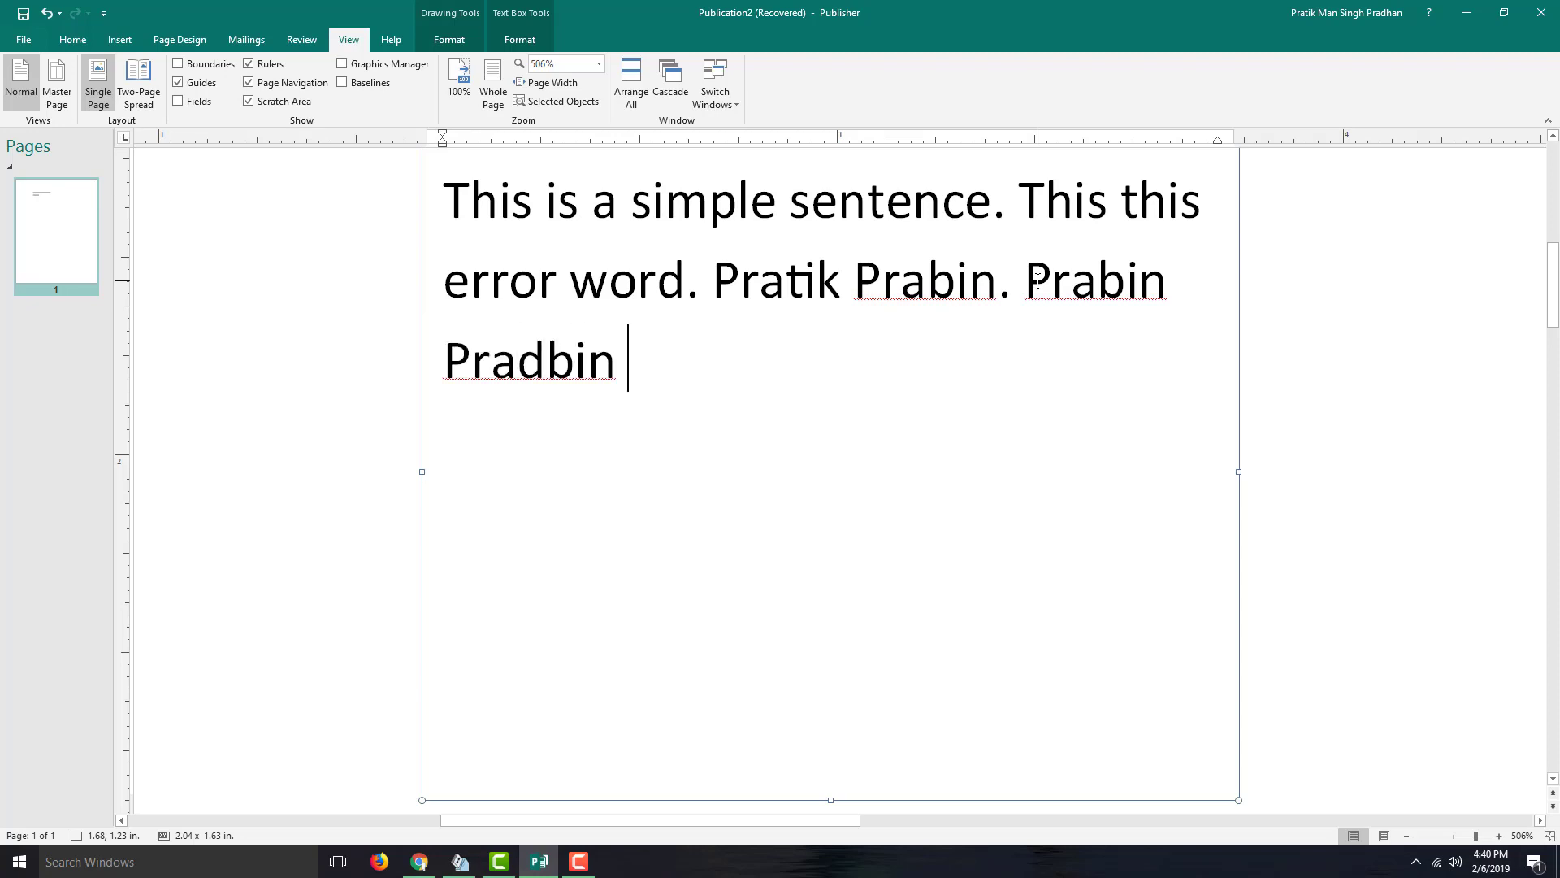
{"action": "key", "text": "BackSpace"}
{"action": "key", "text": "BackSpace"}
{"action": "key", "text": "BackSpace"}
{"action": "key", "text": "BackSpace"}
{"action": "key", "text": "BackSpace"}
- Finish the surname and mark it Ignore All so it is no longer flagged
{"action": "type", "text": "bin"}
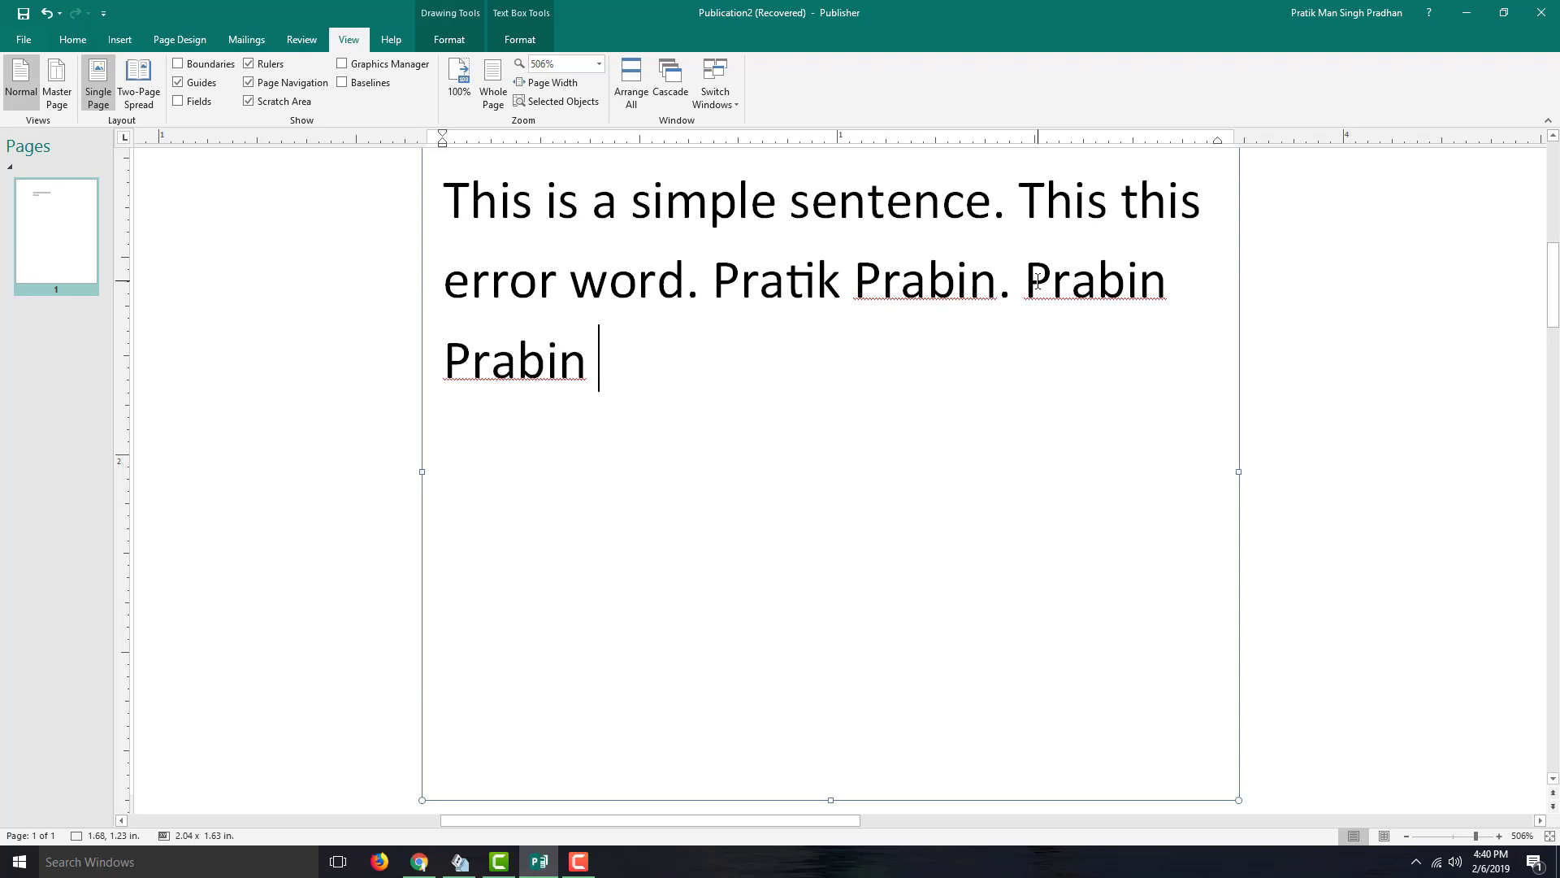
{"action": "right_click", "coordinate": [928, 278]}
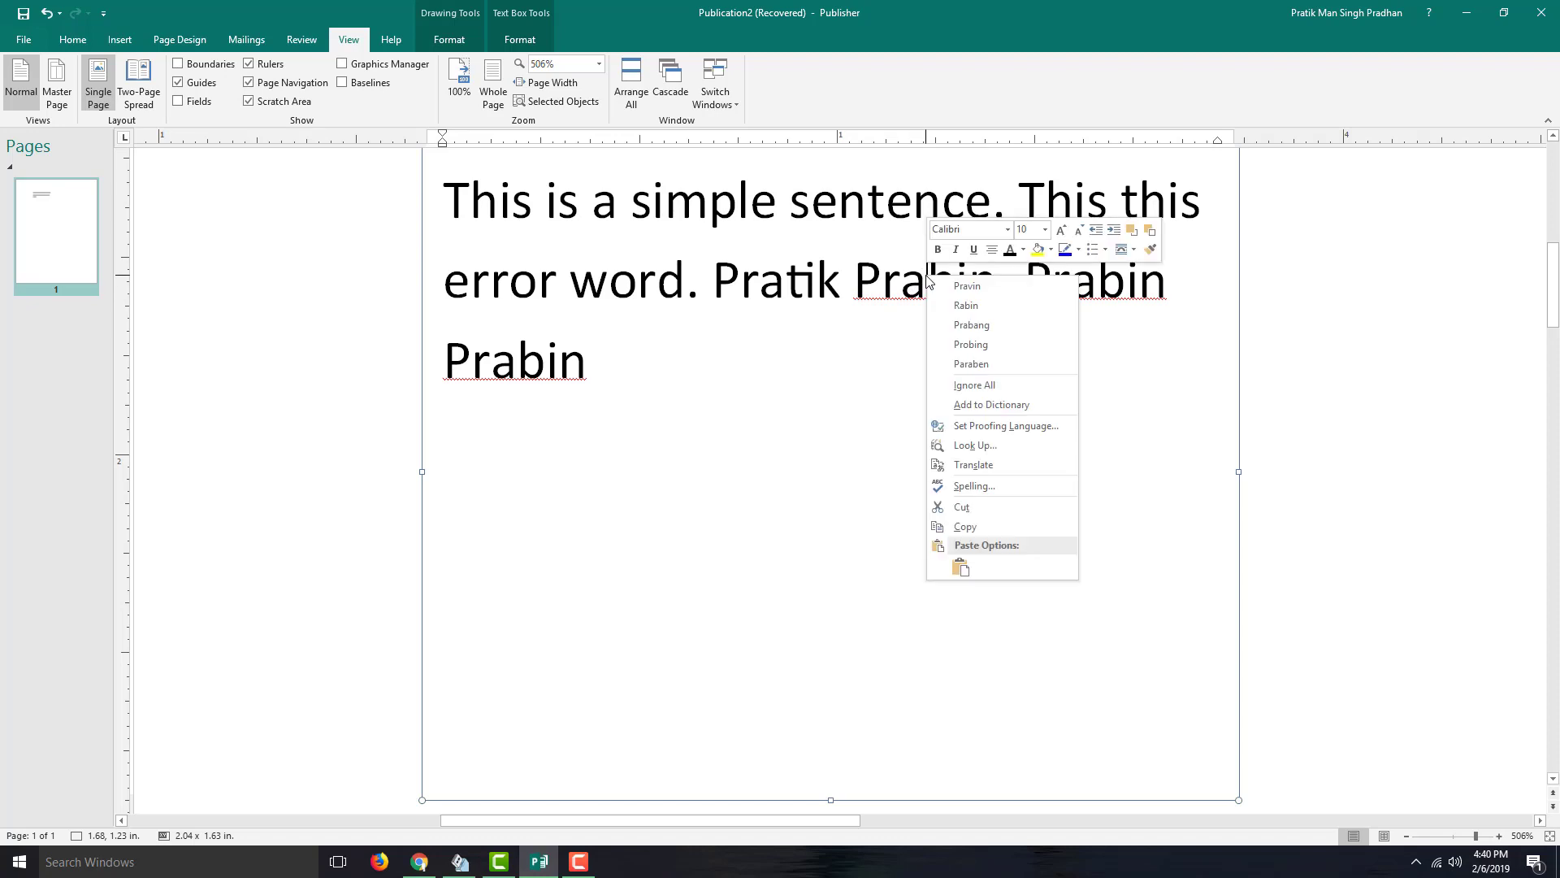
{"action": "left_click", "coordinate": [1026, 385]}
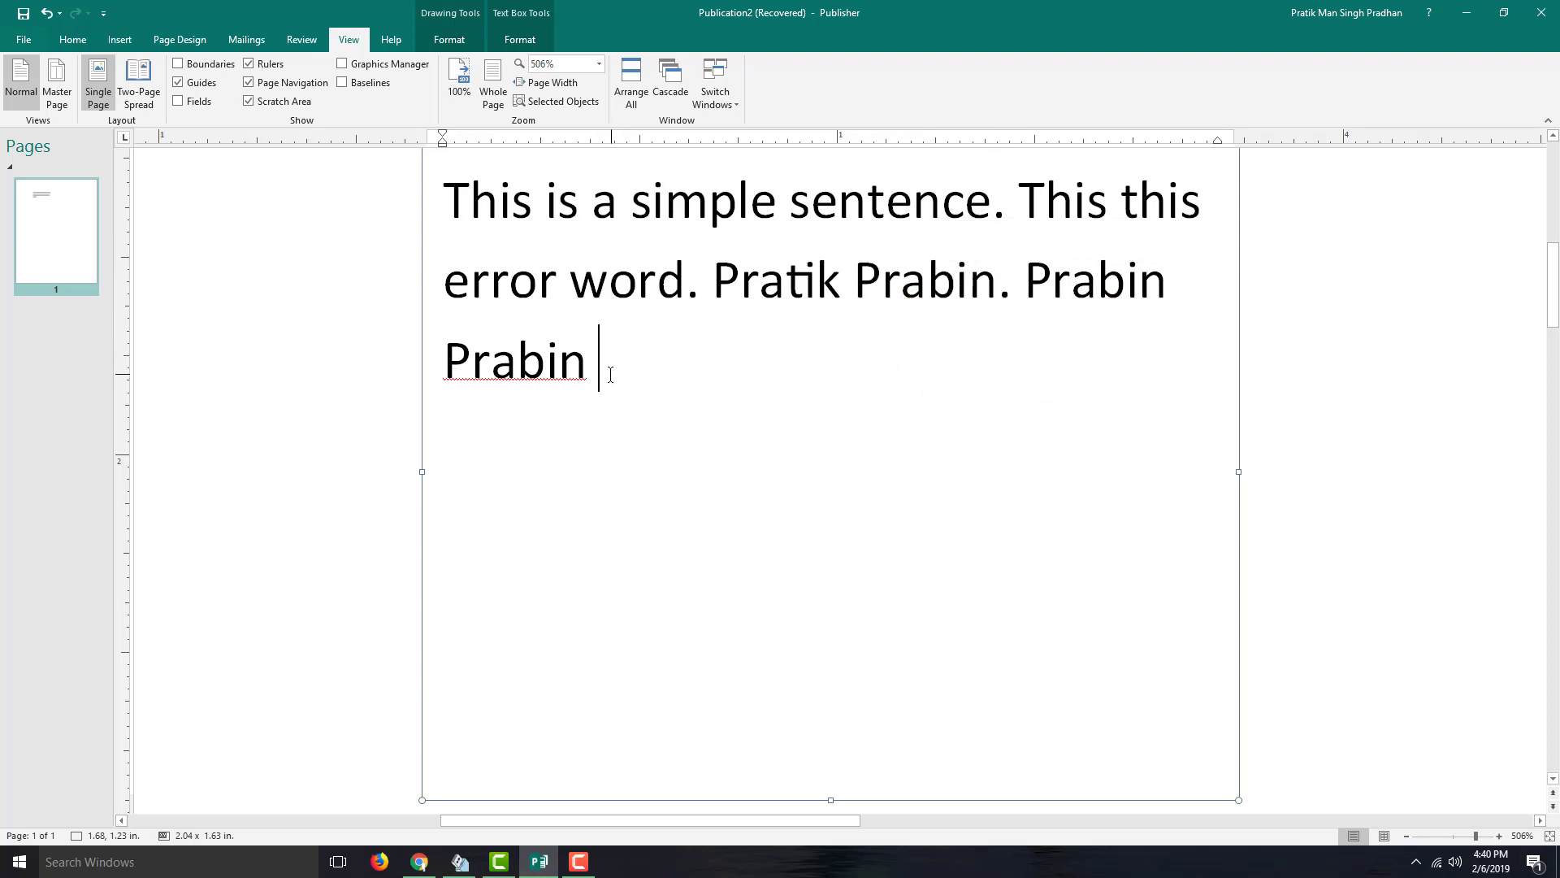
- Add a period and remove the duplicated surname with Delete Repeated Word
{"action": "left_click", "coordinate": [515, 368]}
{"action": "type", "text": "."}
{"action": "right_click", "coordinate": [557, 373]}
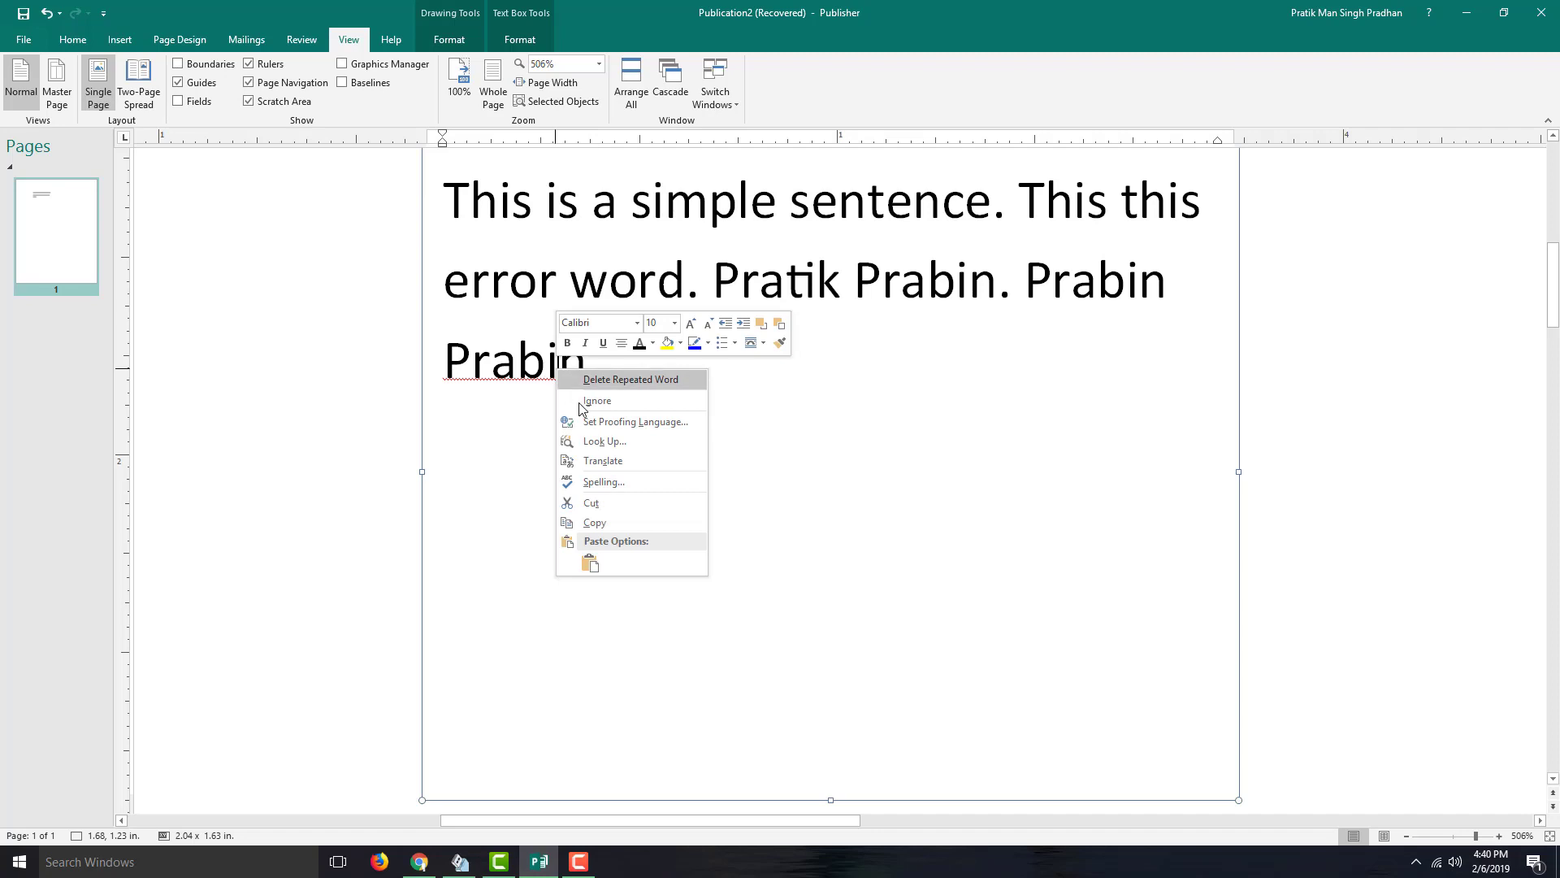
{"action": "left_click", "coordinate": [897, 297]}
{"action": "right_click", "coordinate": [935, 283]}
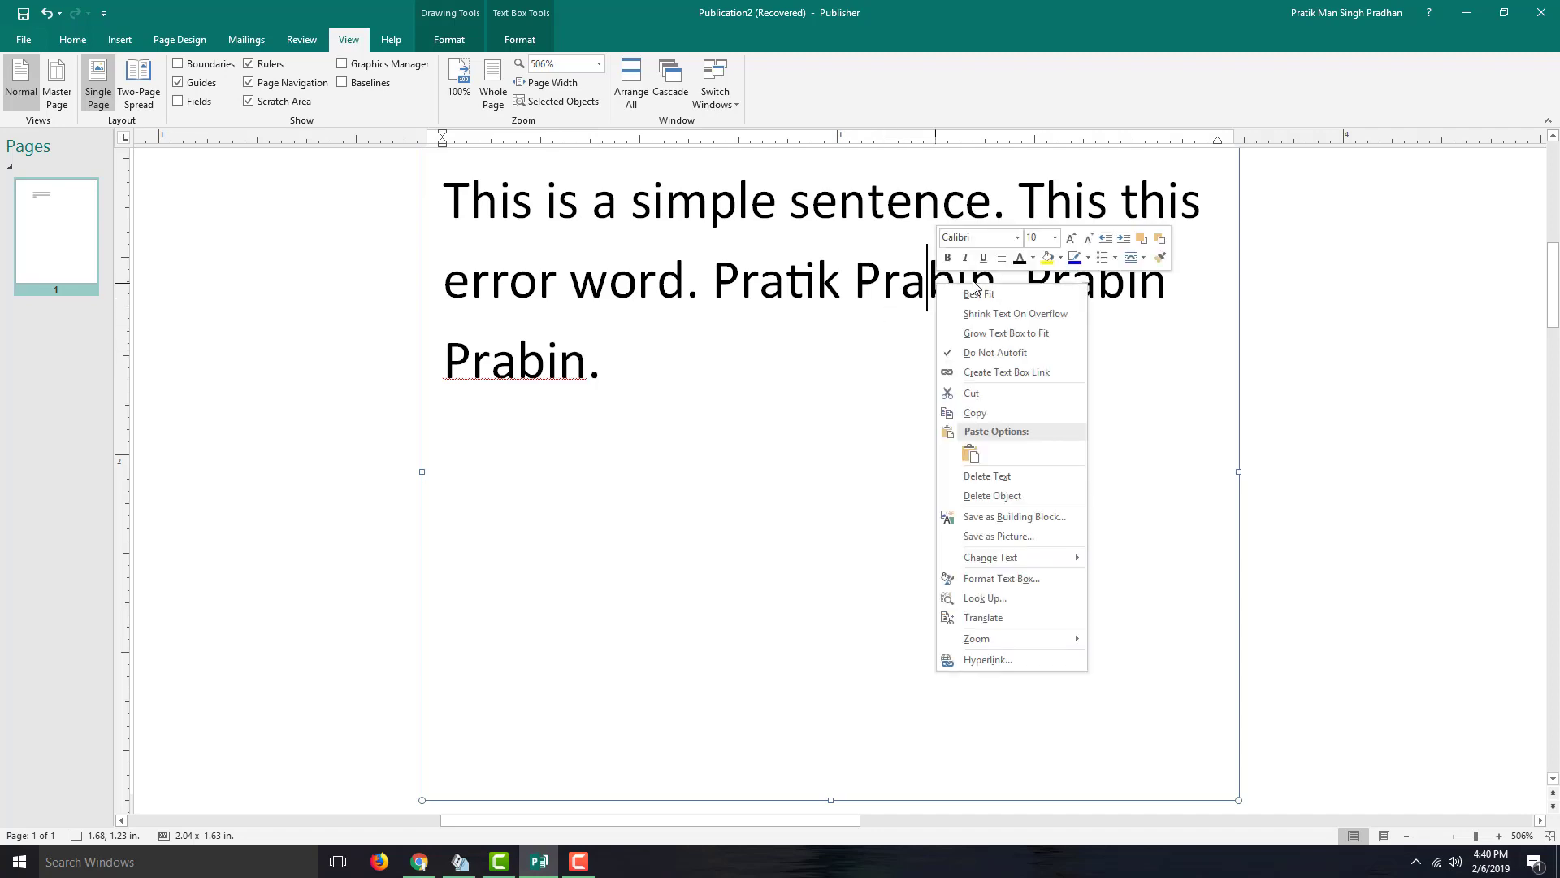
{"action": "key", "text": "Escape"}
{"action": "right_click", "coordinate": [561, 370]}
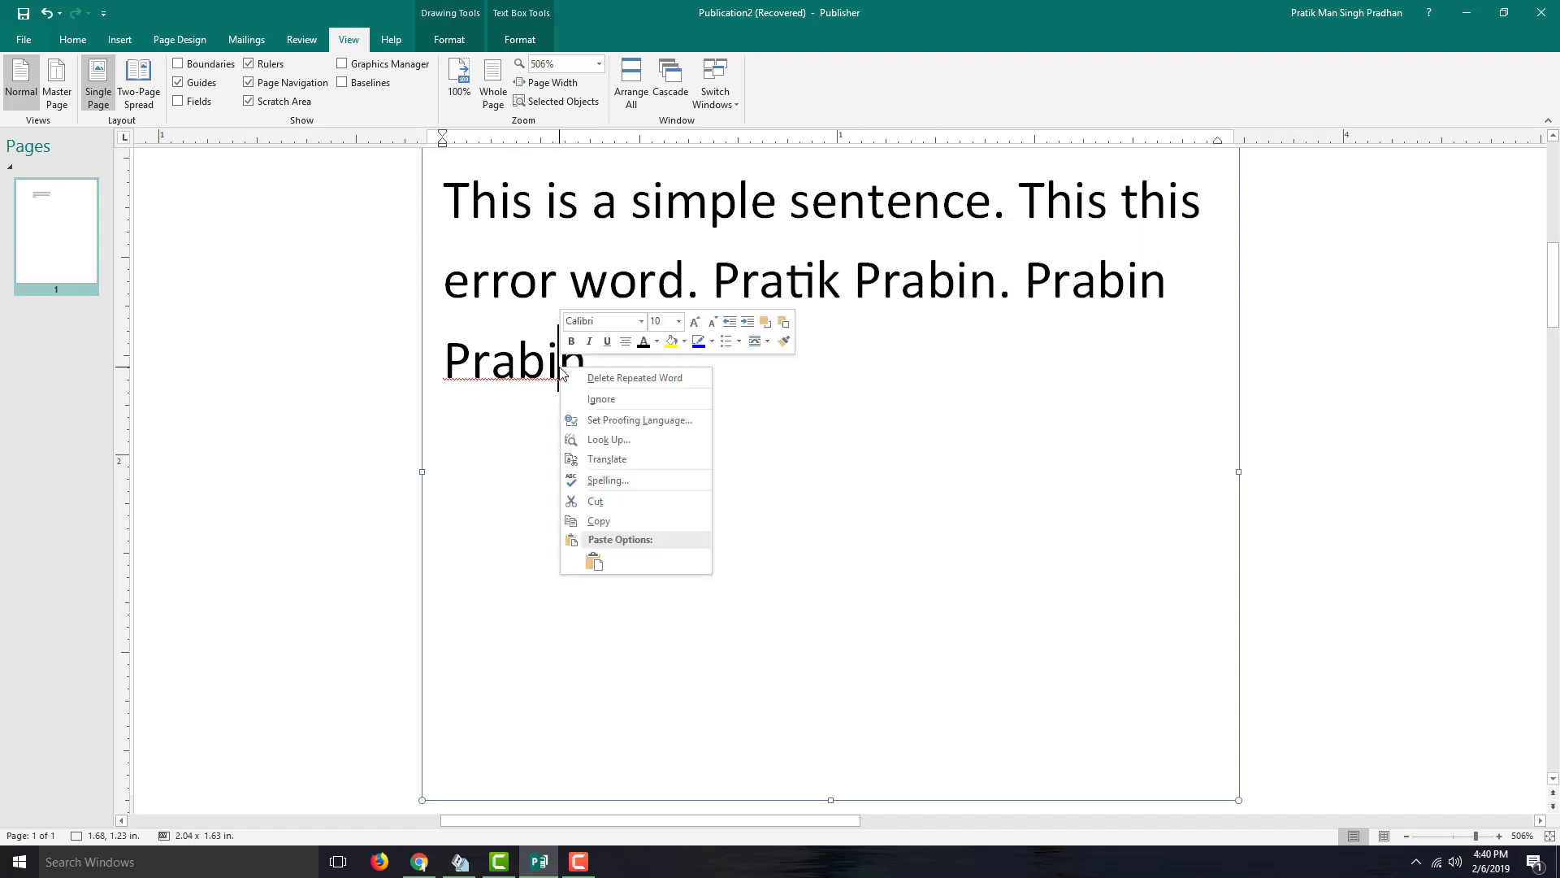
{"action": "key", "text": "Escape"}
{"action": "right_click", "coordinate": [567, 370]}
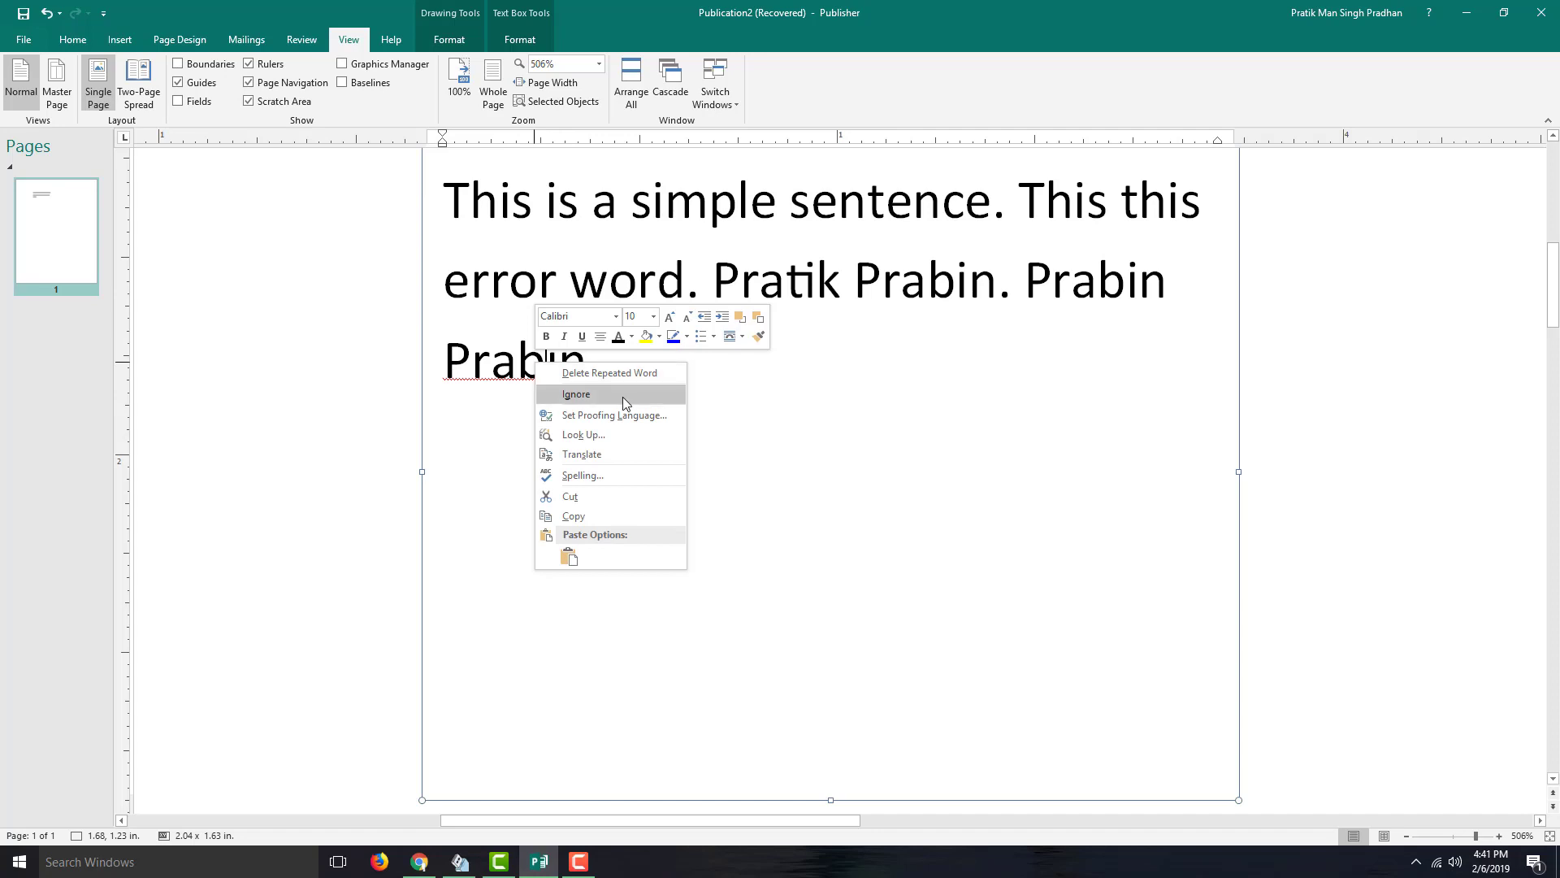
{"action": "left_click", "coordinate": [615, 375]}
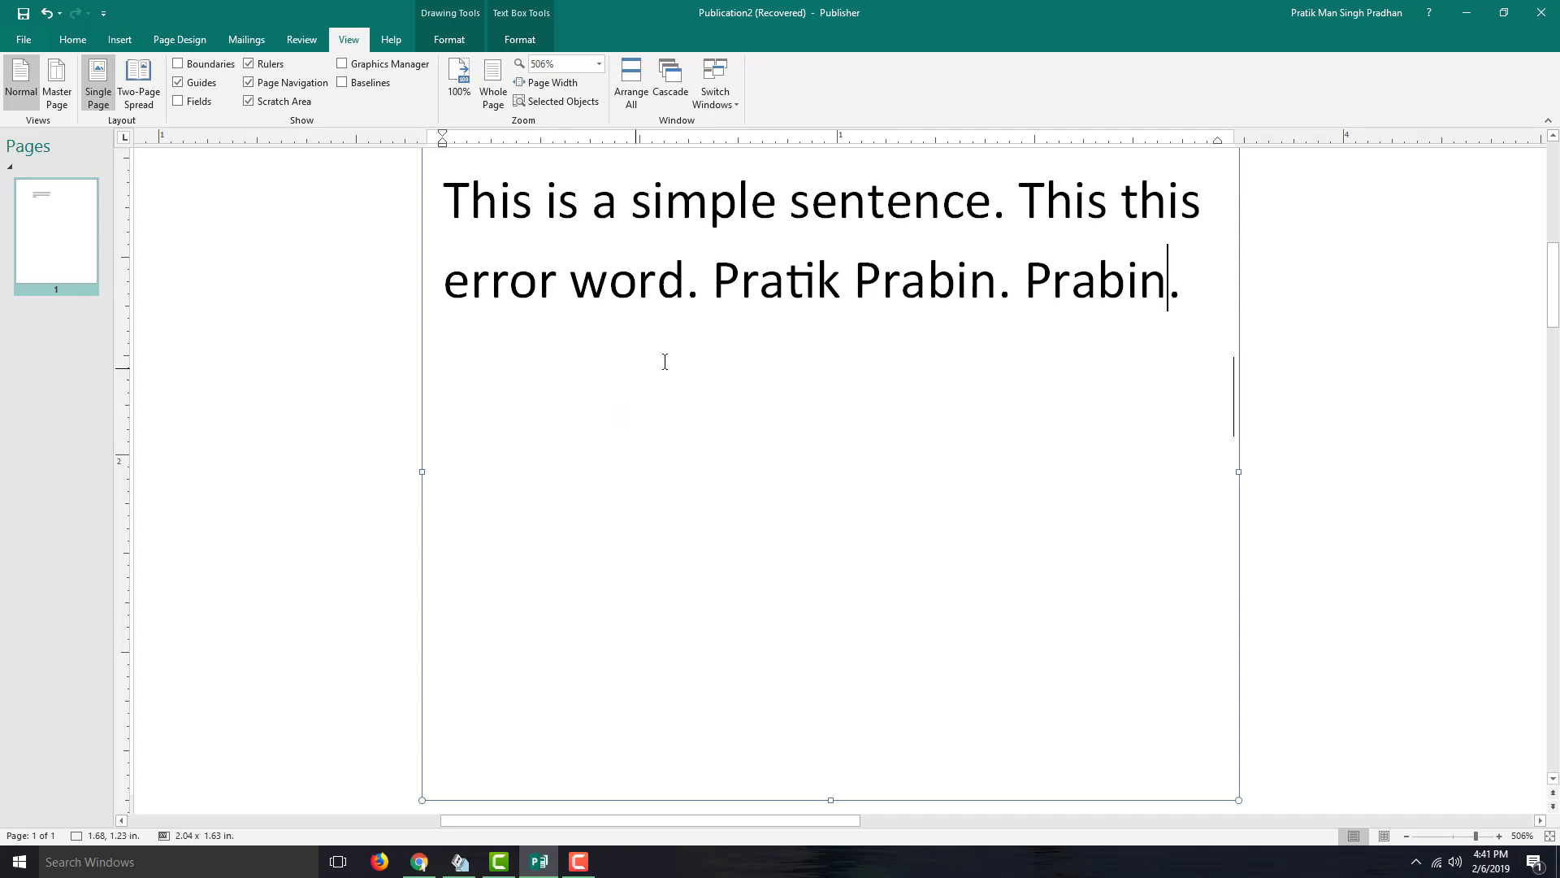
- Replace the trailing surname on line 2 with the surname followed by a period
{"action": "left_click_drag", "start_coordinate": [1198, 282], "coordinate": [1023, 289]}
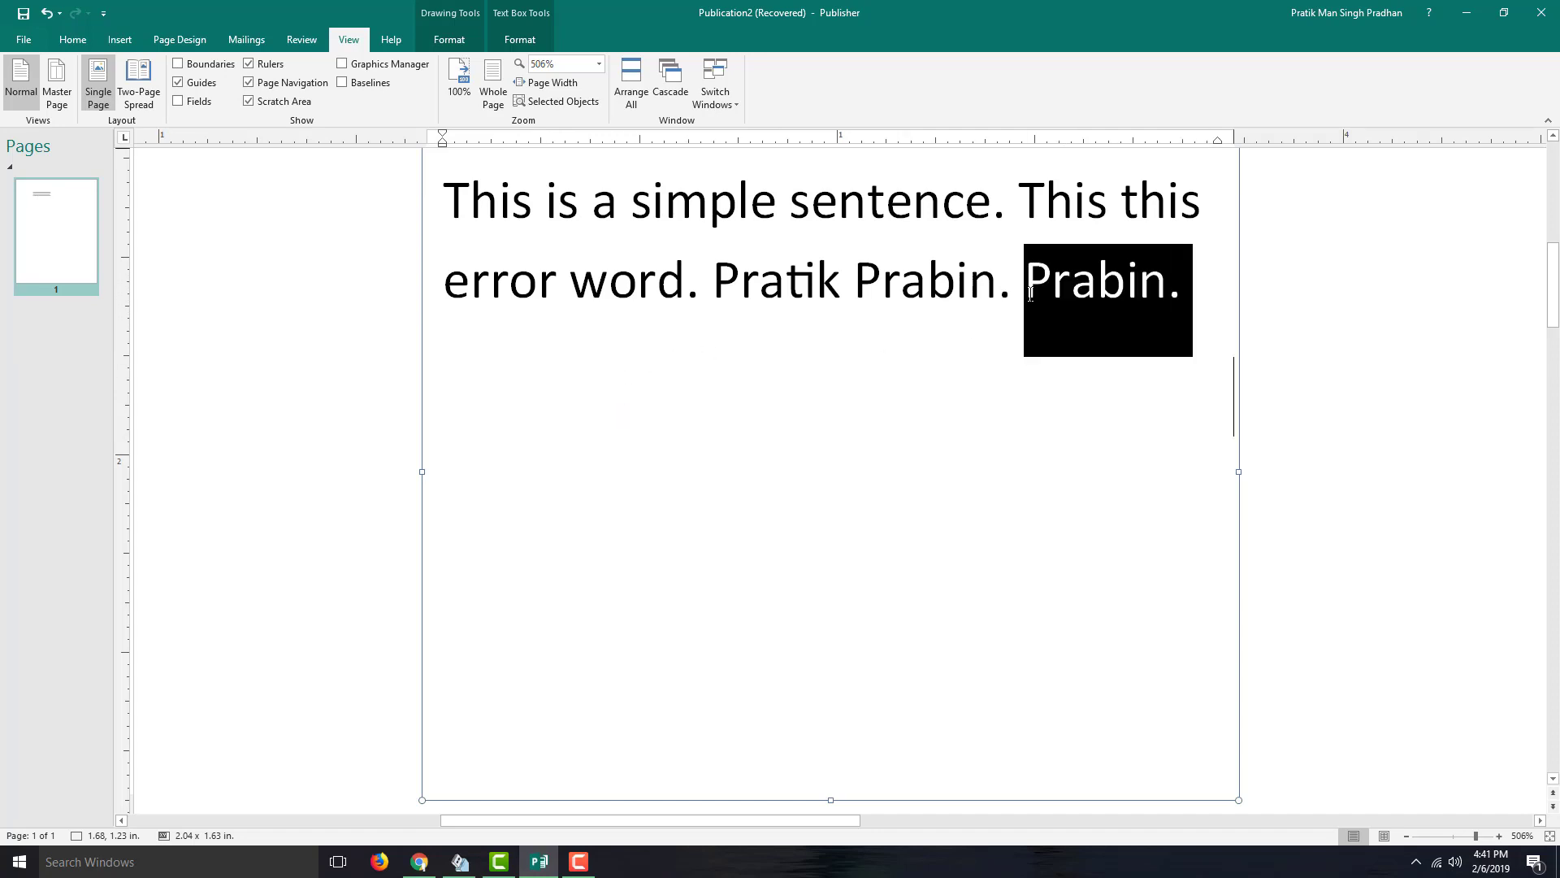
{"action": "key", "text": "Delete"}
{"action": "key", "text": "BackSpace"}
{"action": "key", "text": "BackSpace"}
{"action": "key", "text": "BackSpace"}
{"action": "key", "text": "BackSpace"}
{"action": "key", "text": "BackSpace"}
{"action": "key", "text": "BackSpace"}
{"action": "key", "text": "BackSpace"}
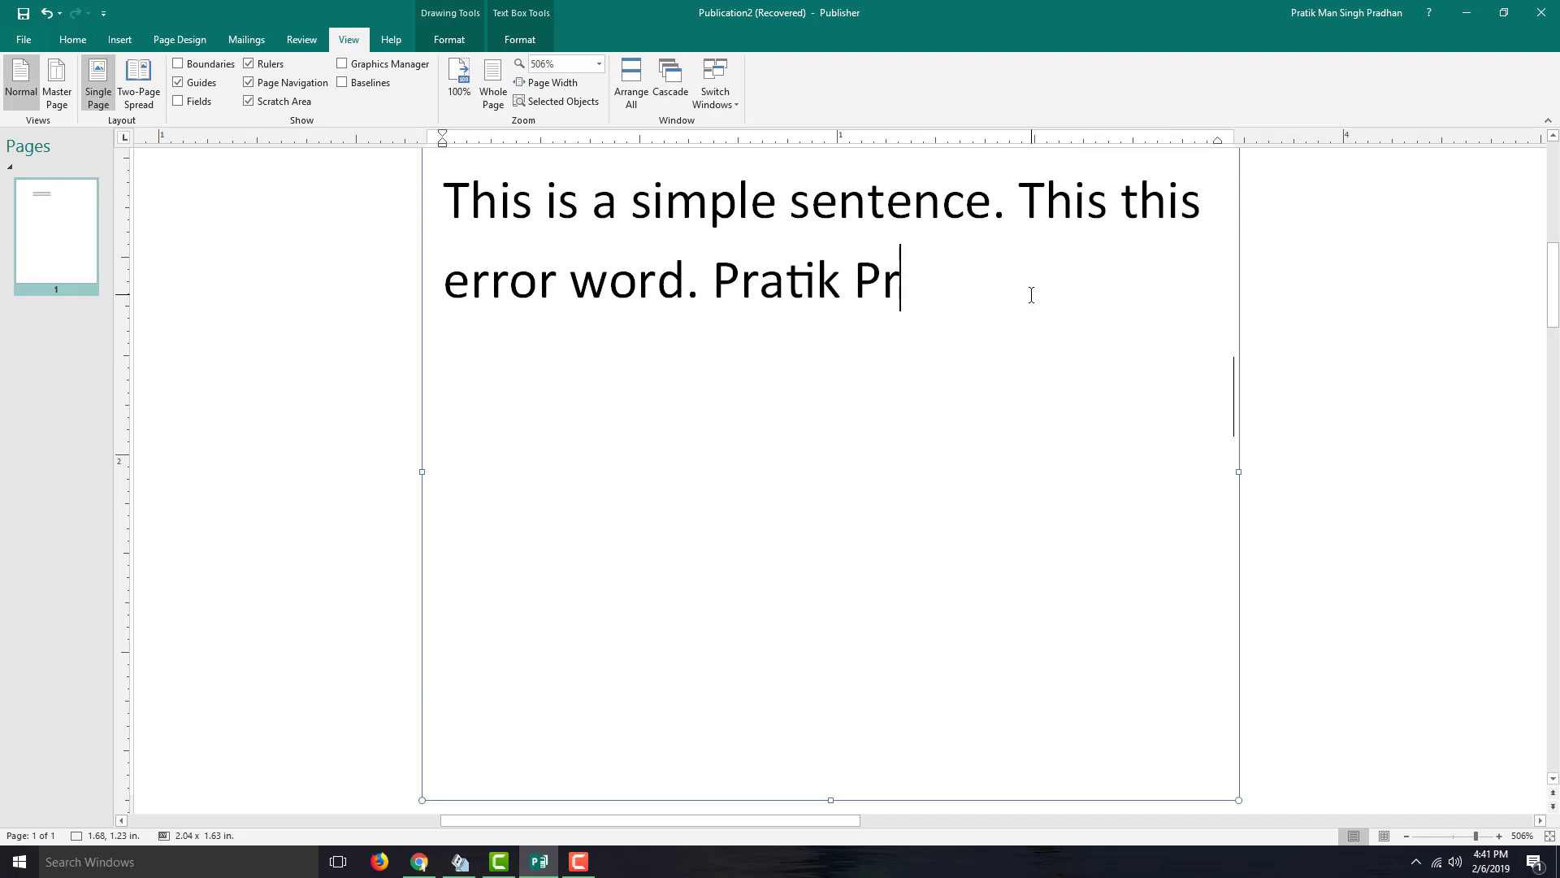
{"action": "type", "text": "Prabin"}
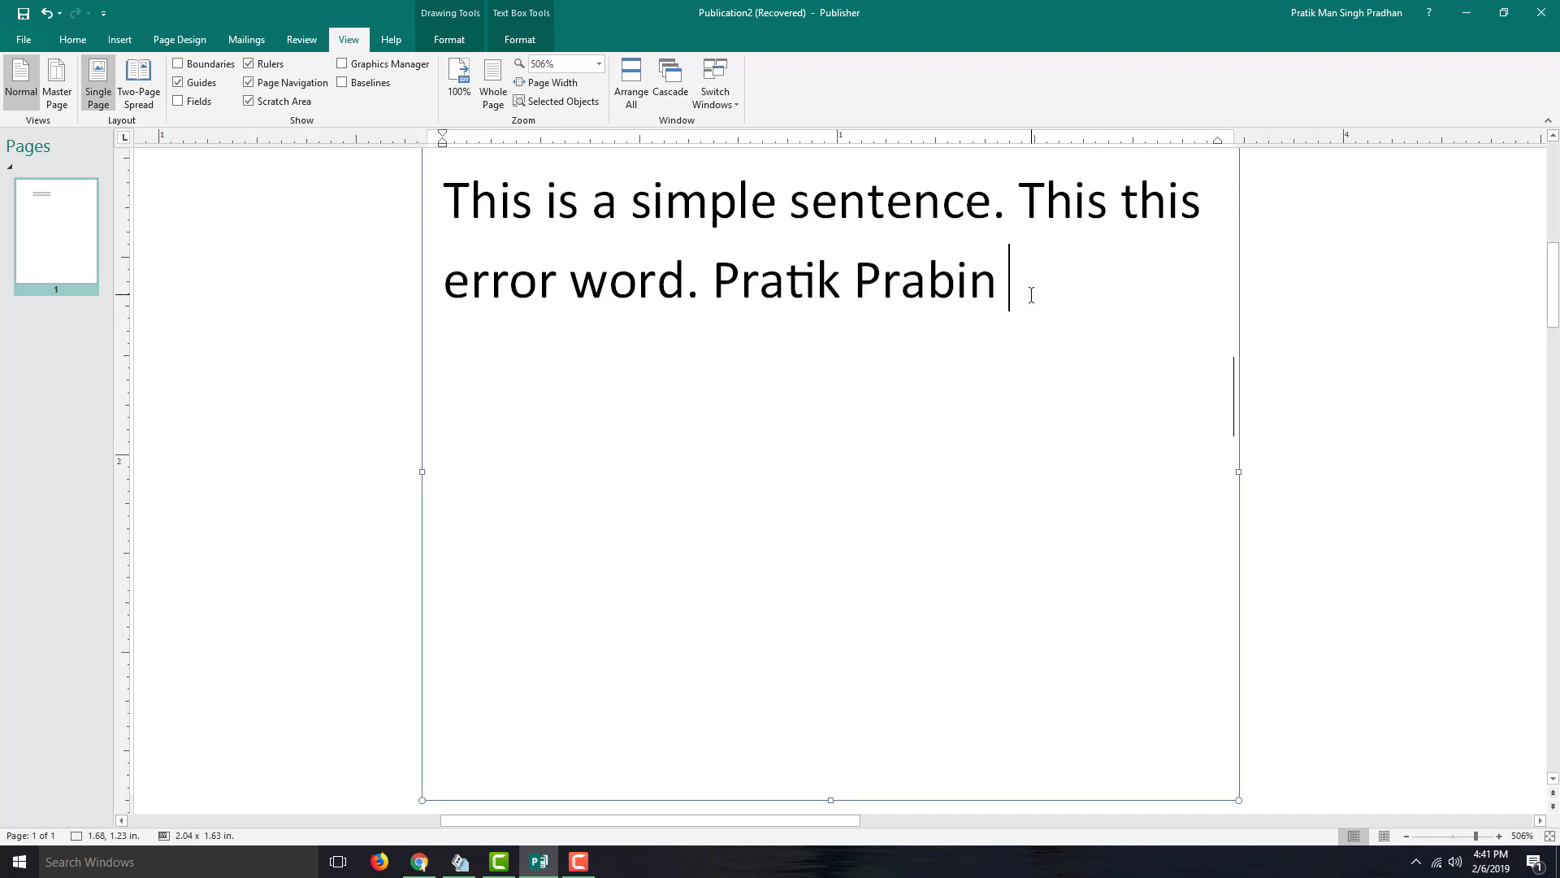
{"action": "key", "text": "Left"}
{"action": "key", "text": "Left"}
{"action": "key", "text": "Right"}
{"action": "type", "text": "."}
- Type another first name after the period, leaving it flagged as misspelled
{"action": "key", "text": "Right"}
{"action": "type", "text": "Pranab"}
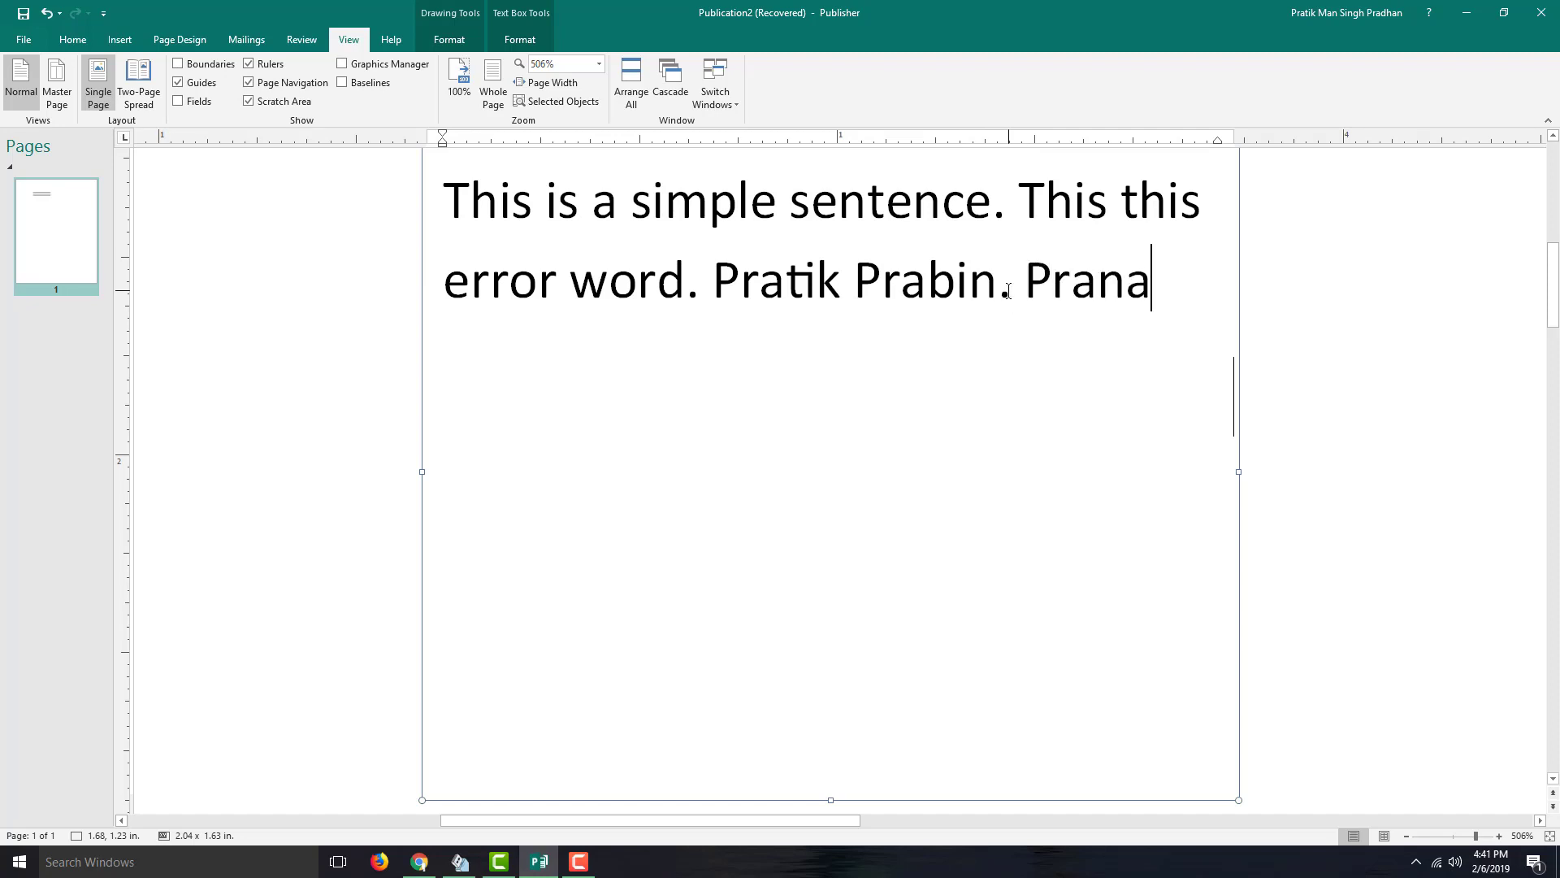
{"action": "key", "text": "BackSpace"}
{"action": "key", "text": "BackSpace"}
{"action": "key", "text": "BackSpace"}
{"action": "key", "text": "BackSpace"}
{"action": "key", "text": "BackSpace"}
{"action": "key", "text": "BackSpace"}
{"action": "type", "text": "yranaya"}
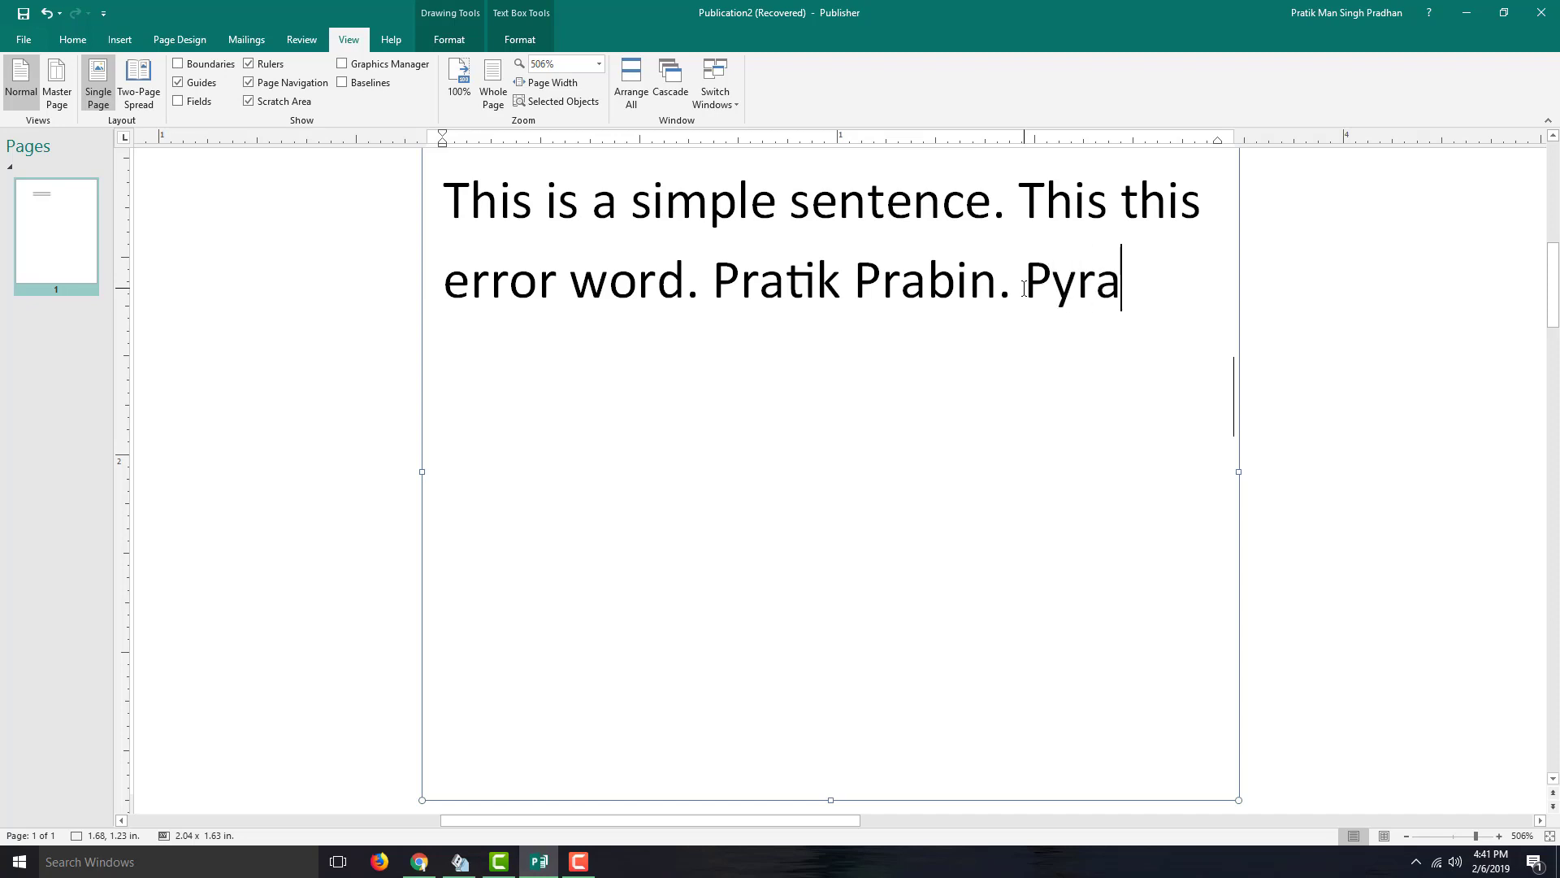
{"action": "key", "text": "BackSpace"}
{"action": "key", "text": "BackSpace"}
{"action": "key", "text": "BackSpace"}
{"action": "key", "text": "BackSpace"}
{"action": "key", "text": "BackSpace"}
{"action": "key", "text": "BackSpace"}
{"action": "type", "text": "ranaya"}
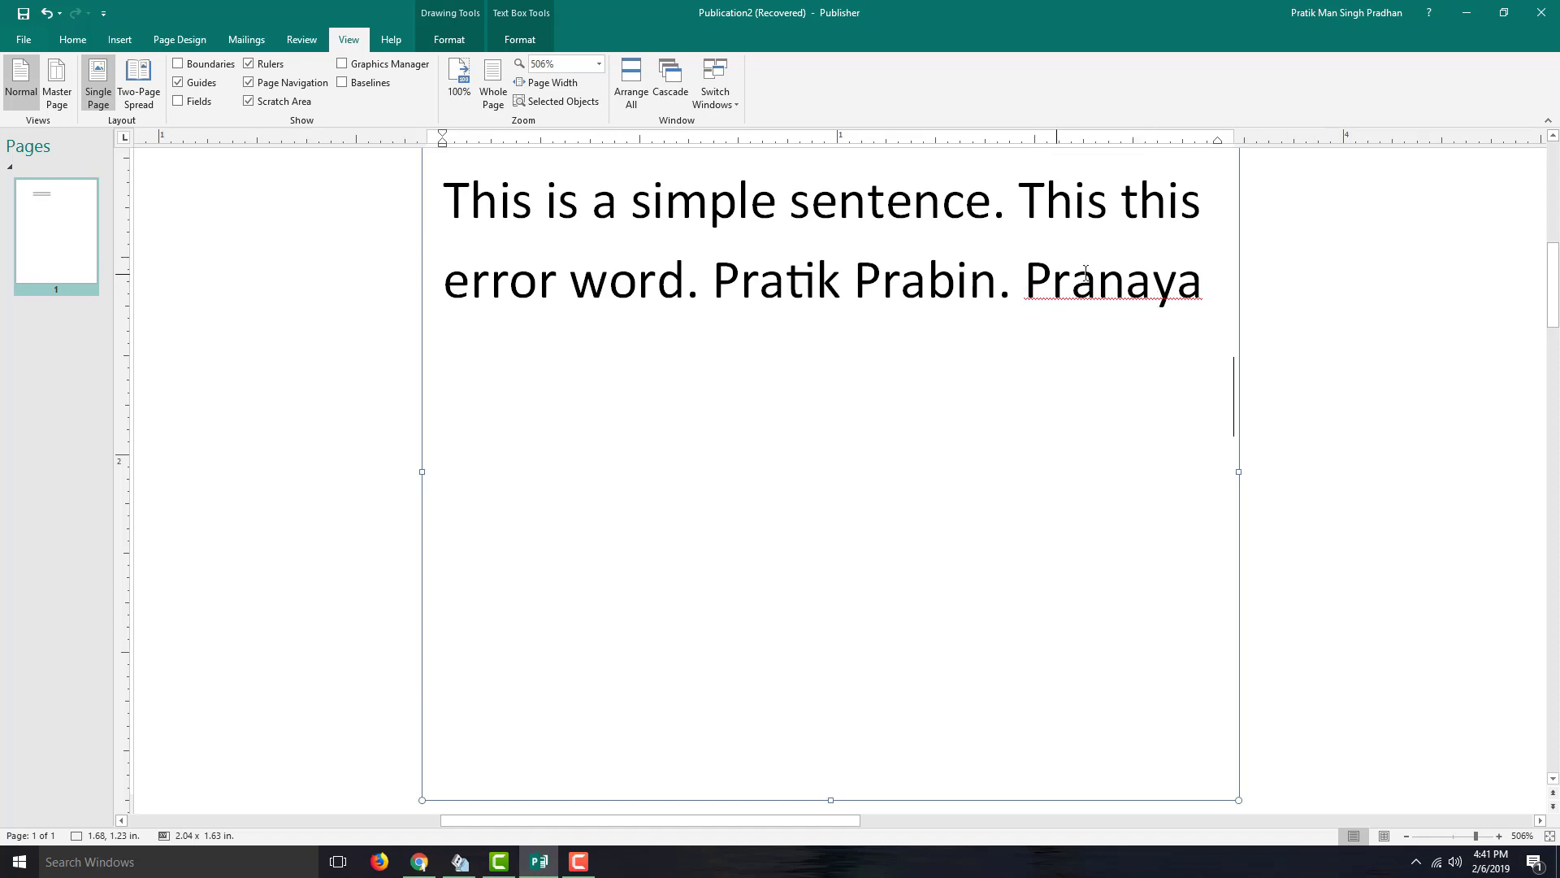
- Add the flagged name to the dictionary, then replace the trailing names with it
{"action": "right_click", "coordinate": [1137, 286]}
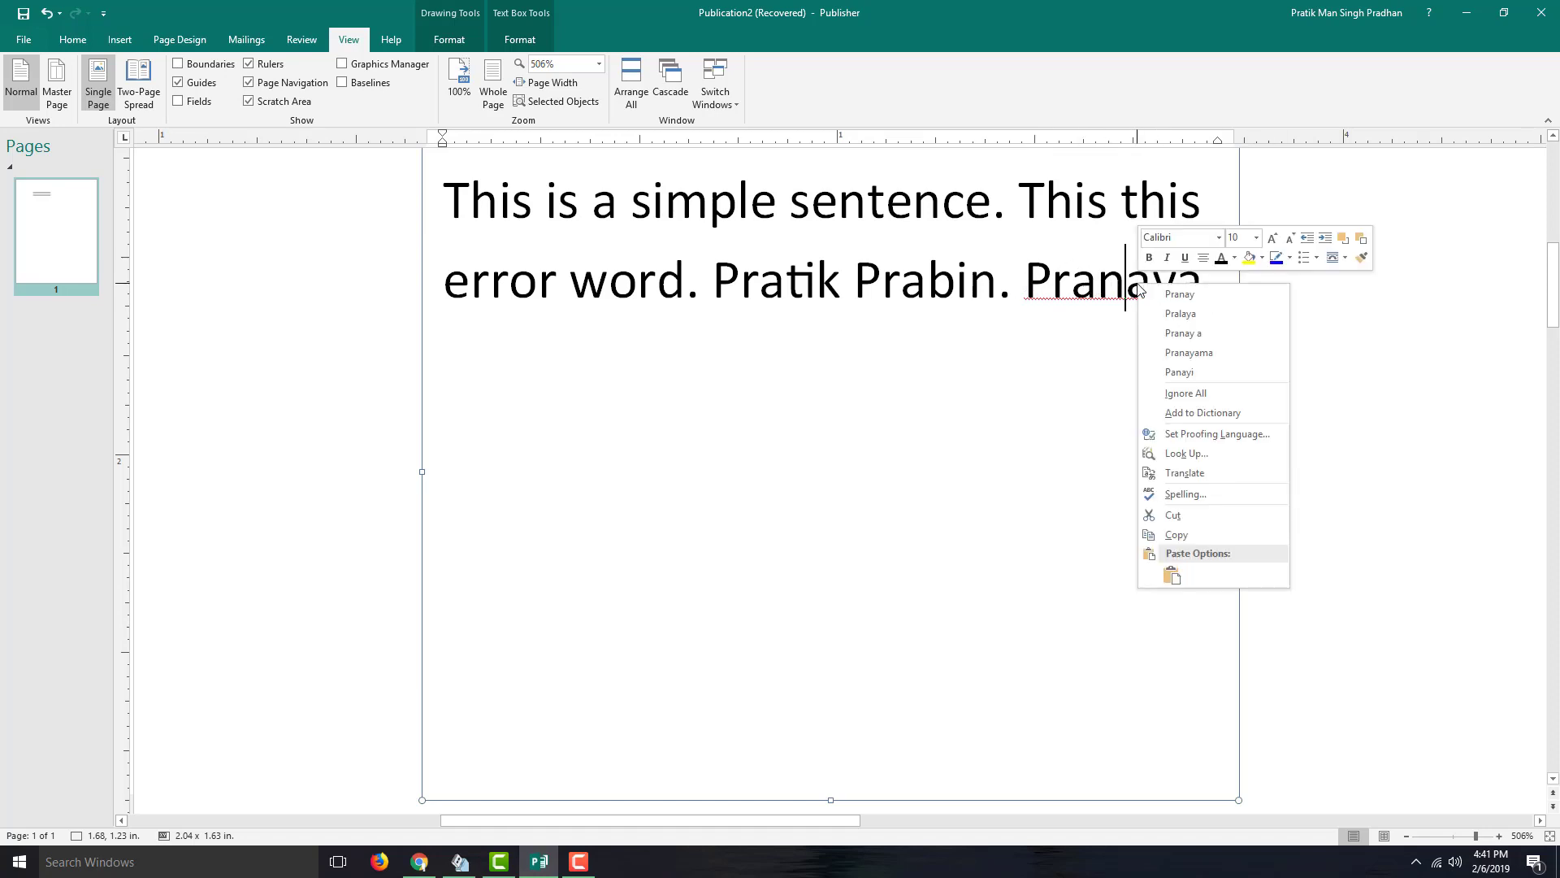
{"action": "left_click", "coordinate": [1234, 414]}
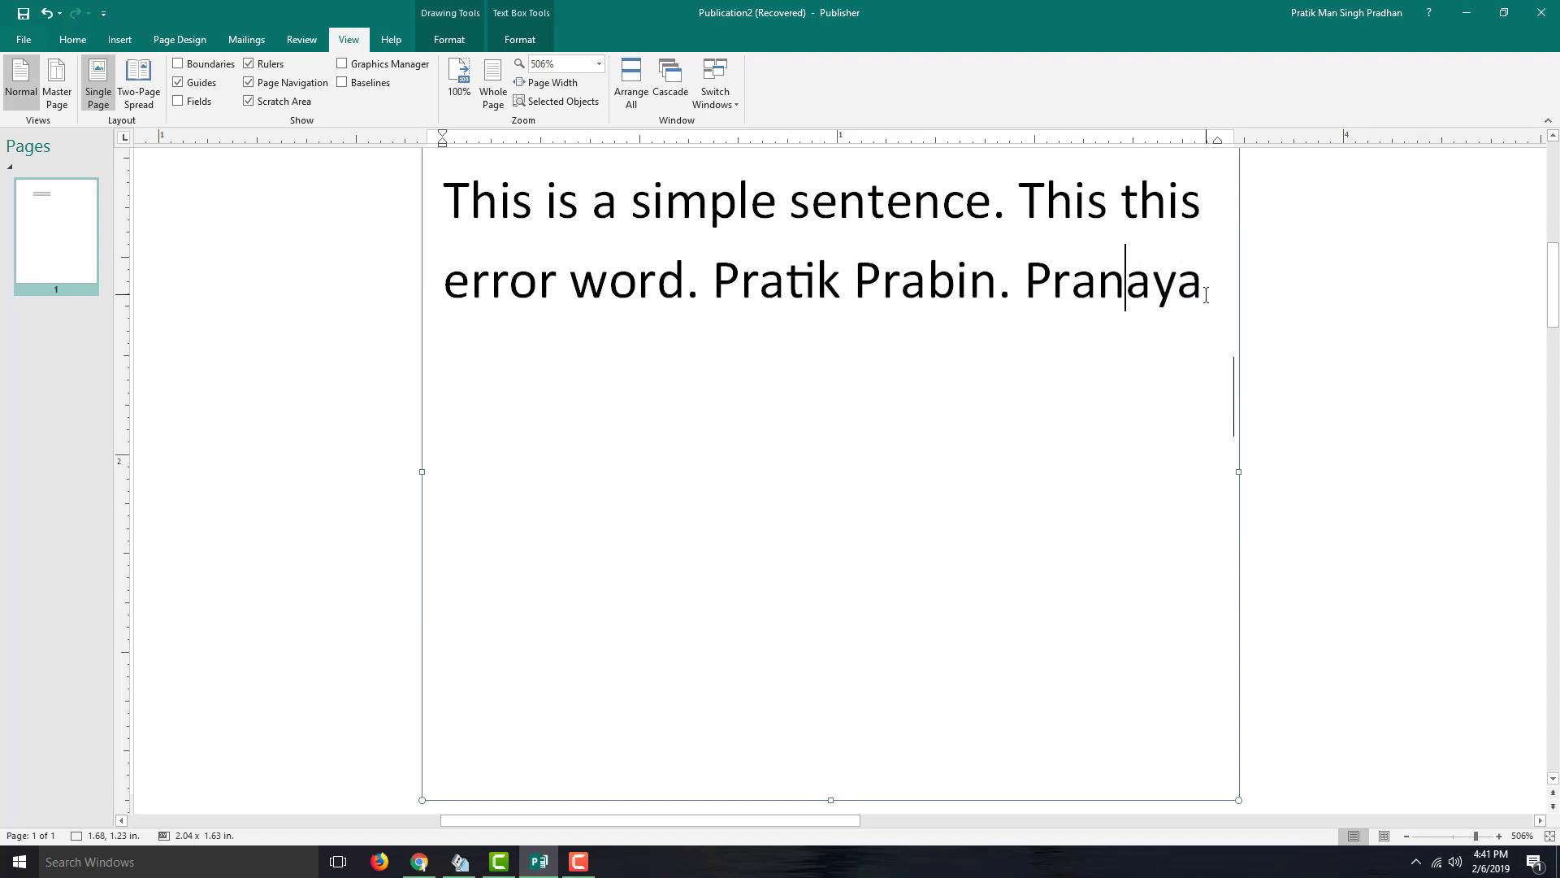
{"action": "left_click_drag", "start_coordinate": [1206, 295], "coordinate": [793, 306]}
{"action": "type", "text": "P"}
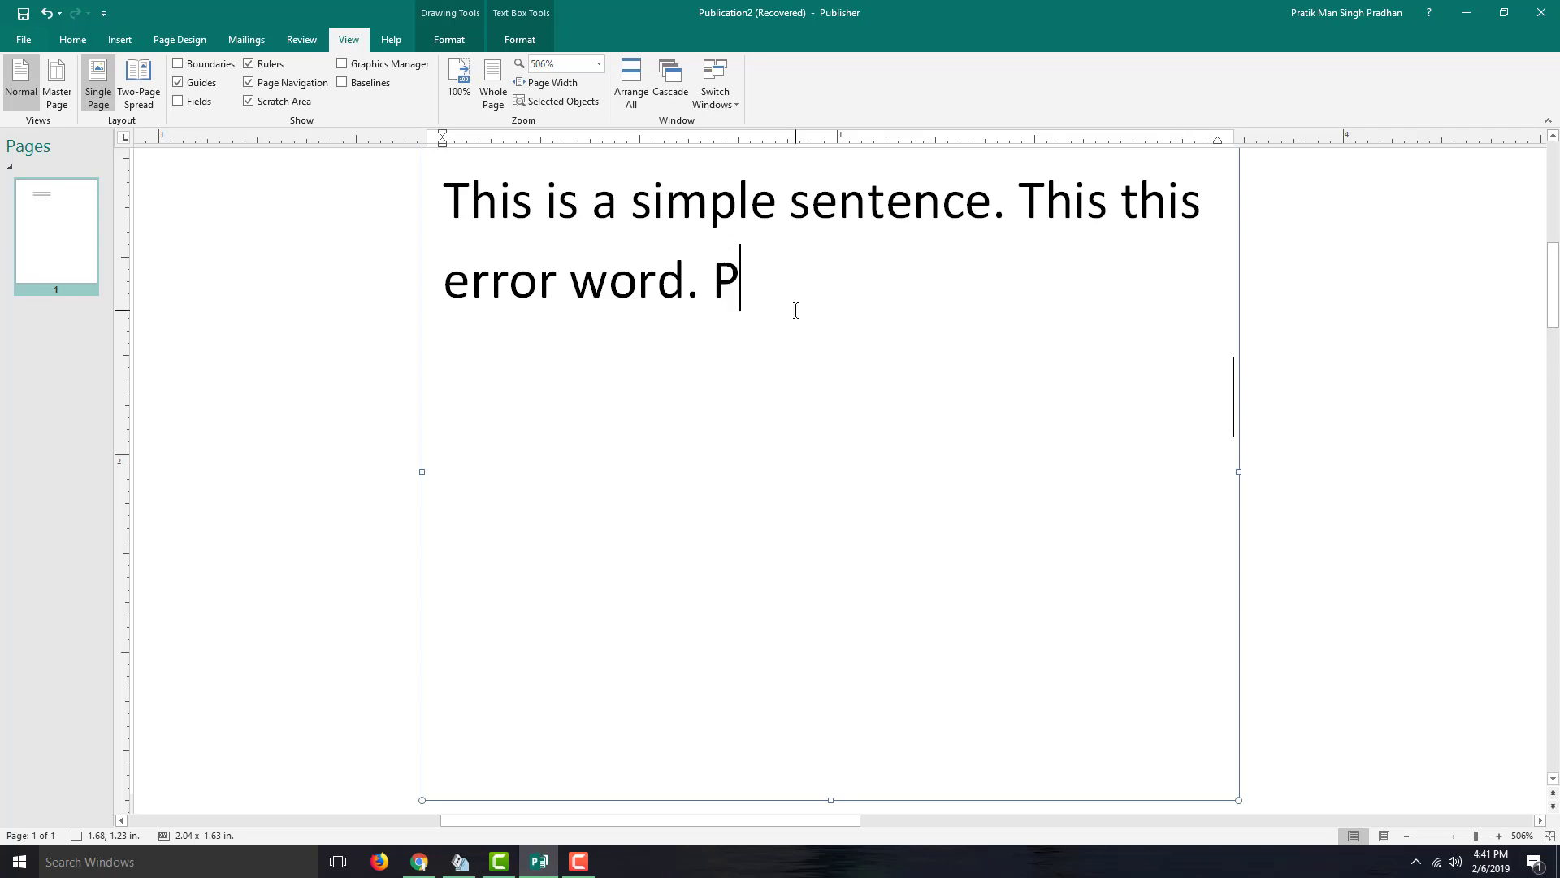
{"action": "type", "text": "ranaya"}
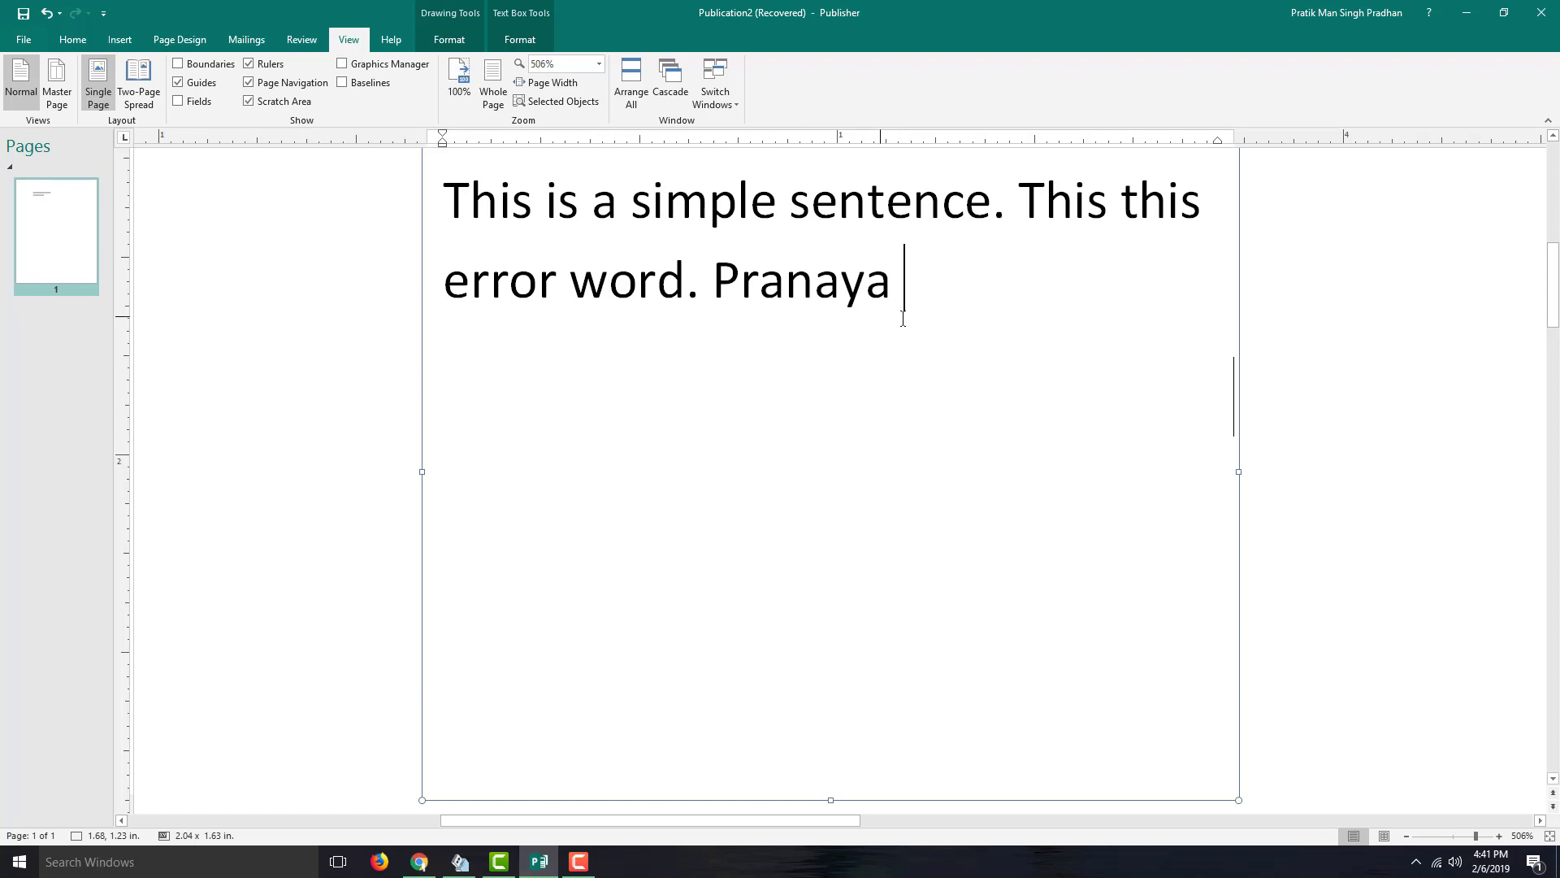
- Replace the text with 'If I make a slot of spelling erros.' and change slot to 'salot'
{"action": "left_click_drag", "start_coordinate": [944, 354], "coordinate": [421, 220]}
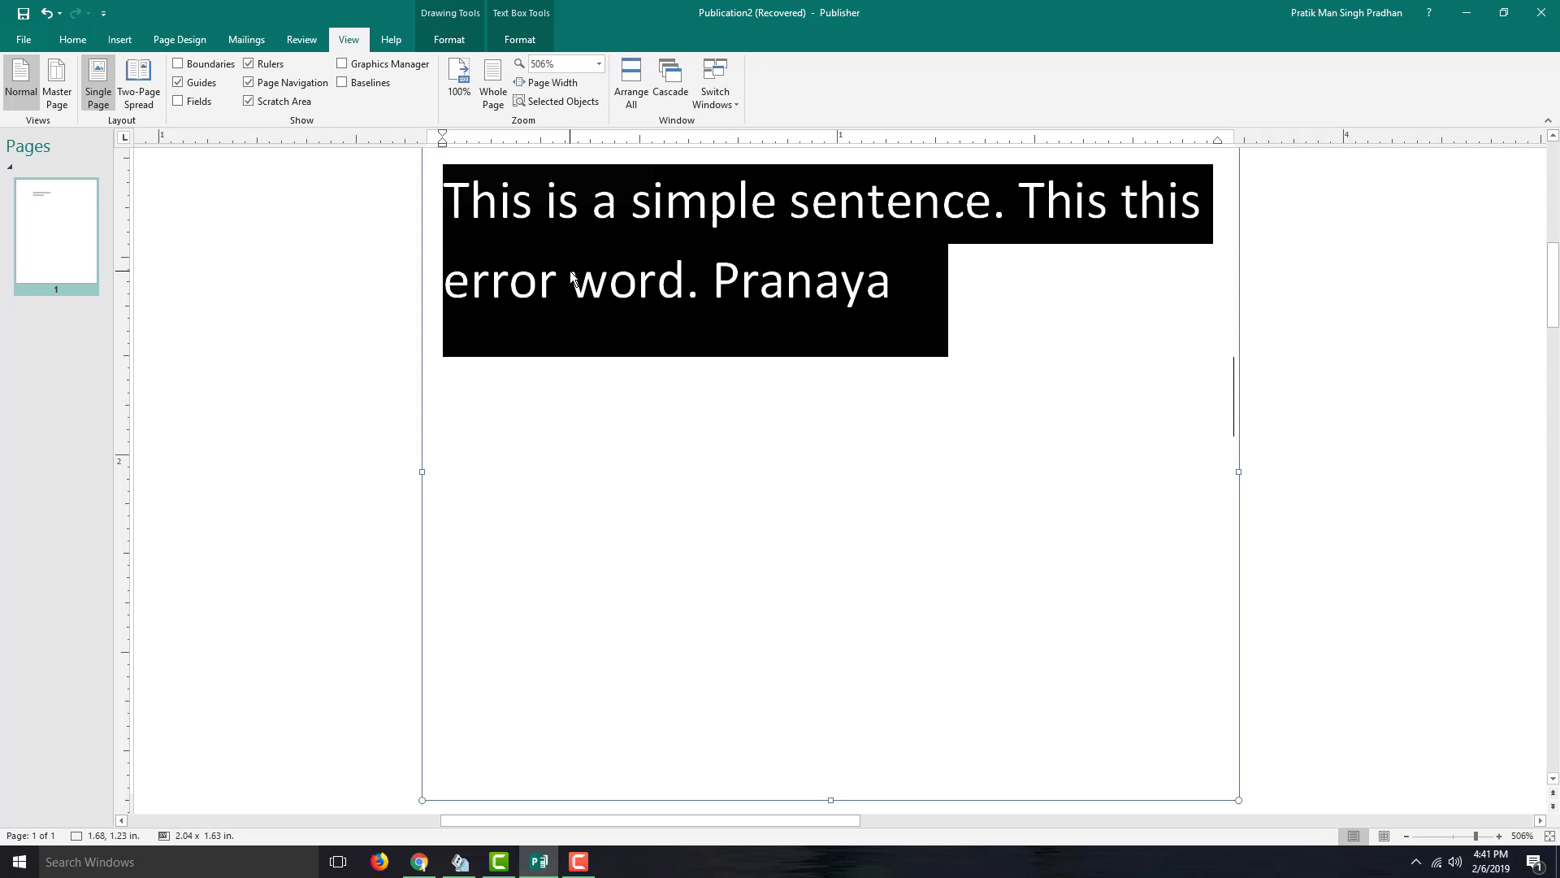
{"action": "type", "text": "If I make a "}
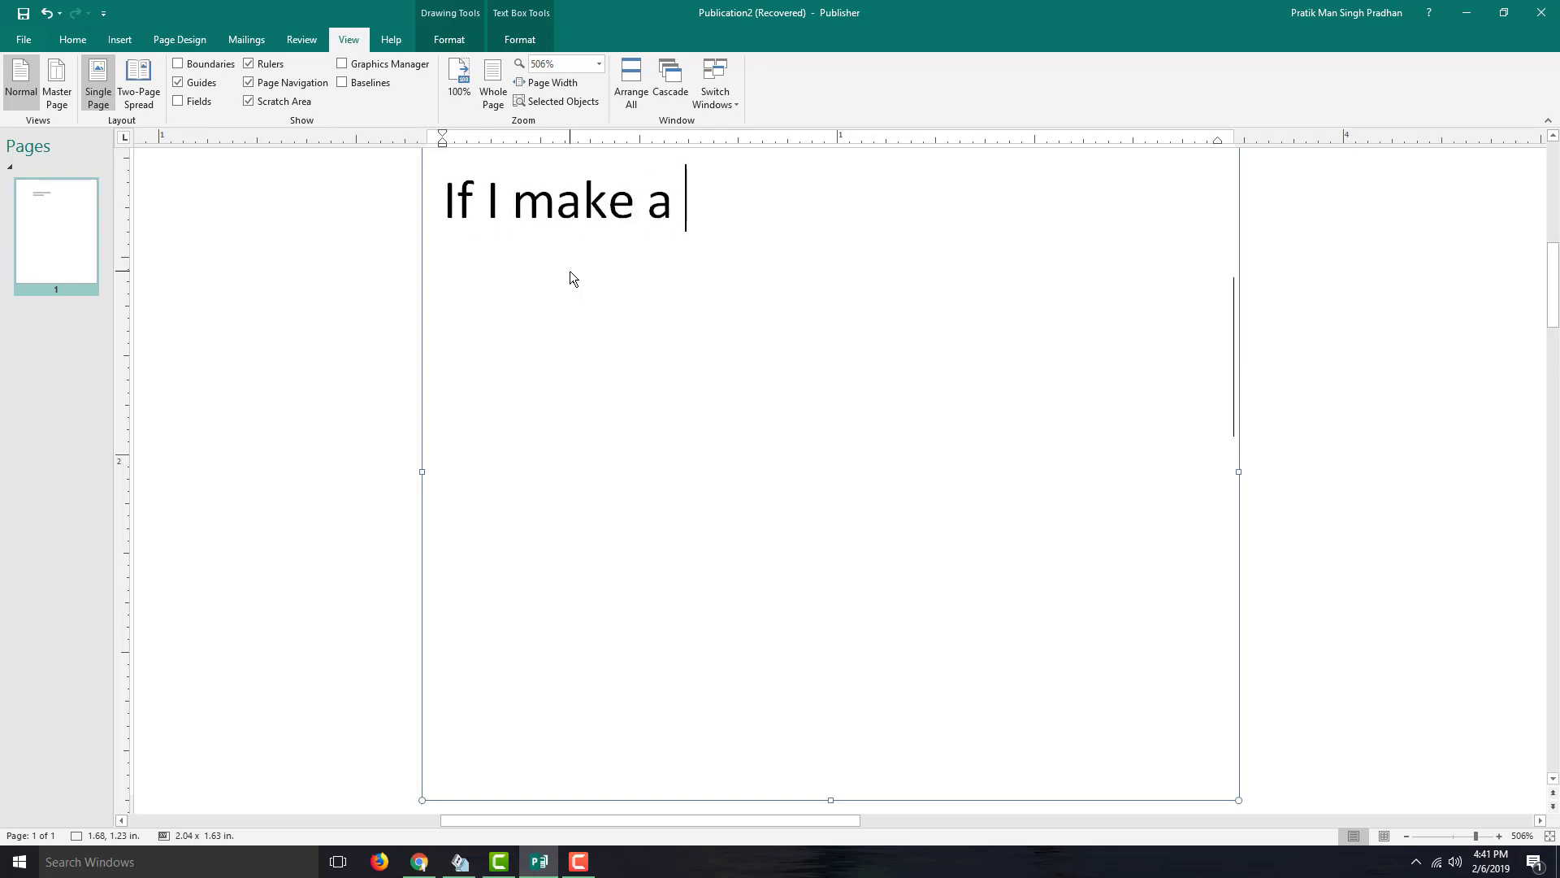
{"action": "type", "text": "slot of spelli"}
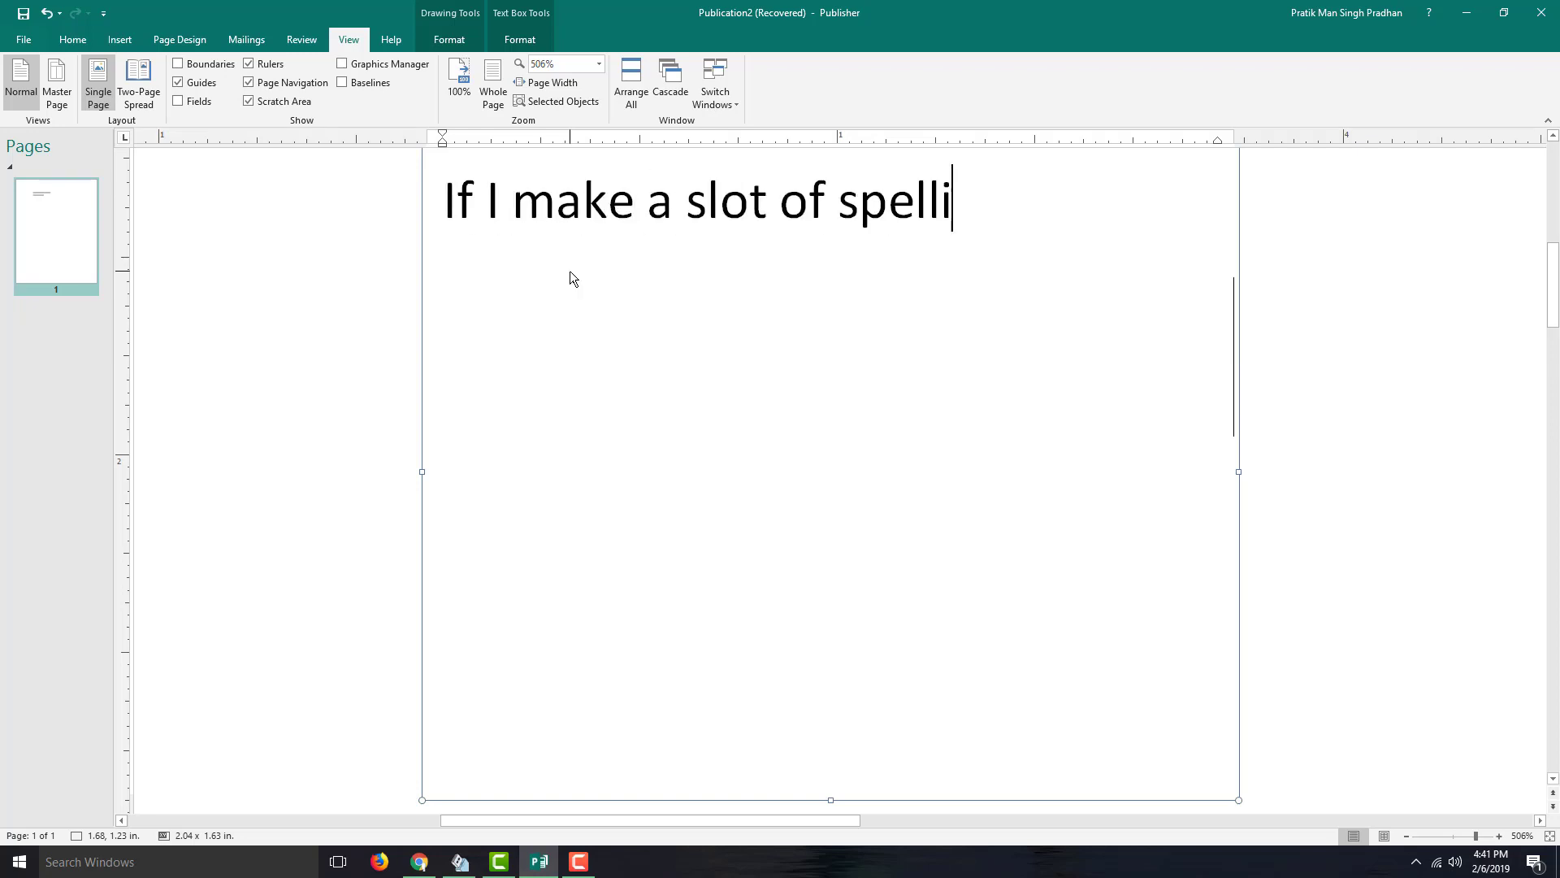
{"action": "type", "text": "ng erros."}
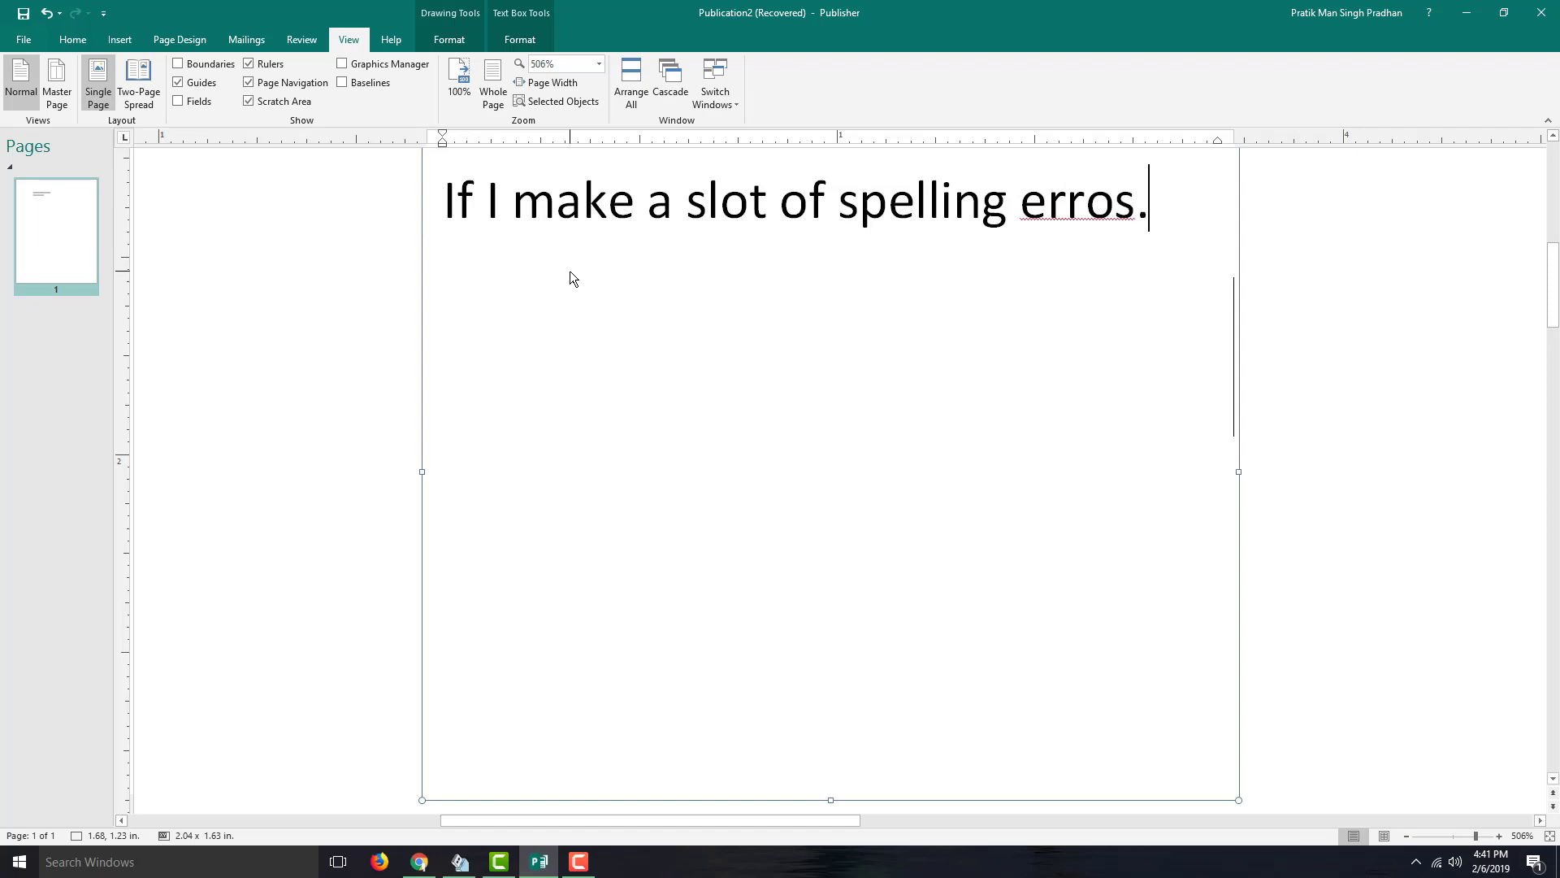
{"action": "left_click", "coordinate": [718, 202]}
{"action": "type", "text": "a"}
{"action": "left_click_drag", "start_coordinate": [794, 213], "coordinate": [807, 215]}
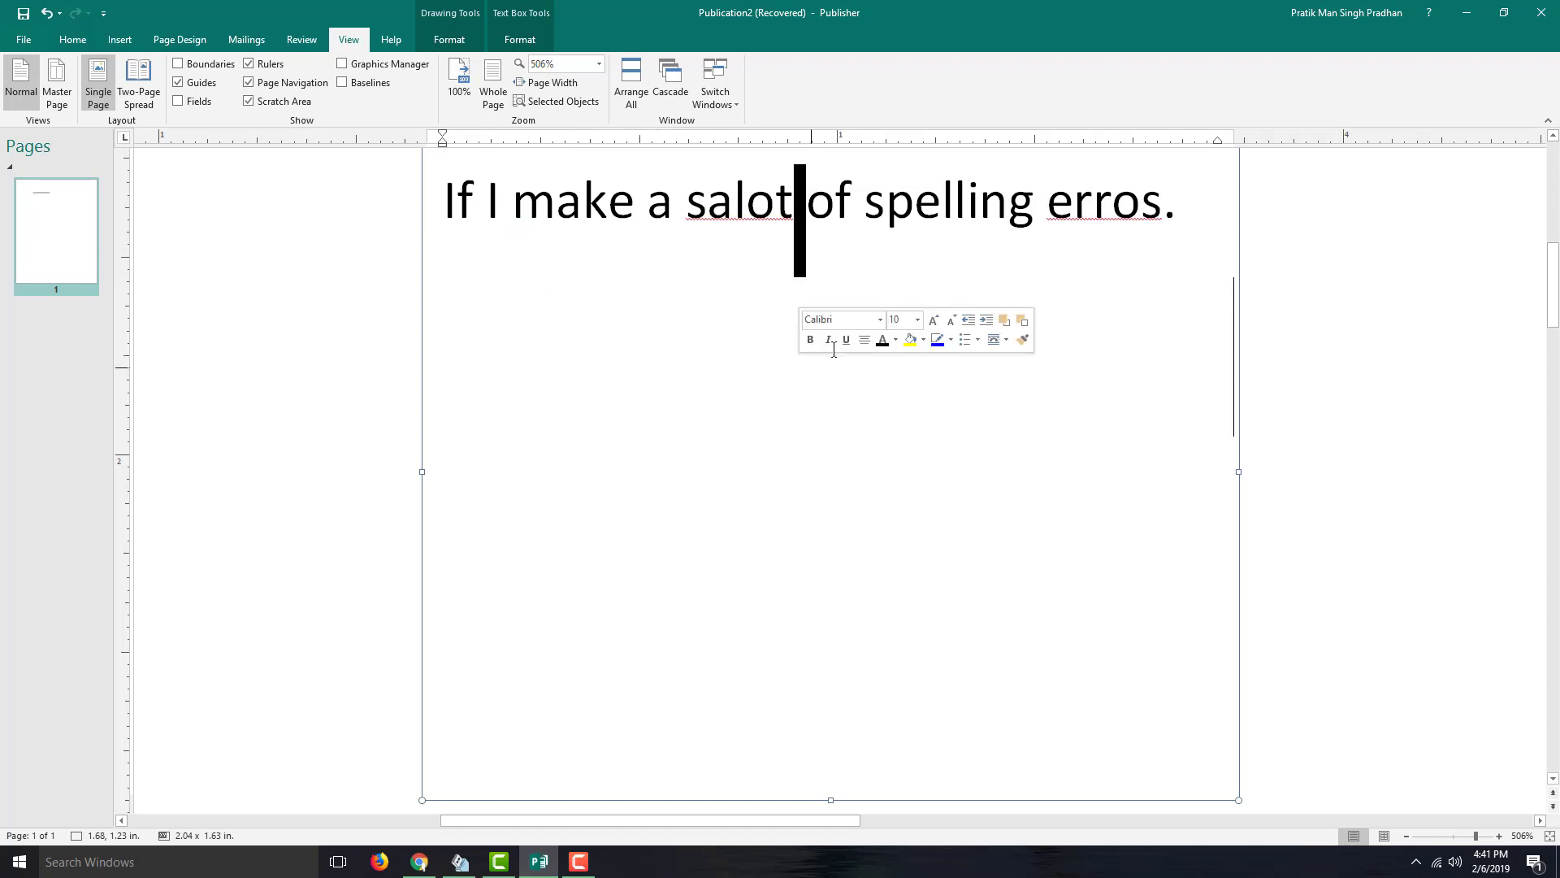
{"action": "left_click", "coordinate": [1090, 237]}
{"action": "left_click", "coordinate": [1205, 230]}
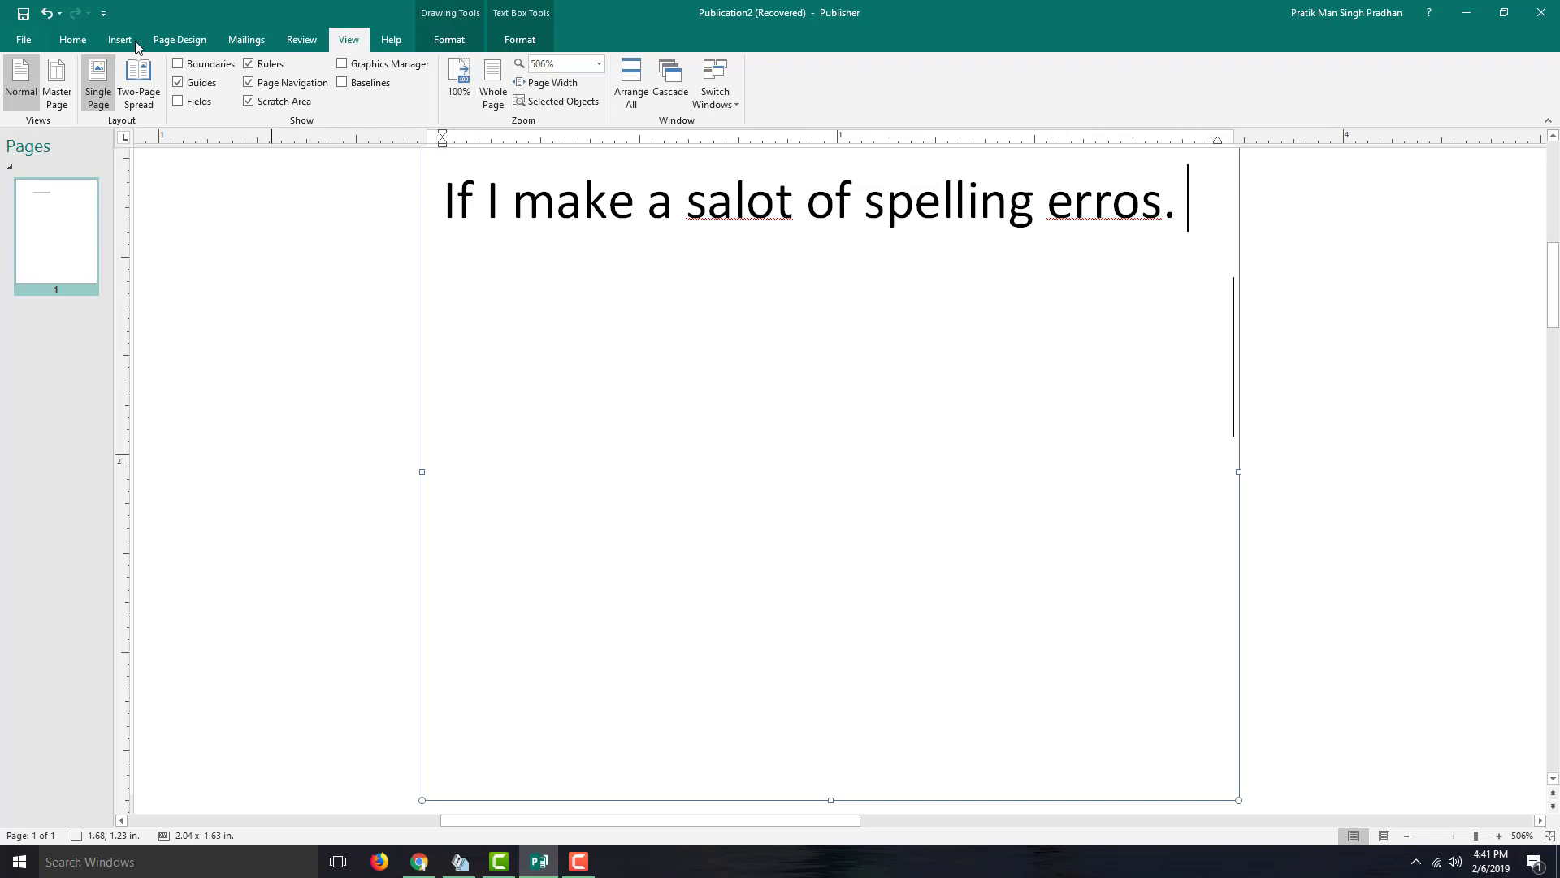
- Run the Review spelling check and change 'erros' to 'error'
{"action": "left_click", "coordinate": [302, 40]}
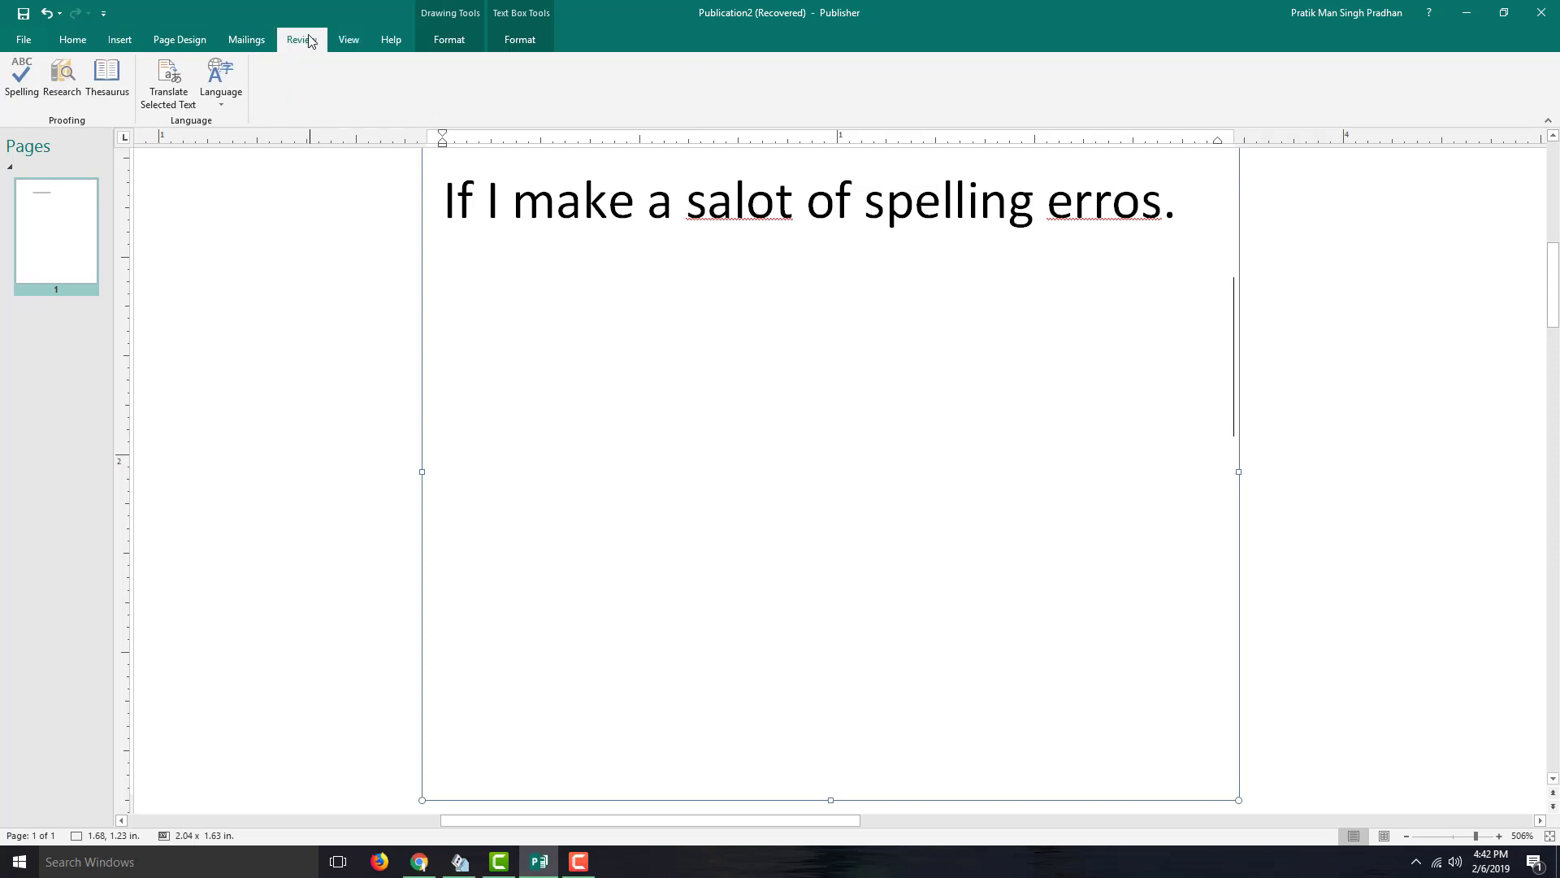
{"action": "left_click", "coordinate": [13, 81]}
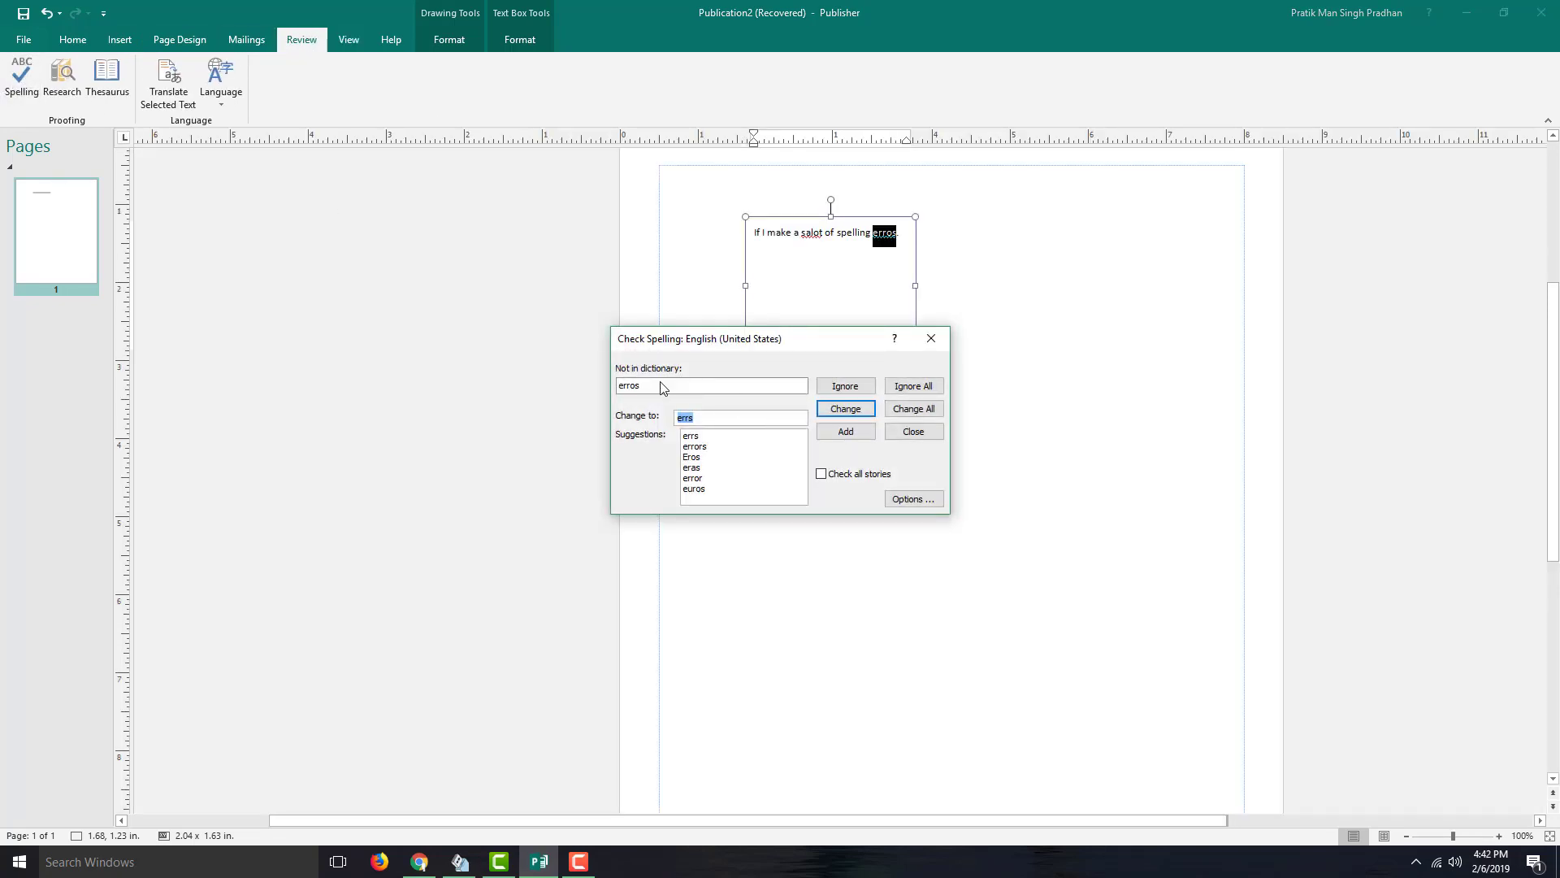
{"action": "left_click", "coordinate": [701, 447]}
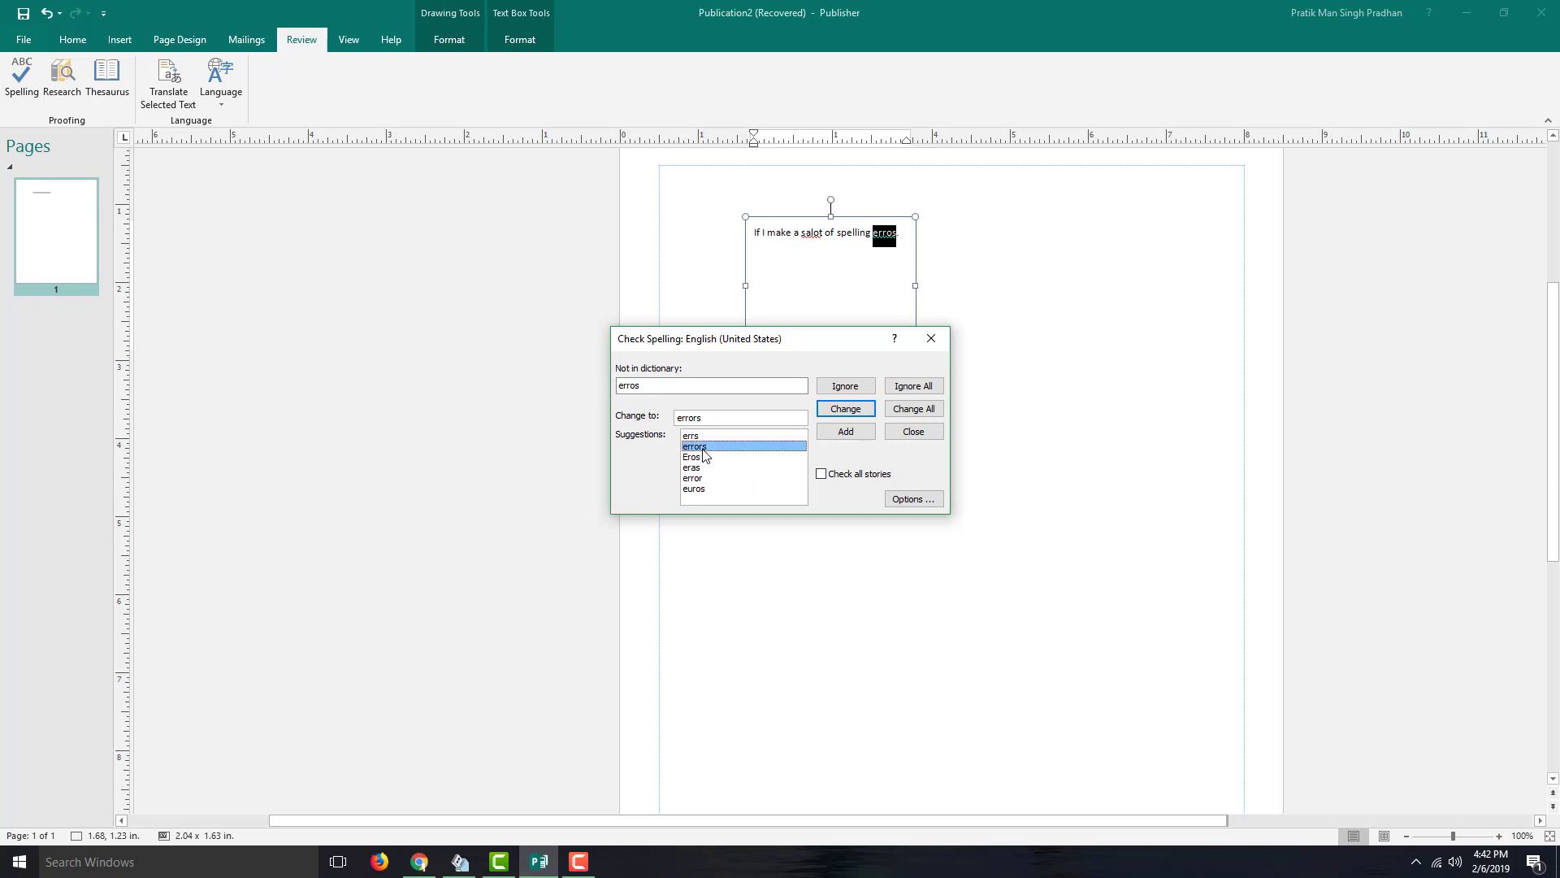
{"action": "left_click", "coordinate": [715, 419]}
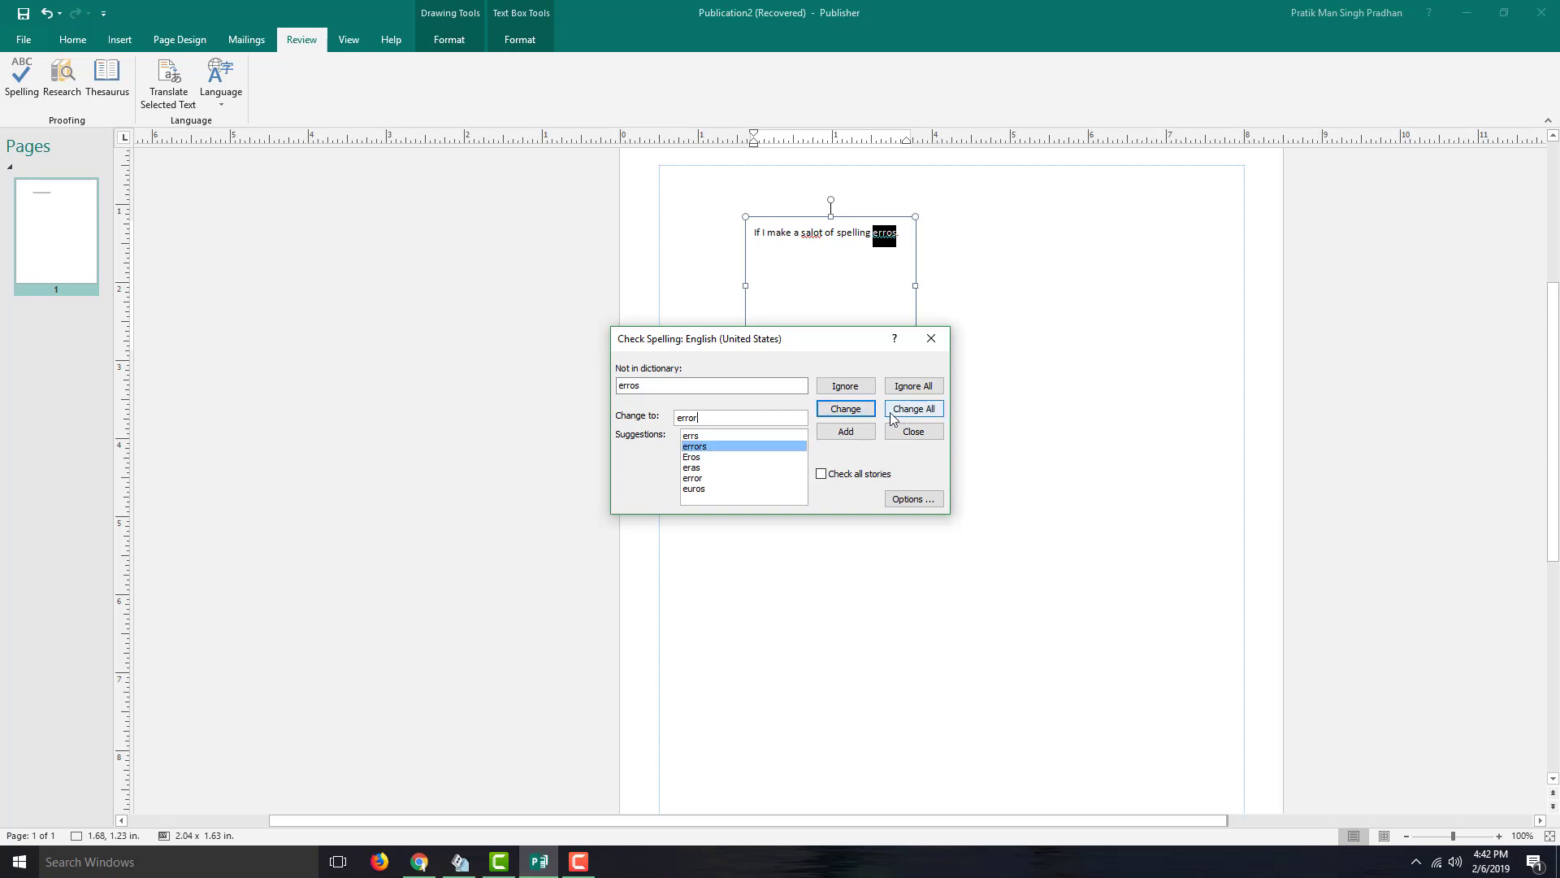
{"action": "left_click", "coordinate": [843, 409]}
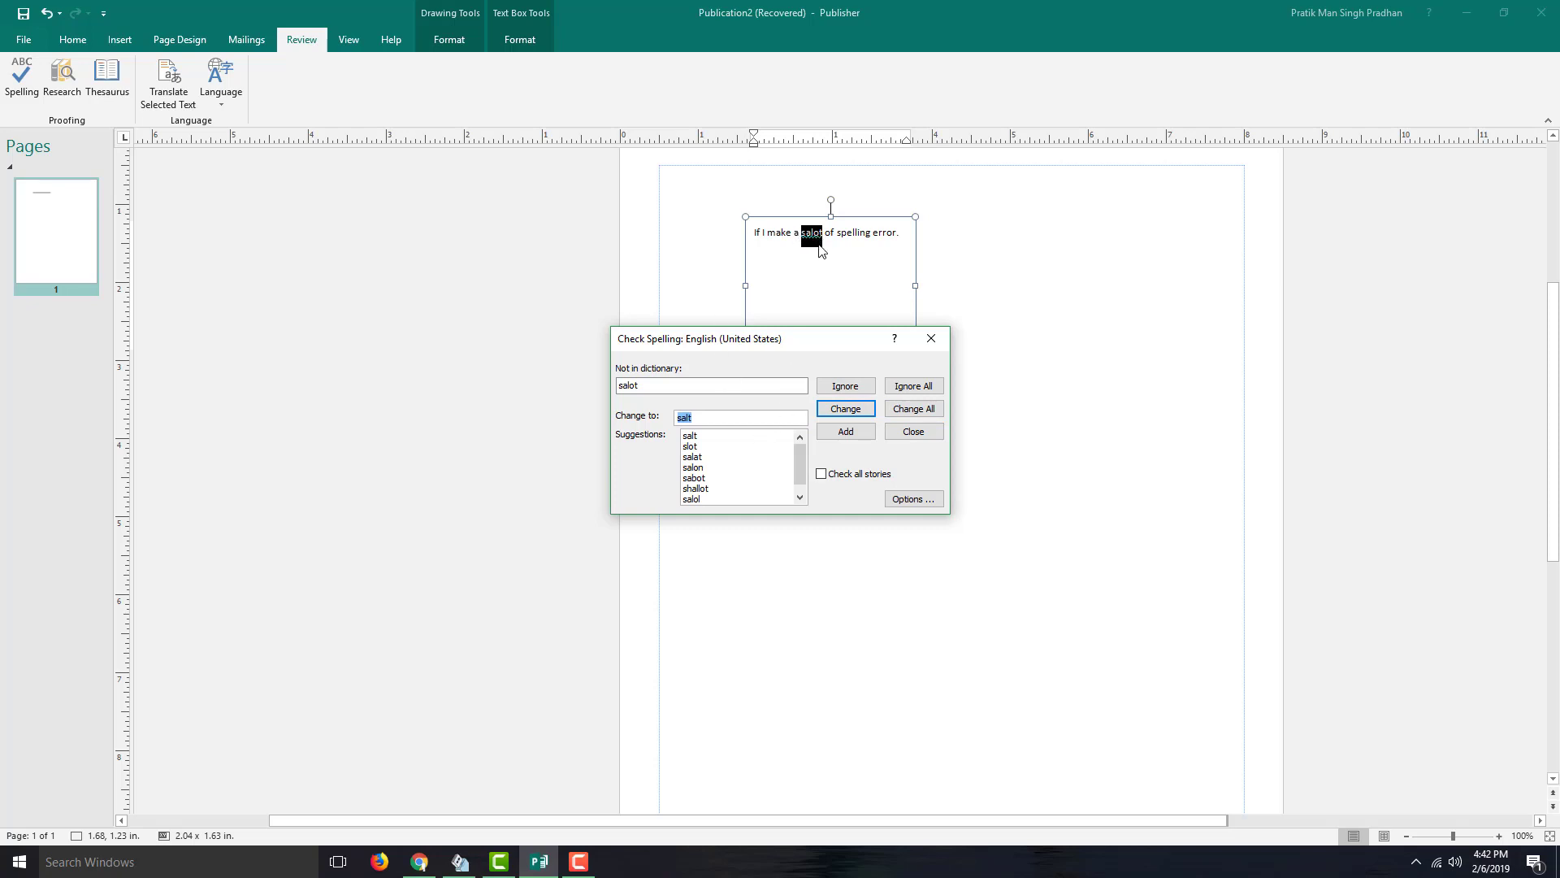
- Replace 'salot' with 'alot', answer No to further checking, and close the completion message
{"action": "left_click", "coordinate": [685, 420]}
{"action": "left_click", "coordinate": [846, 408]}
{"action": "left_click", "coordinate": [807, 481]}
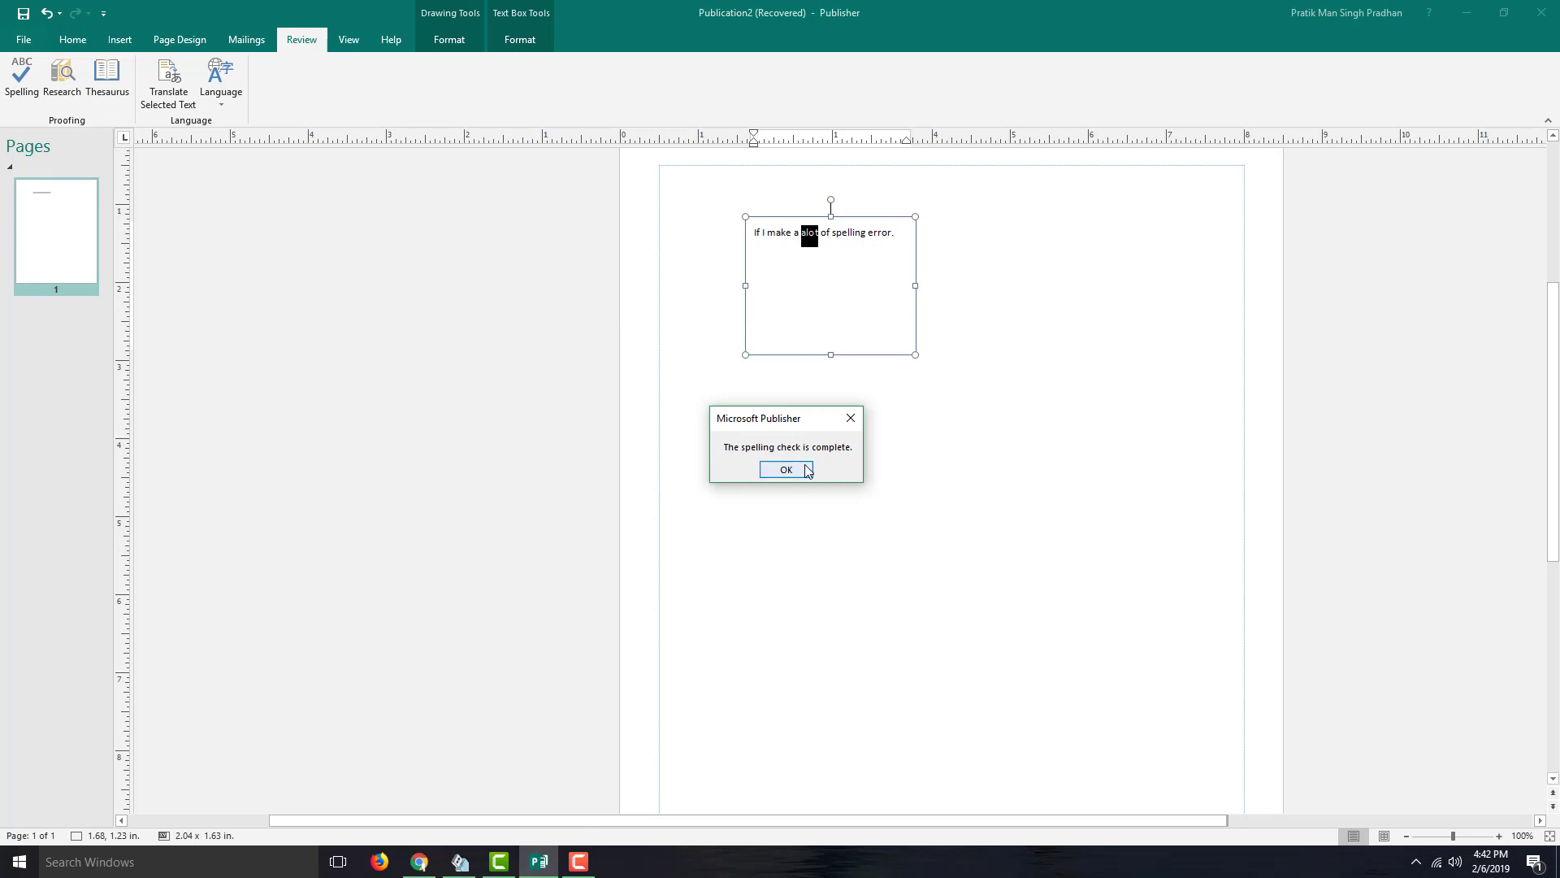
{"action": "left_click", "coordinate": [786, 470]}
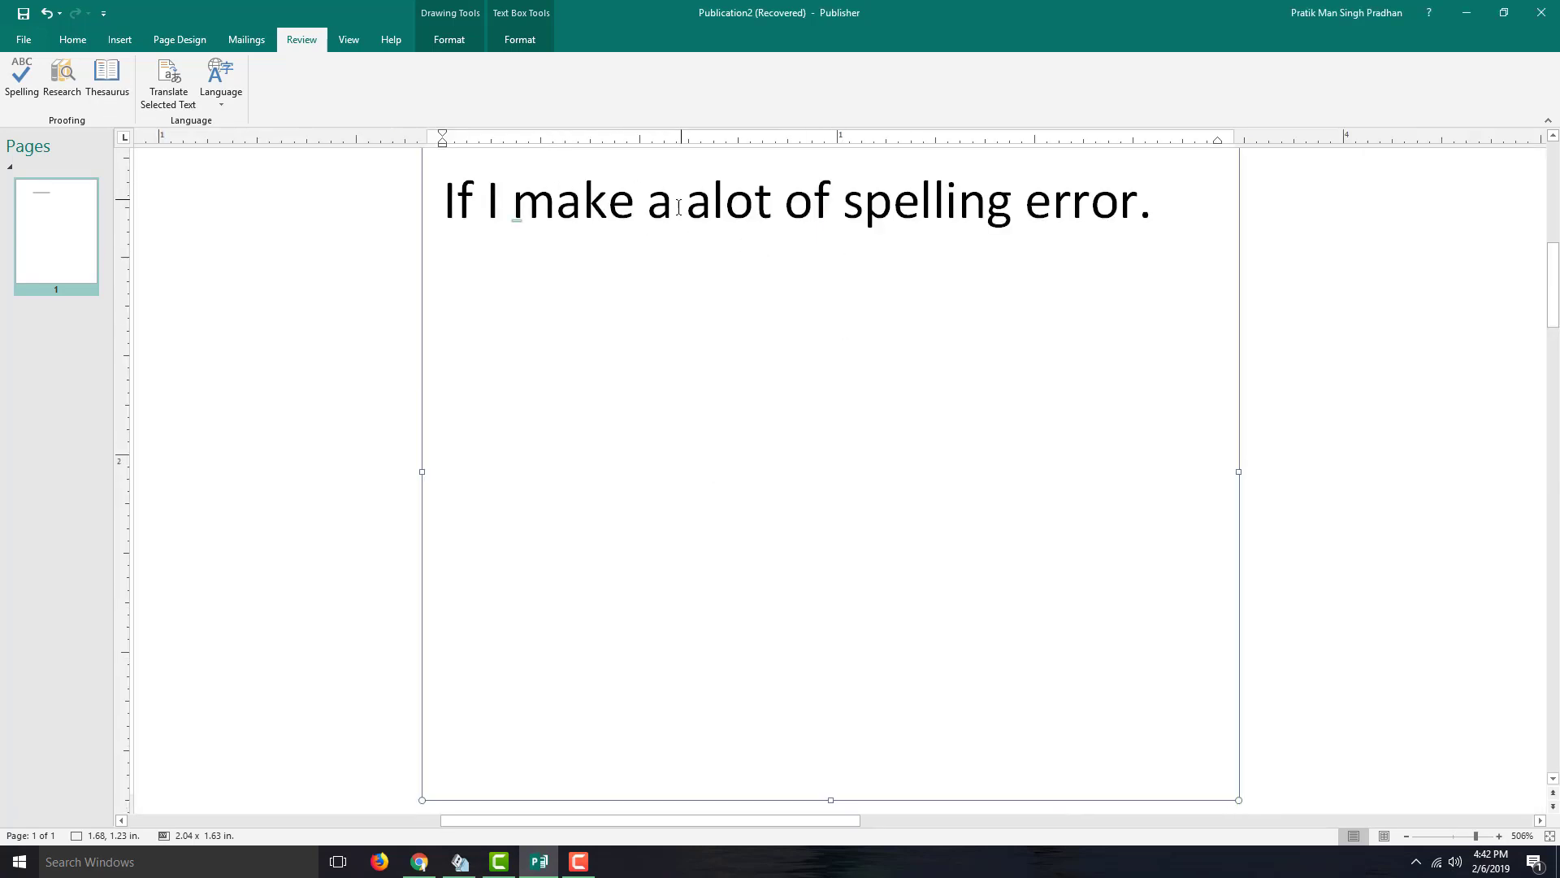
{"action": "type", "text": "Pranaya"}
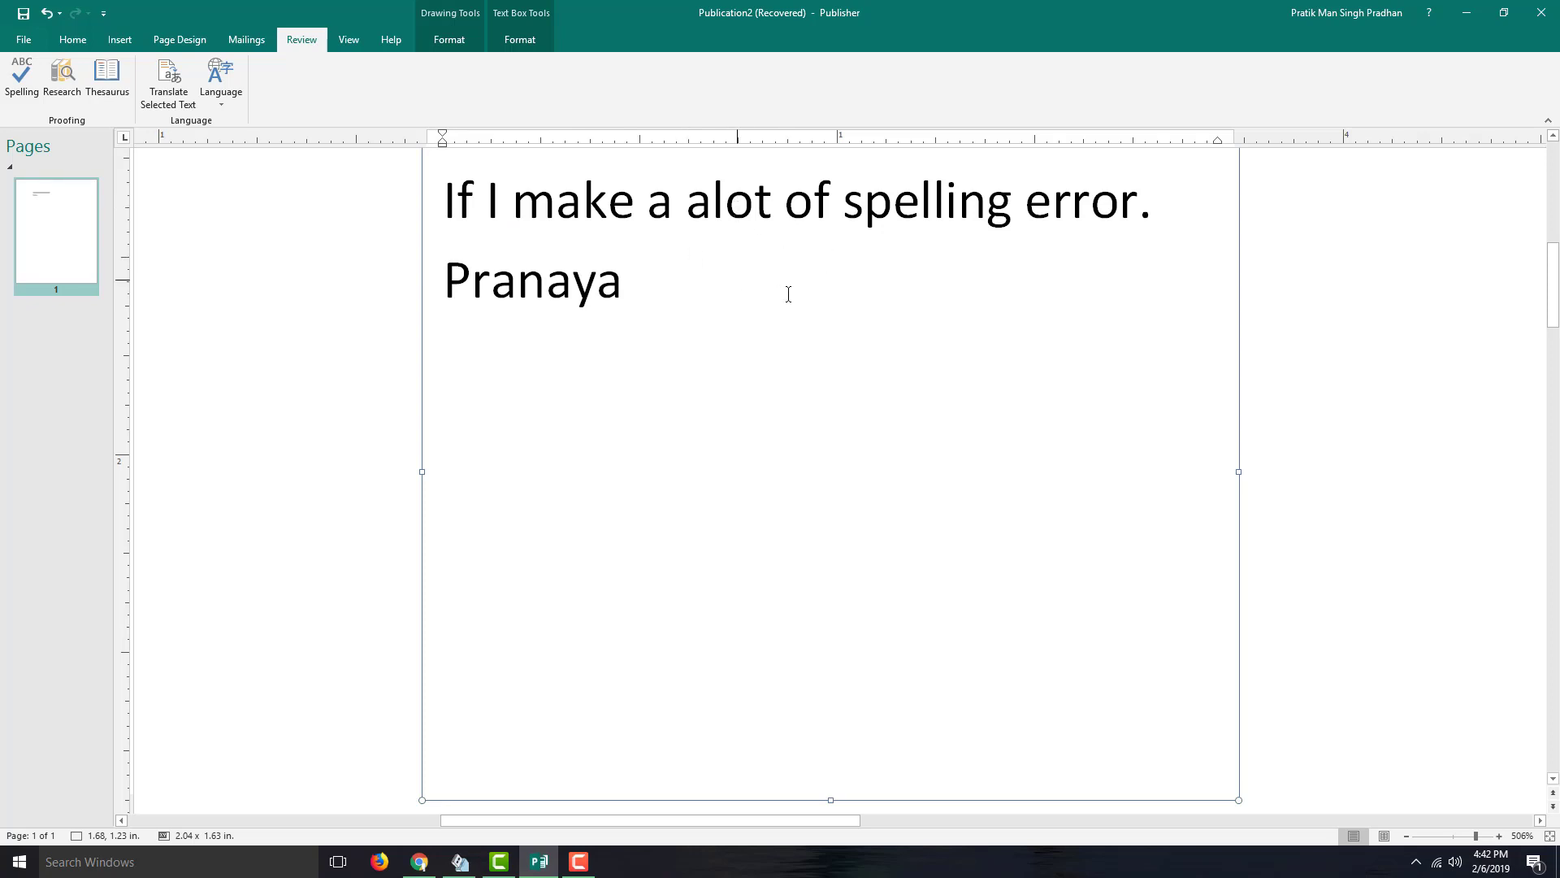
{"action": "left_click_drag", "start_coordinate": [787, 292], "coordinate": [354, 280]}
{"action": "key", "text": "BackSpace"}
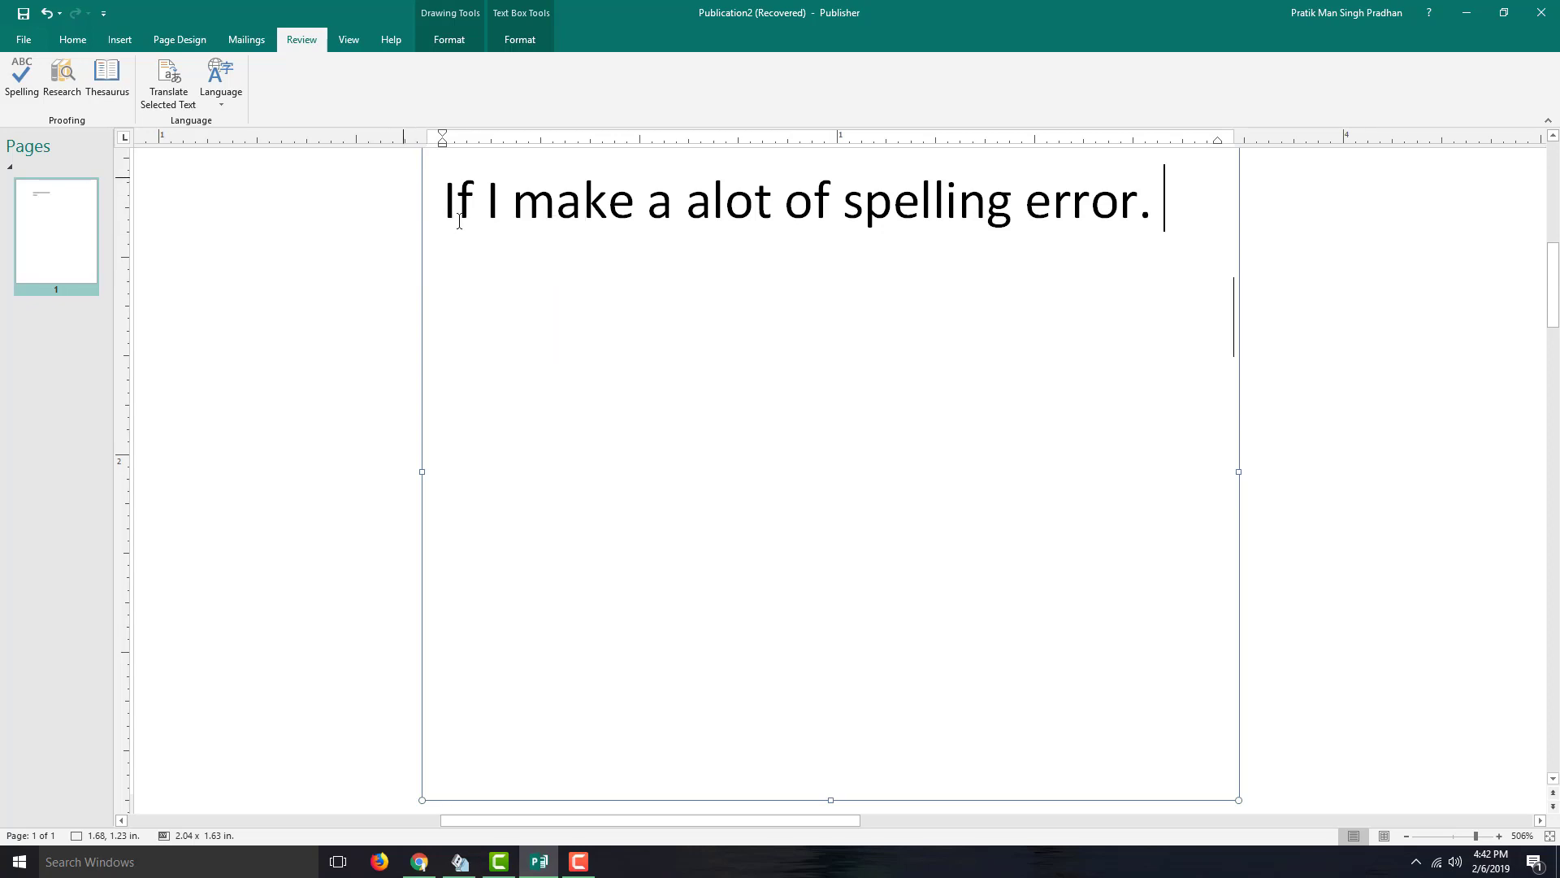
- Open the program's Proofing options and bring up the Custom Dictionaries list
{"action": "left_click", "coordinate": [19, 46]}
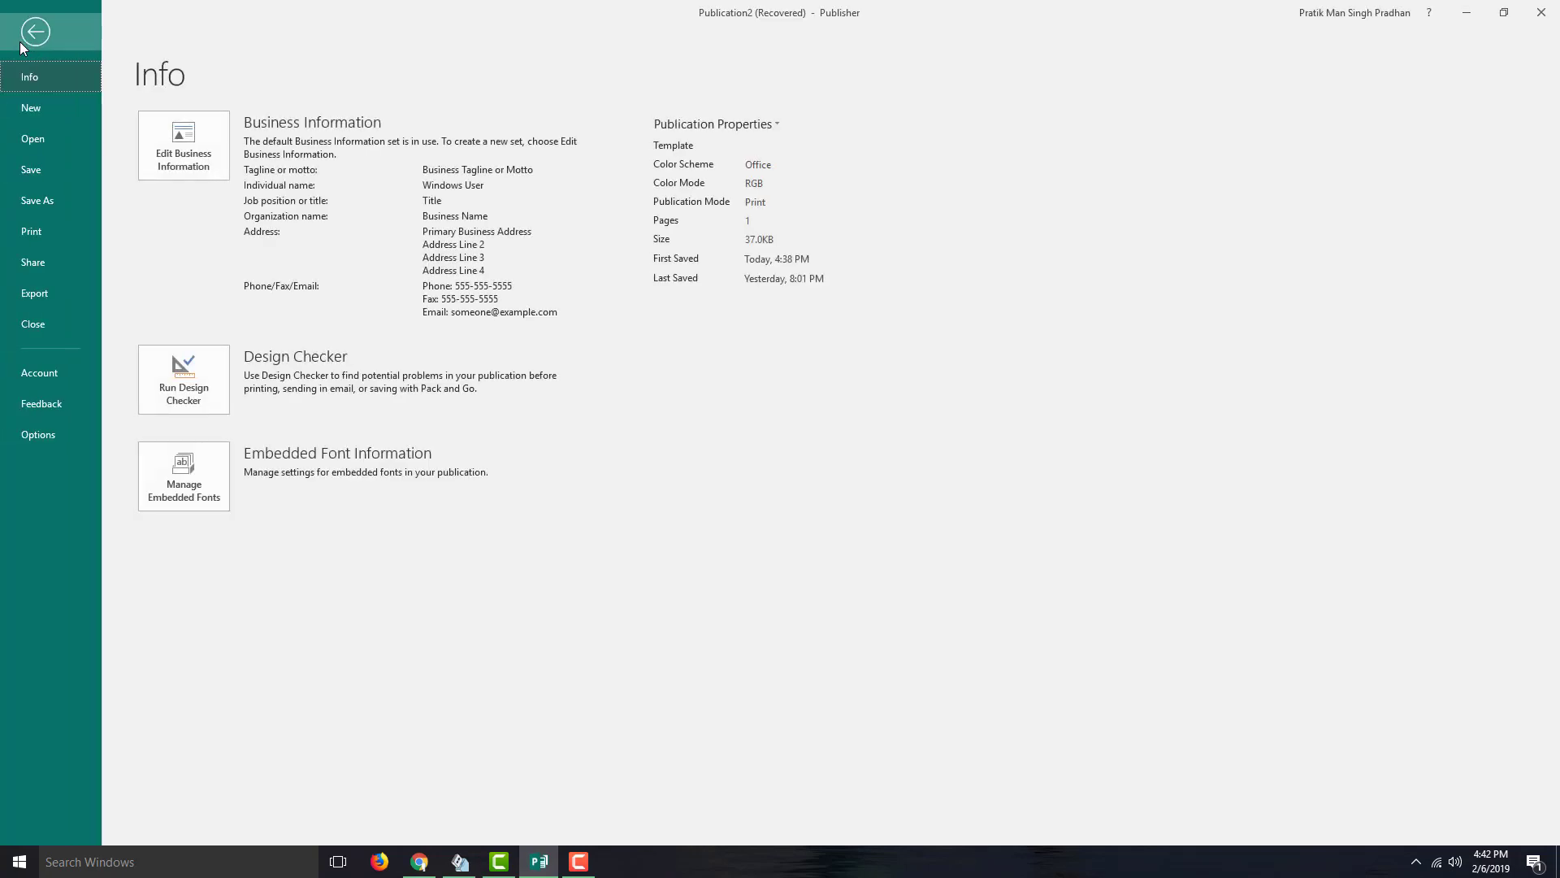
{"action": "left_click", "coordinate": [34, 431]}
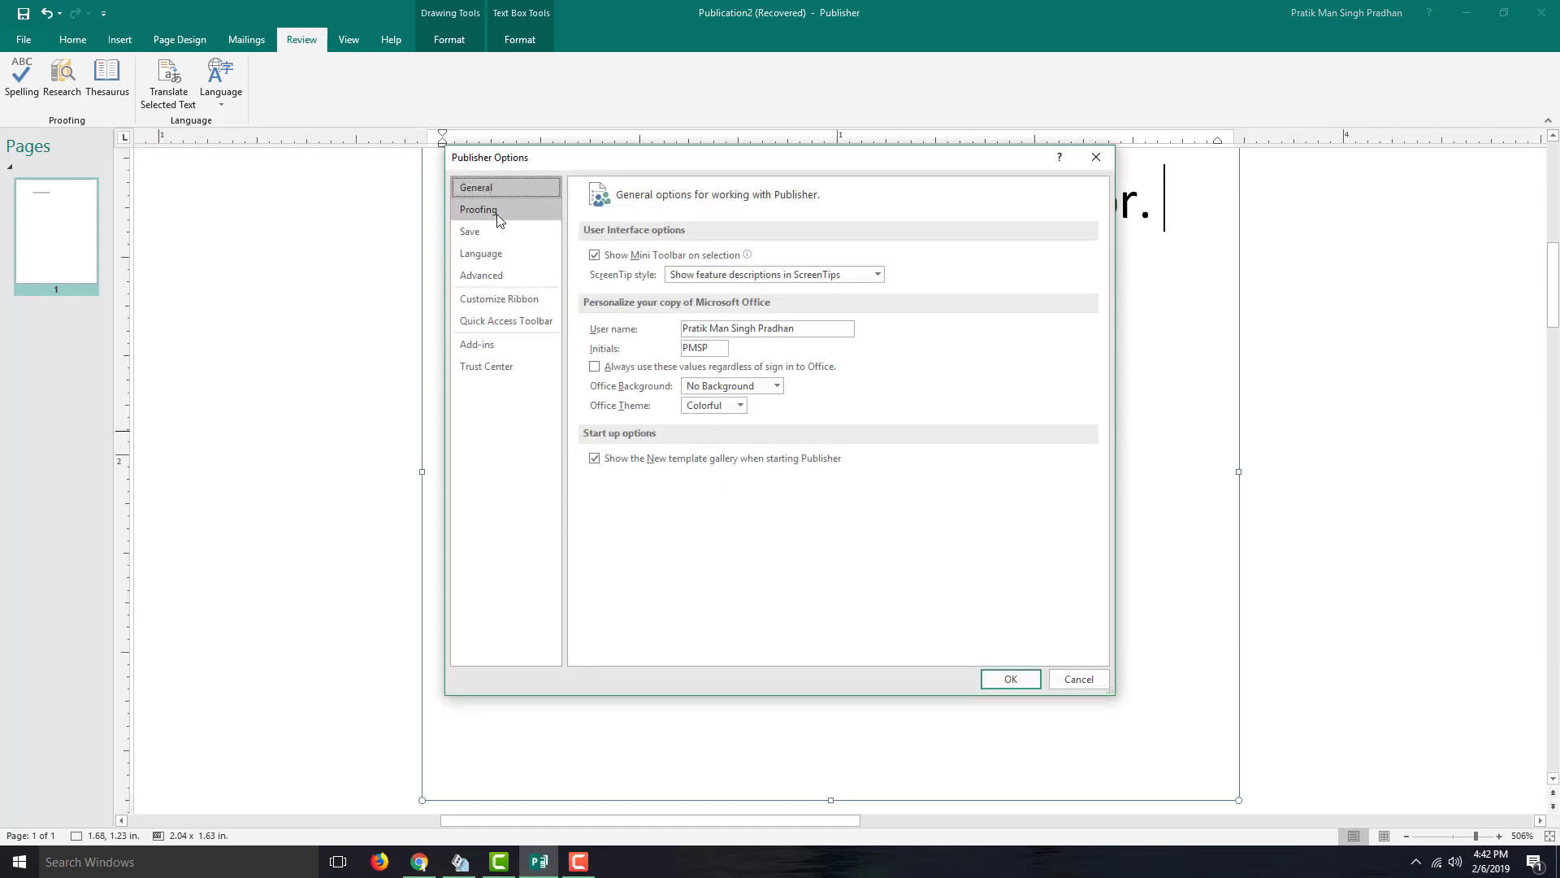
{"action": "left_click", "coordinate": [498, 215]}
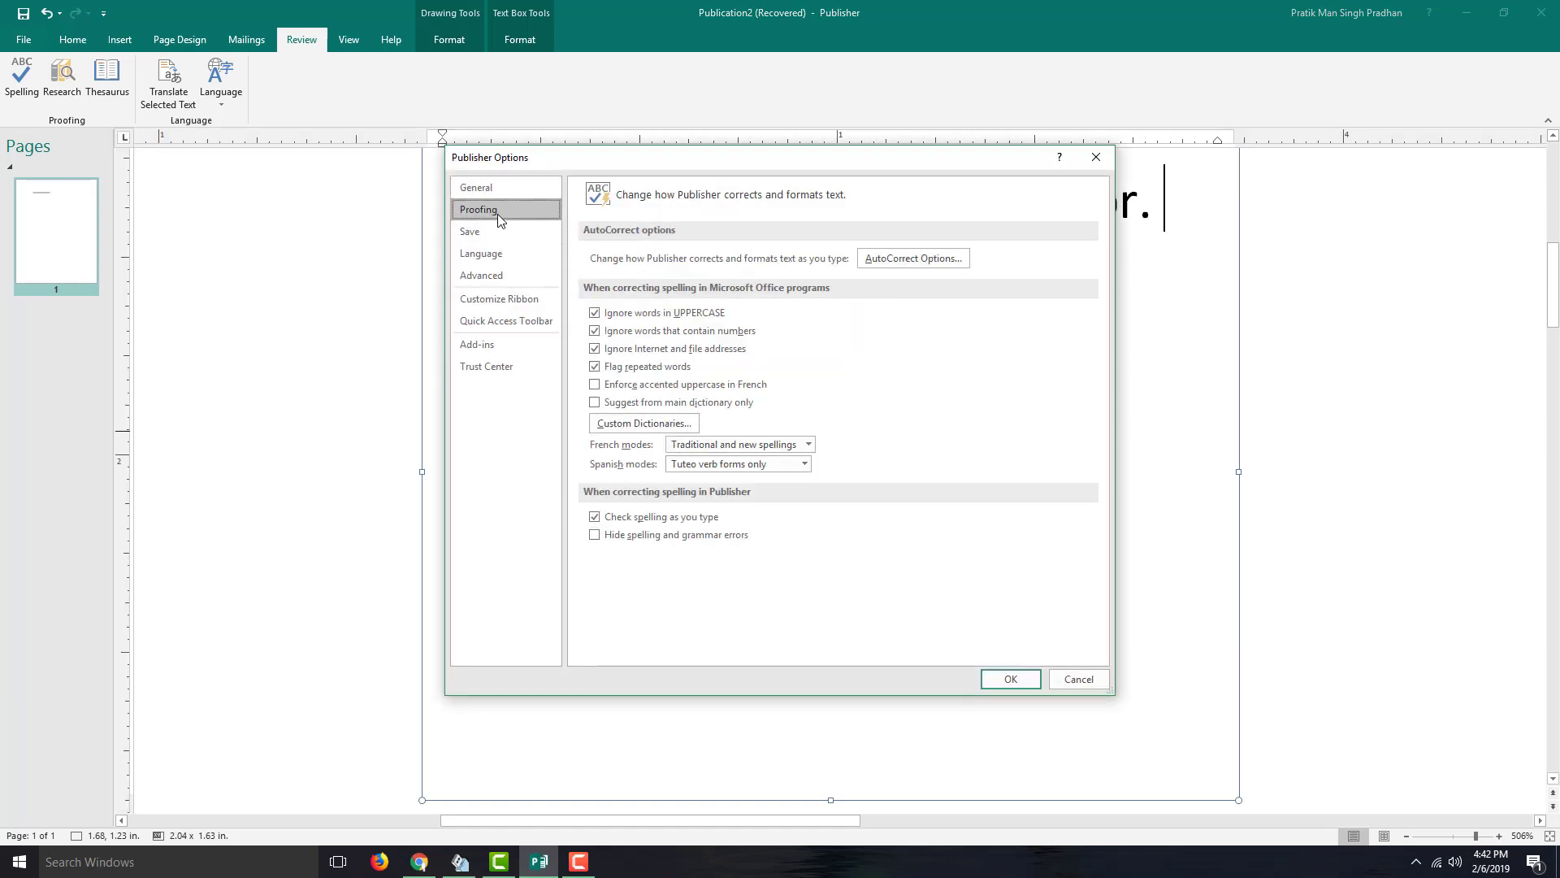
{"action": "left_click", "coordinate": [630, 423]}
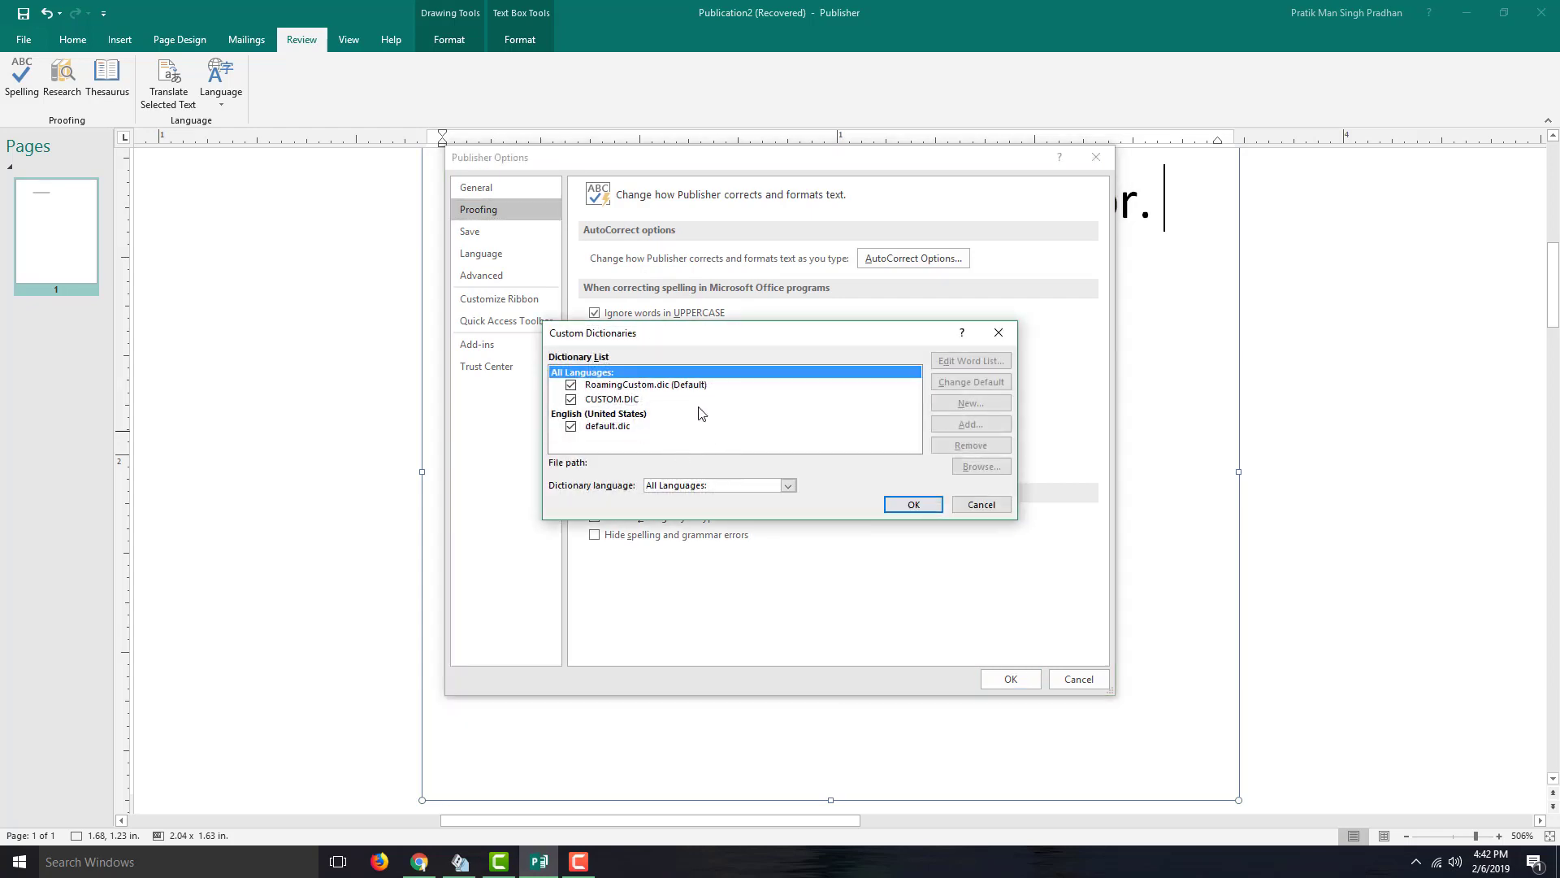
- Delete the previously added first name from the RoamingCustom.dic word list and close the dictionaries
{"action": "left_click", "coordinate": [689, 386]}
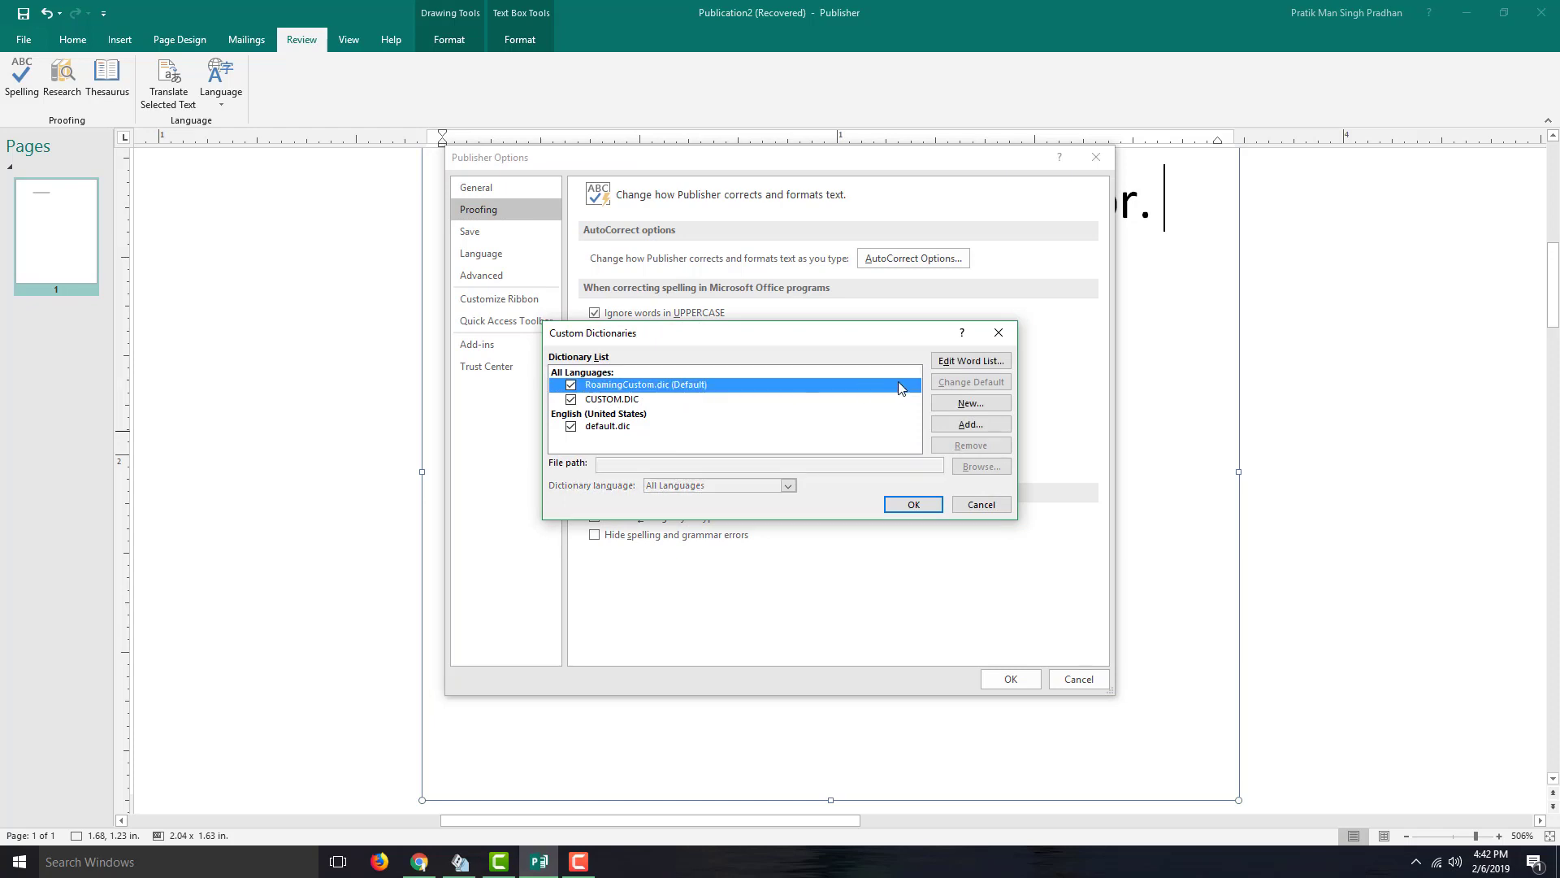
{"action": "left_click", "coordinate": [963, 366]}
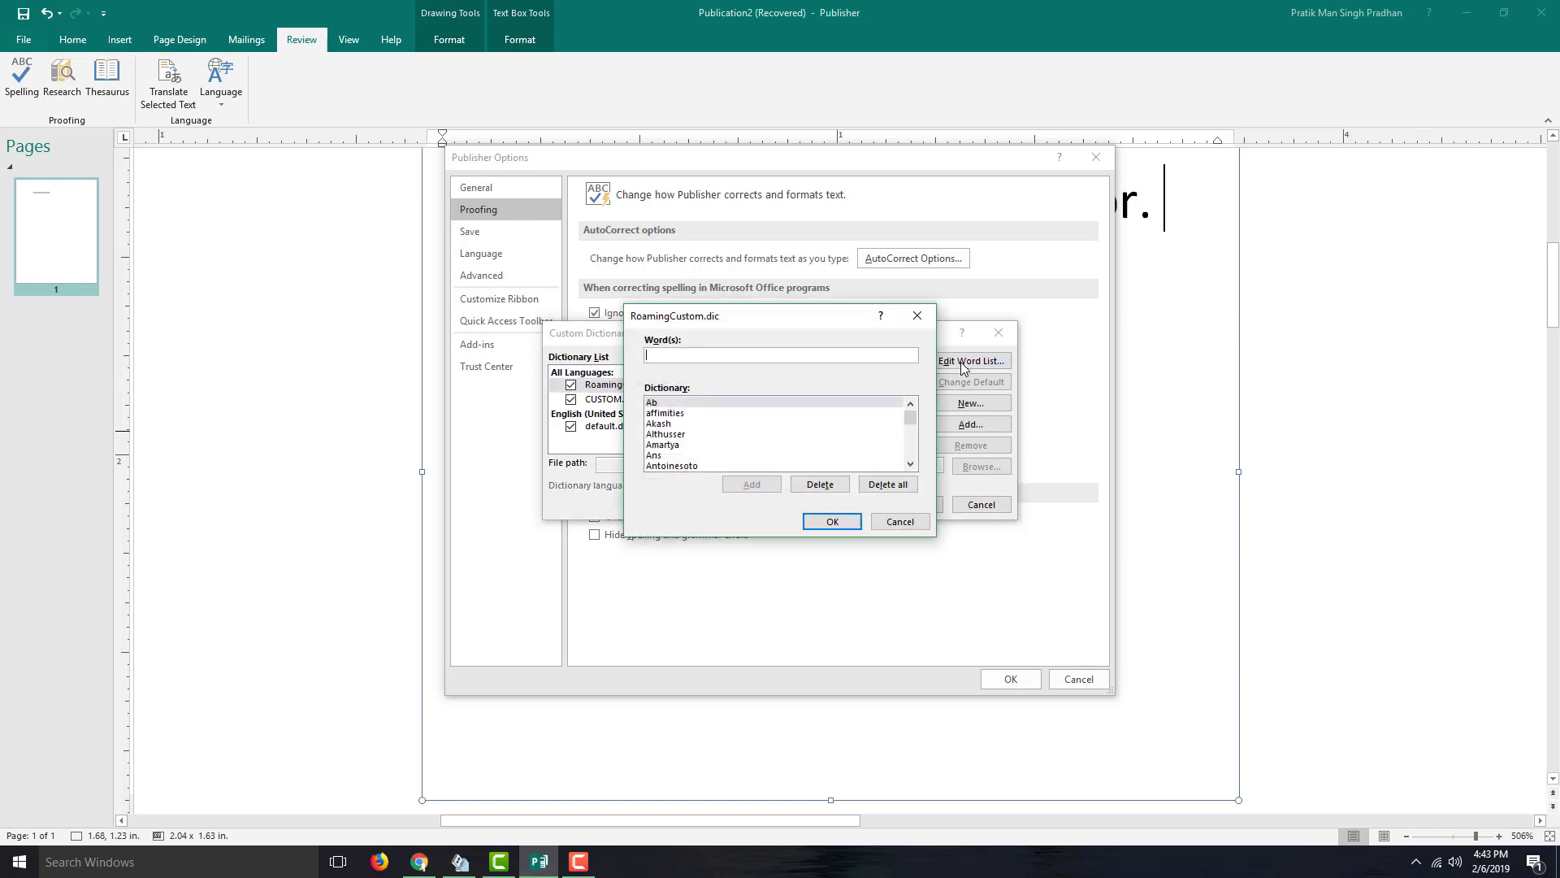
{"action": "mouse_move", "coordinate": [915, 417]}
{"action": "left_mouse_down"}
{"action": "mouse_move", "coordinate": [911, 443]}
{"action": "mouse_move", "coordinate": [913, 429]}
{"action": "left_mouse_up"}
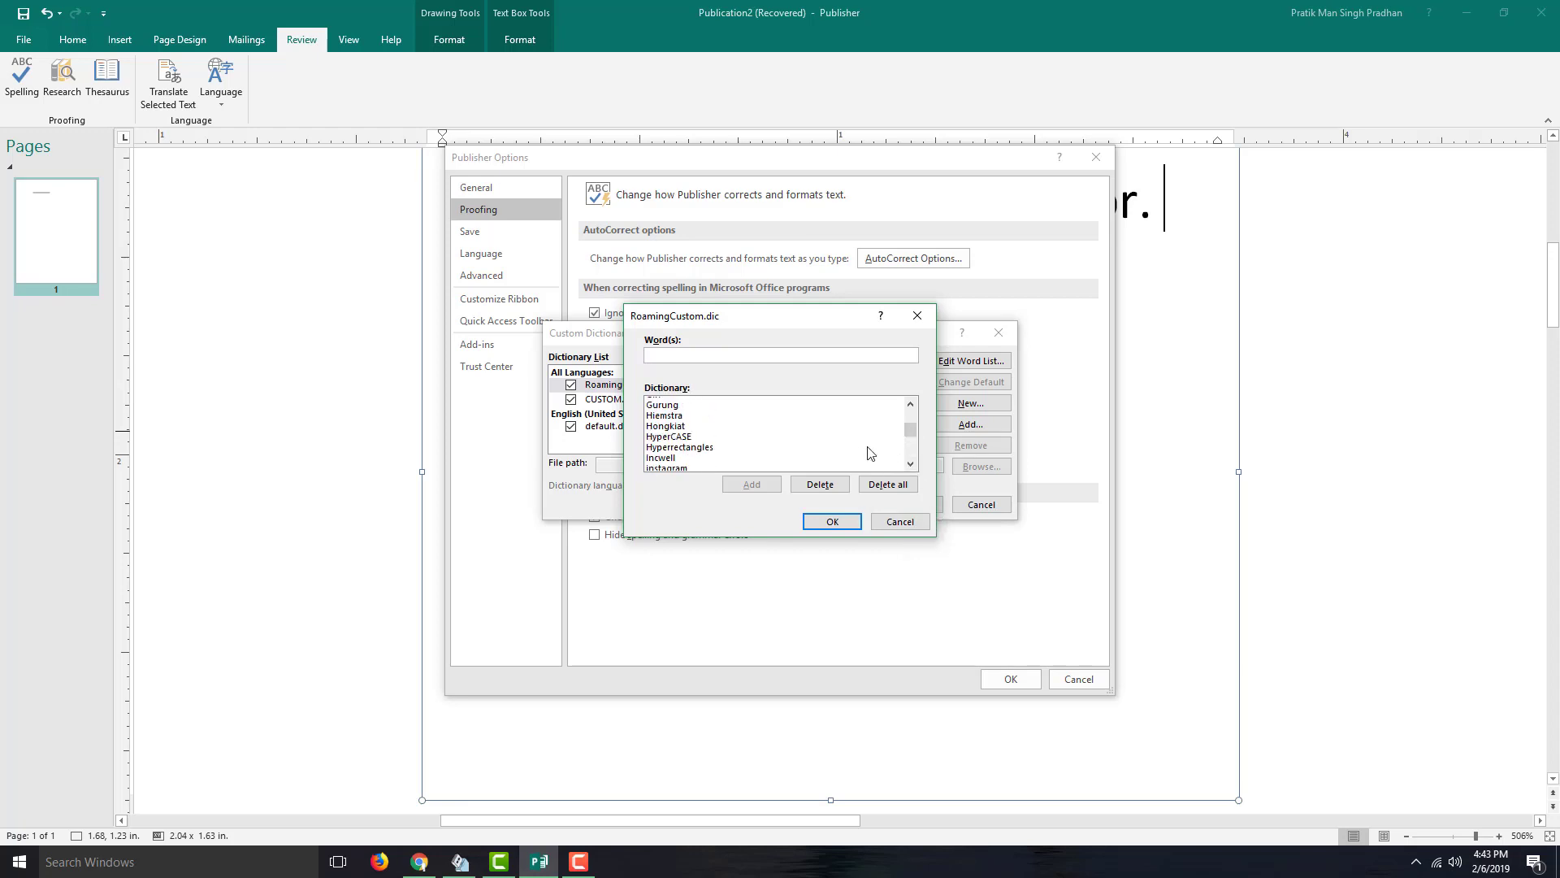
{"action": "scroll", "coordinate": [747, 439], "scroll_direction": "down", "scroll_amount": 2}
{"action": "scroll", "coordinate": [706, 439], "scroll_direction": "down", "scroll_amount": 5}
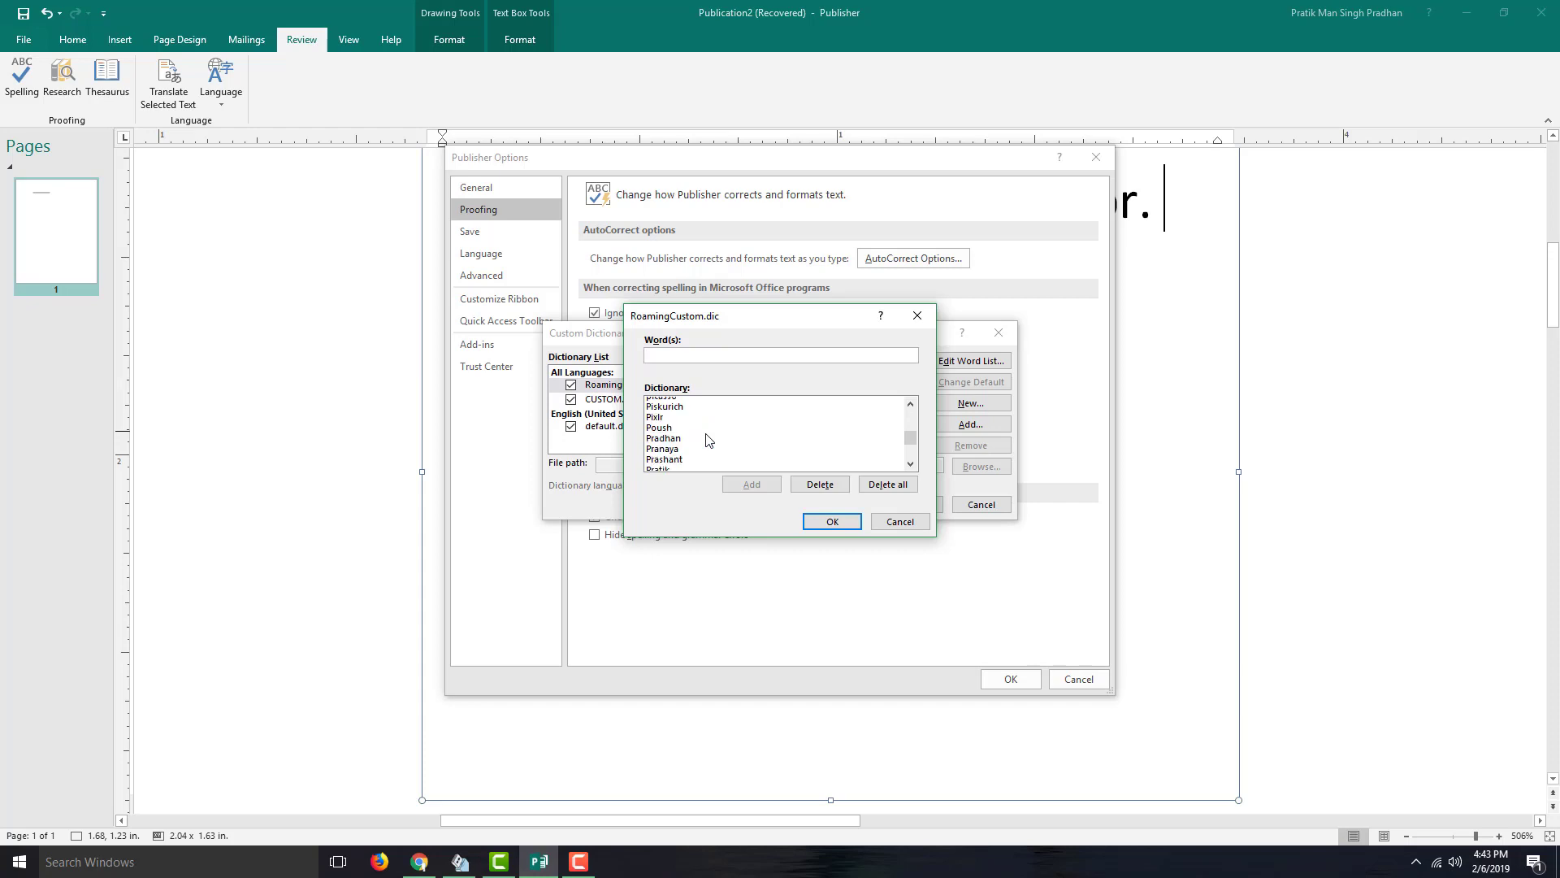
{"action": "scroll", "coordinate": [706, 439], "scroll_direction": "up", "scroll_amount": 1}
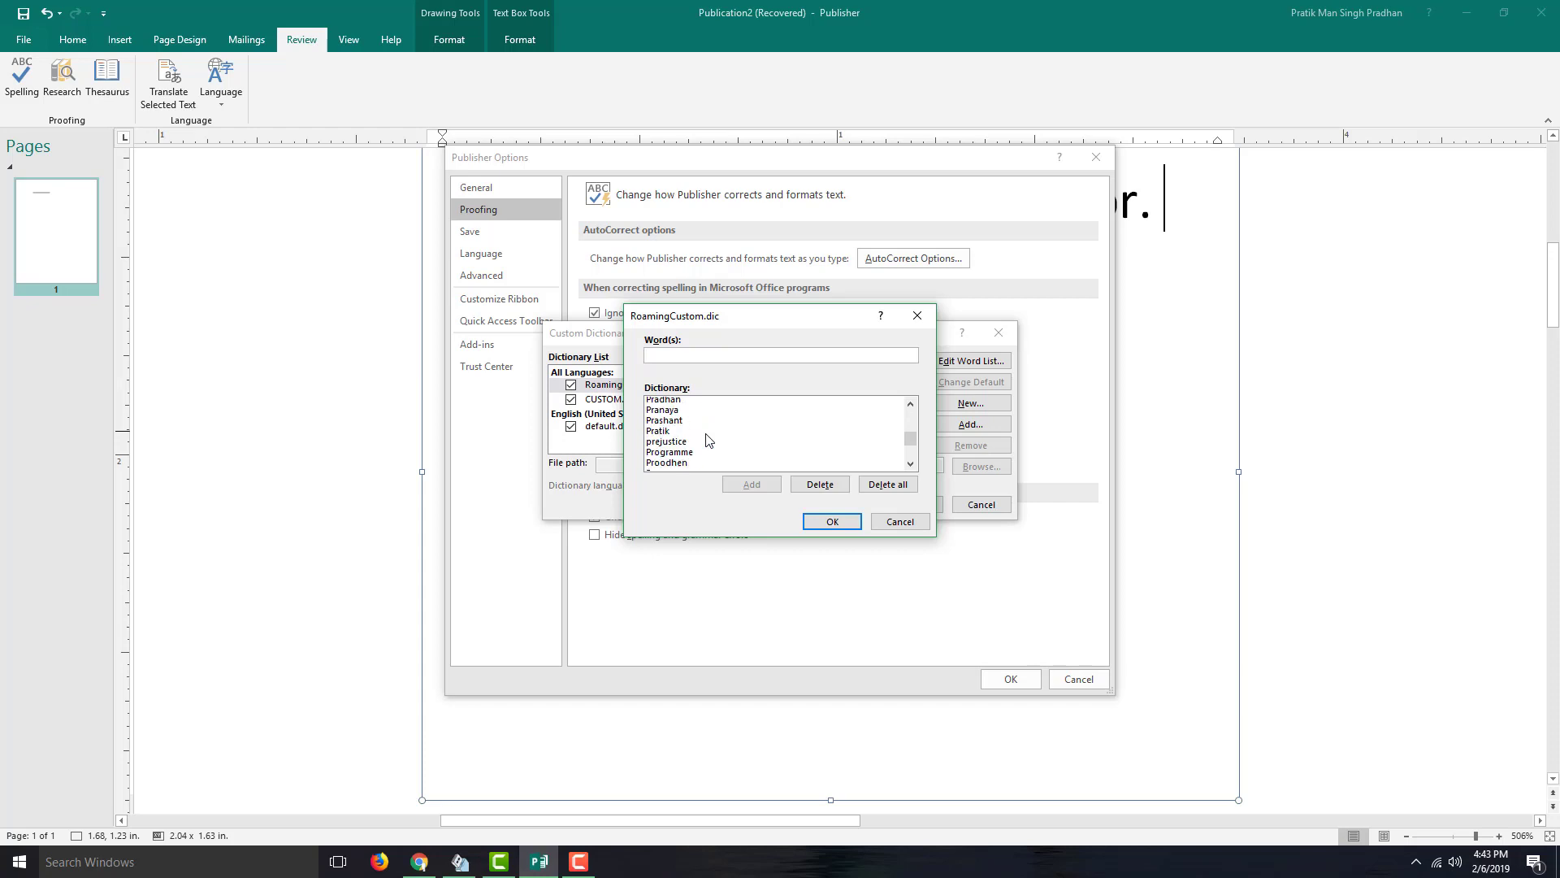
{"action": "scroll", "coordinate": [706, 439], "scroll_direction": "up", "scroll_amount": 1}
{"action": "left_click", "coordinate": [668, 449]}
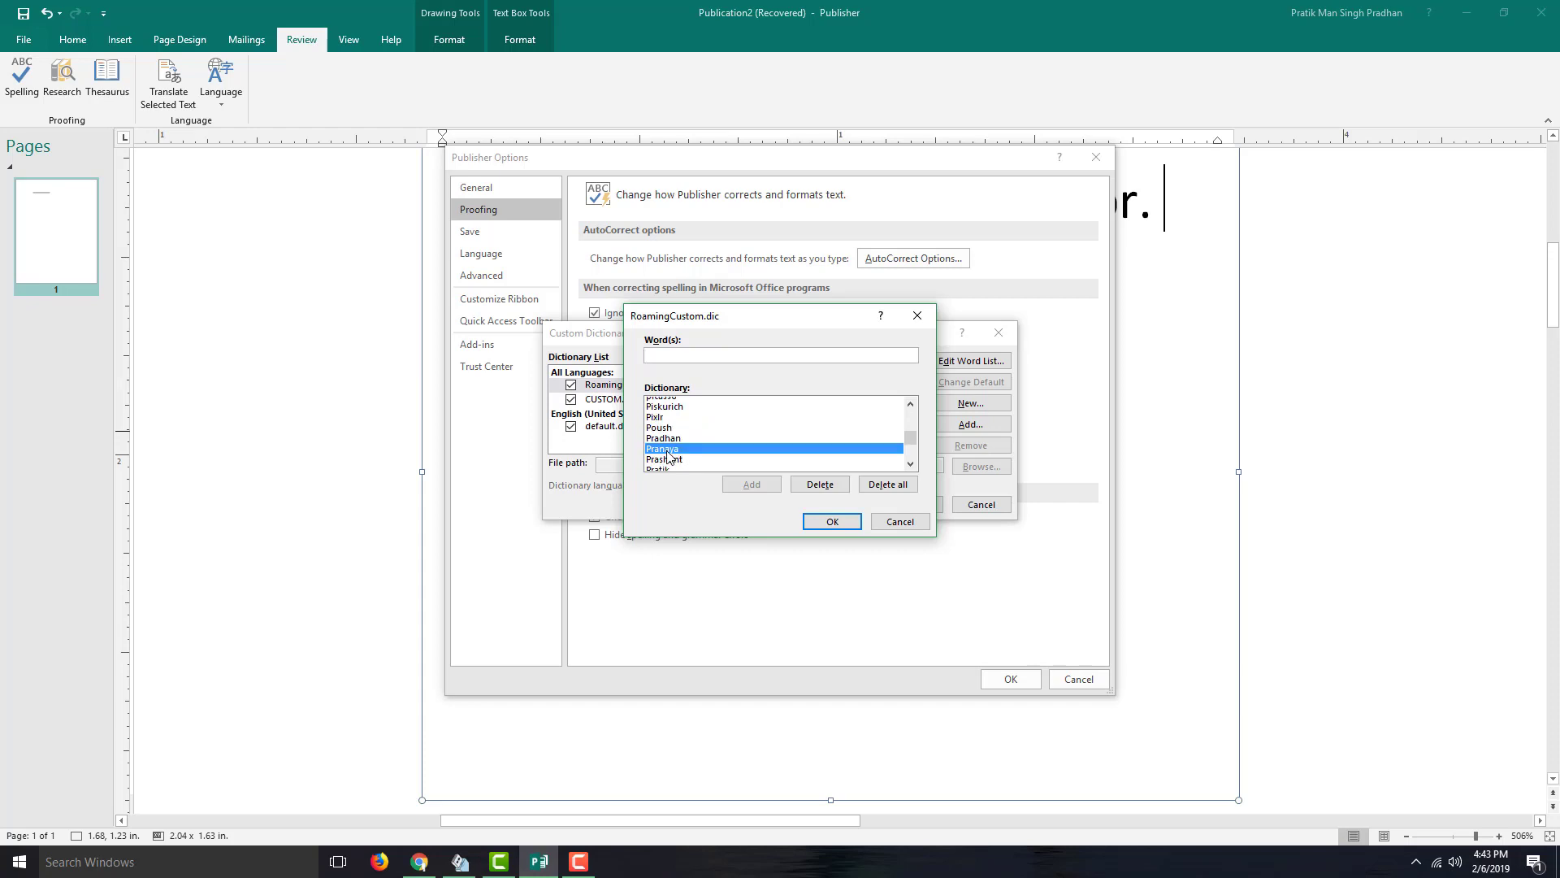
{"action": "left_click", "coordinate": [829, 490]}
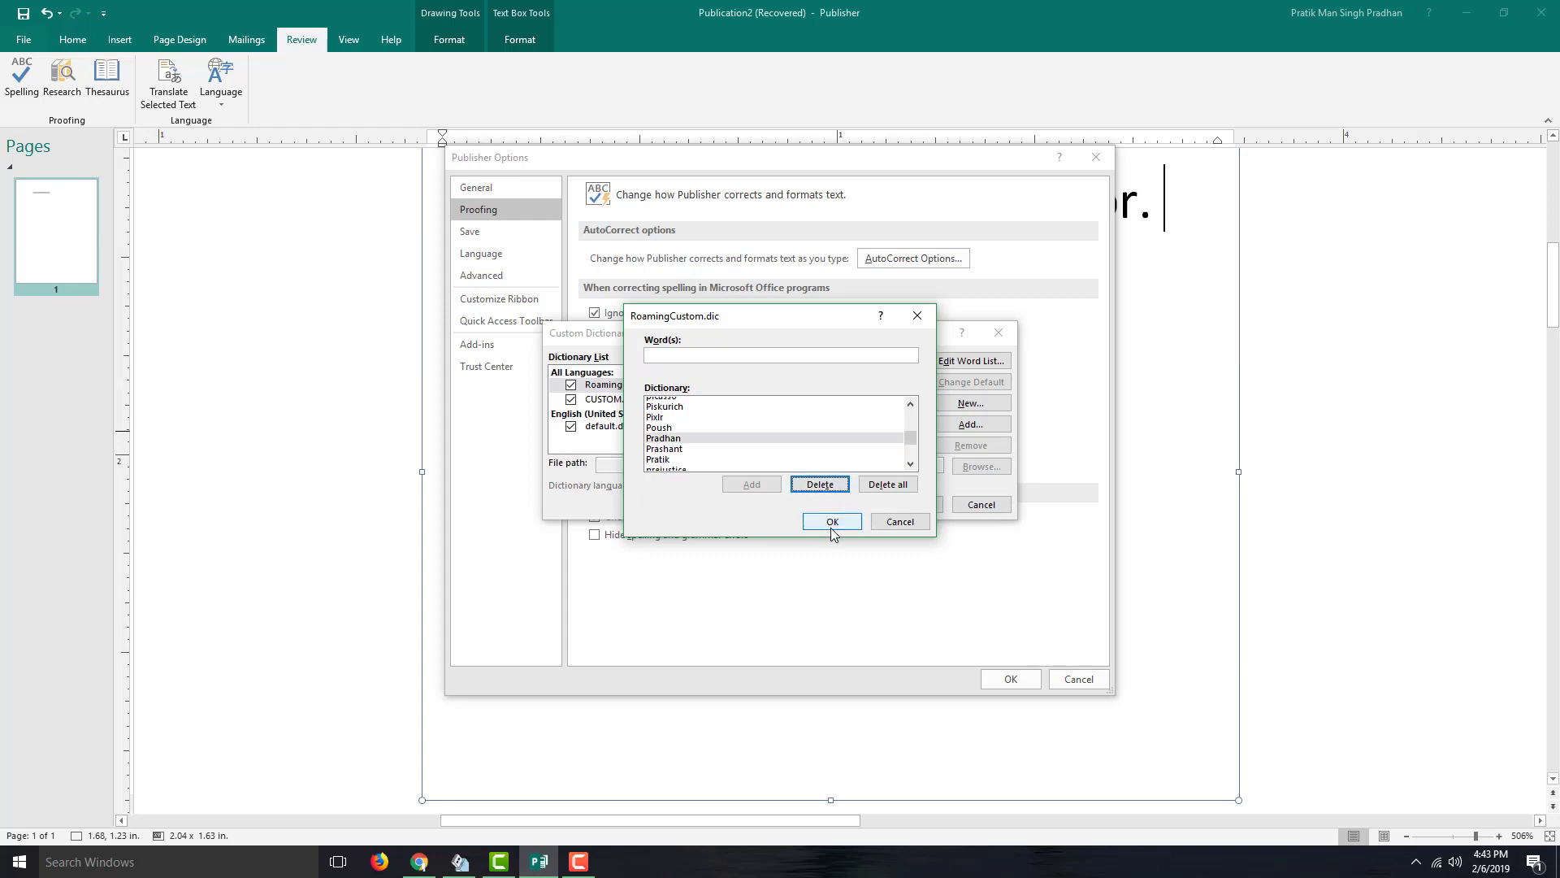
{"action": "left_click", "coordinate": [832, 522]}
{"action": "left_click", "coordinate": [912, 505]}
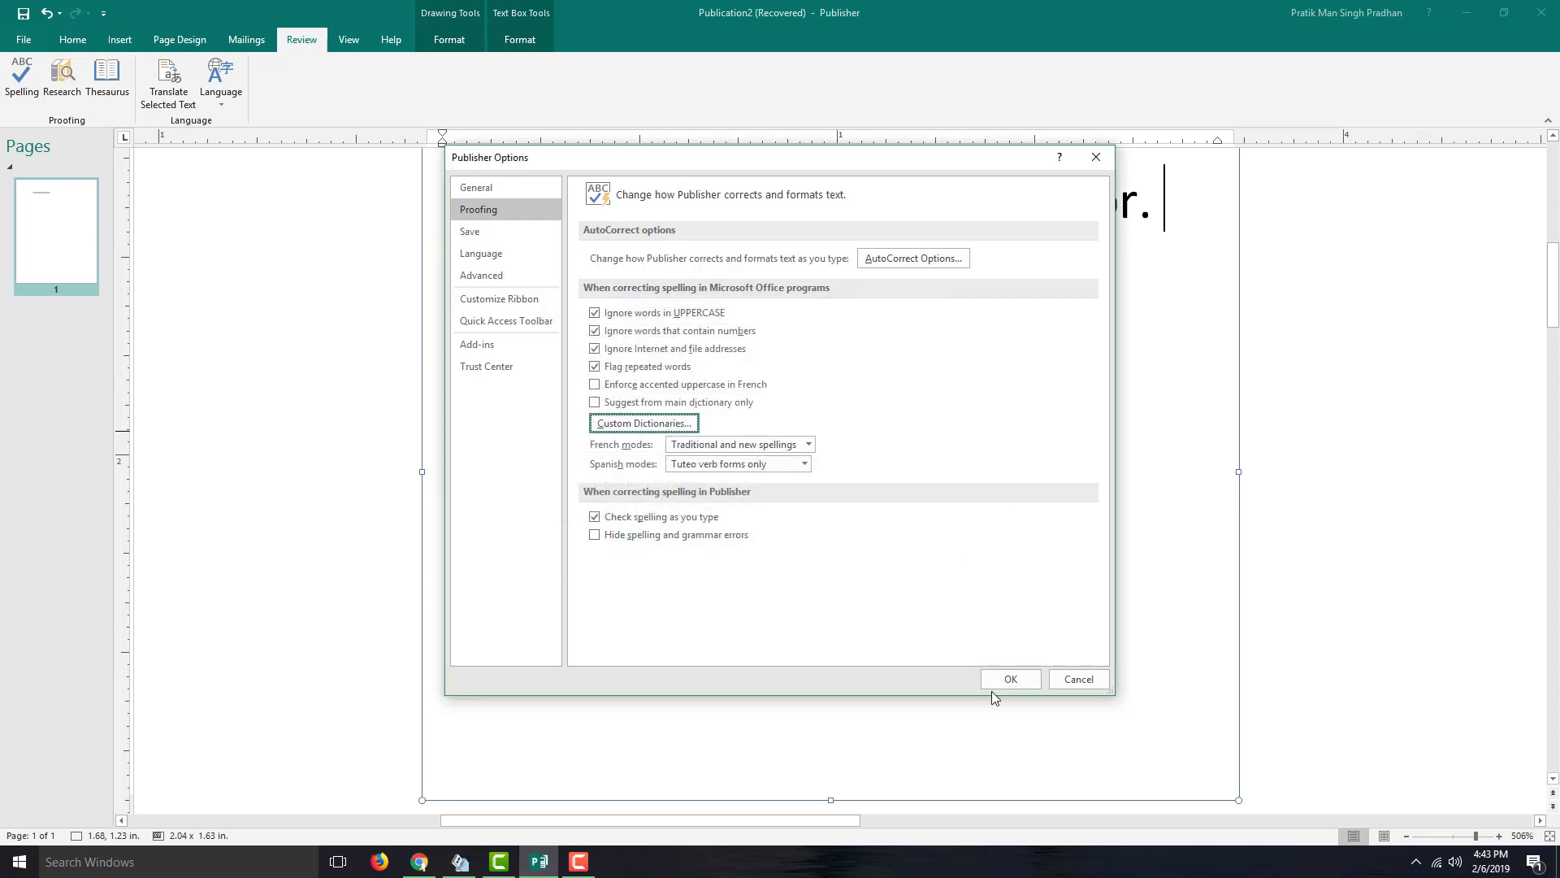
- Add a second line with the first name corrected via spelling suggestion, end it with a period, and select all text
{"action": "left_click", "coordinate": [1008, 681]}
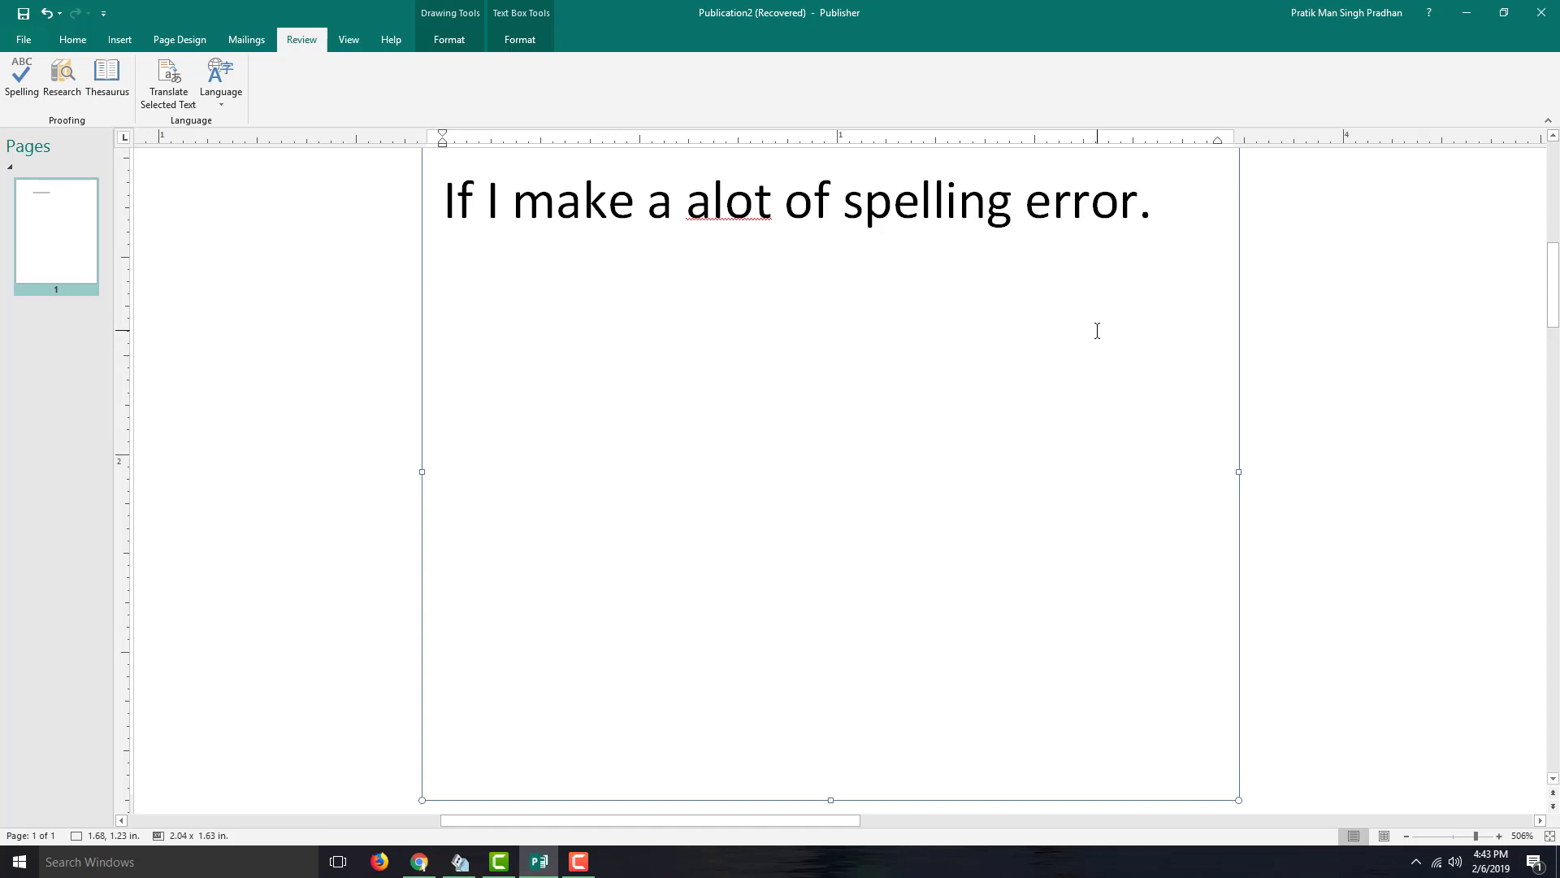
{"action": "key", "text": "Return"}
{"action": "type", "text": "Pranaya"}
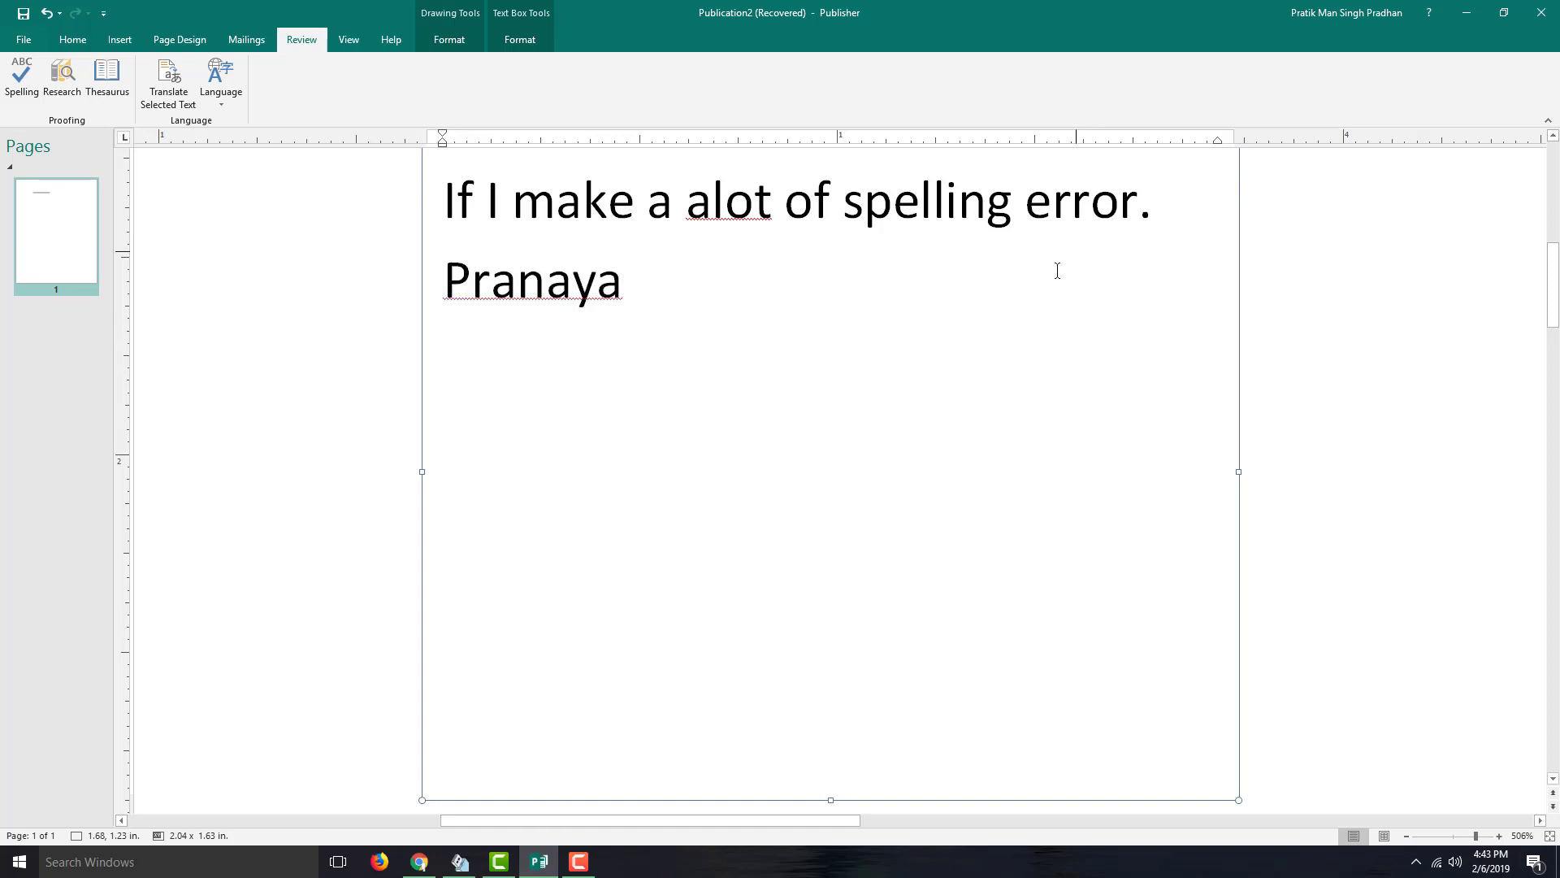
{"action": "right_click", "coordinate": [605, 286]}
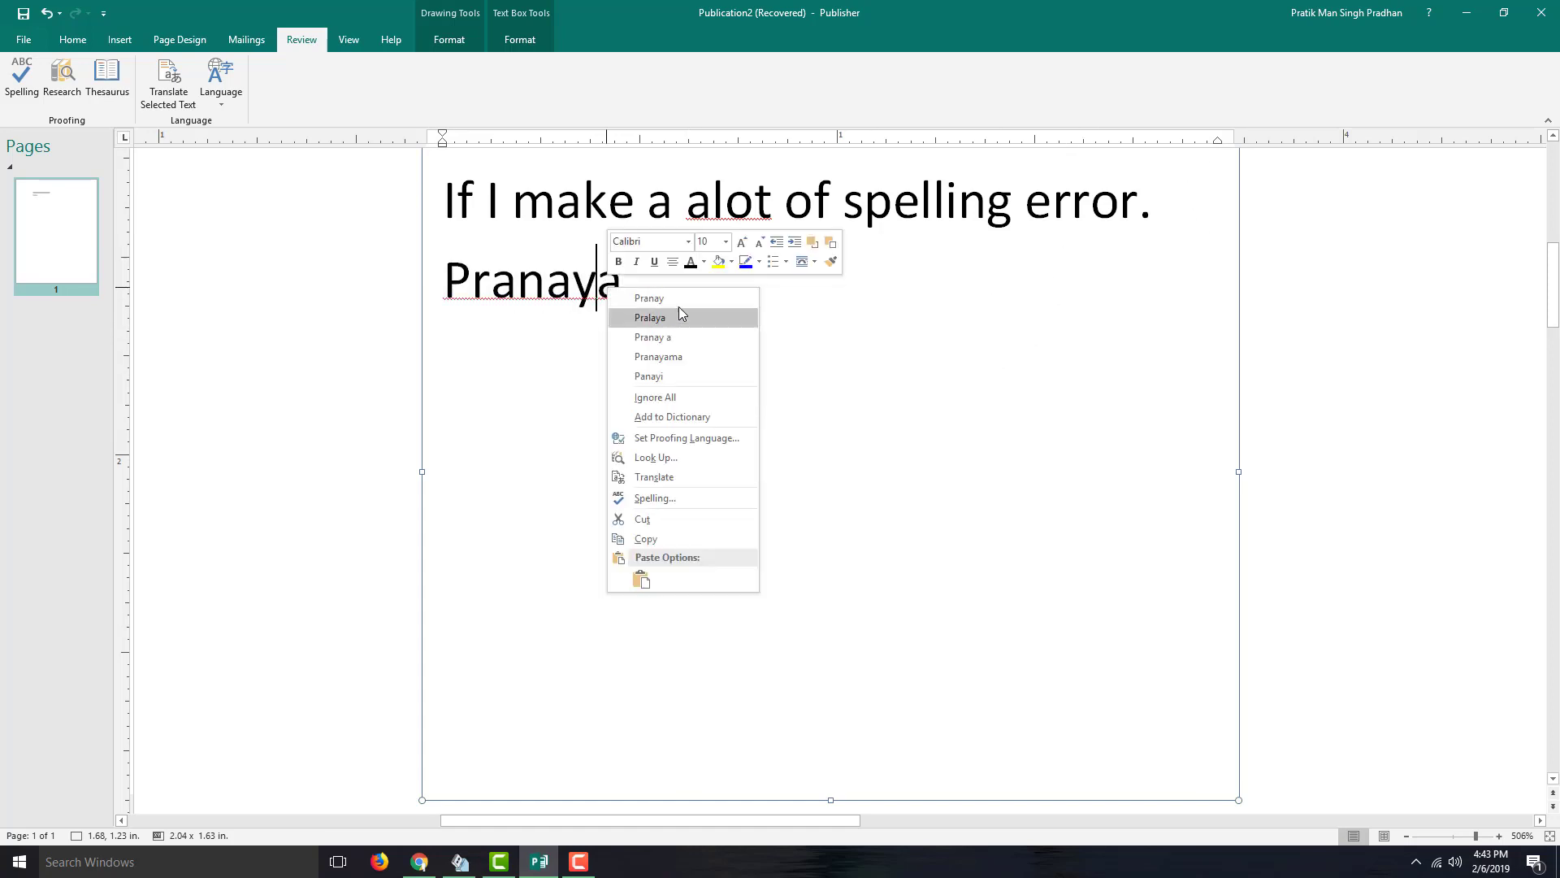
{"action": "left_click", "coordinate": [707, 299]}
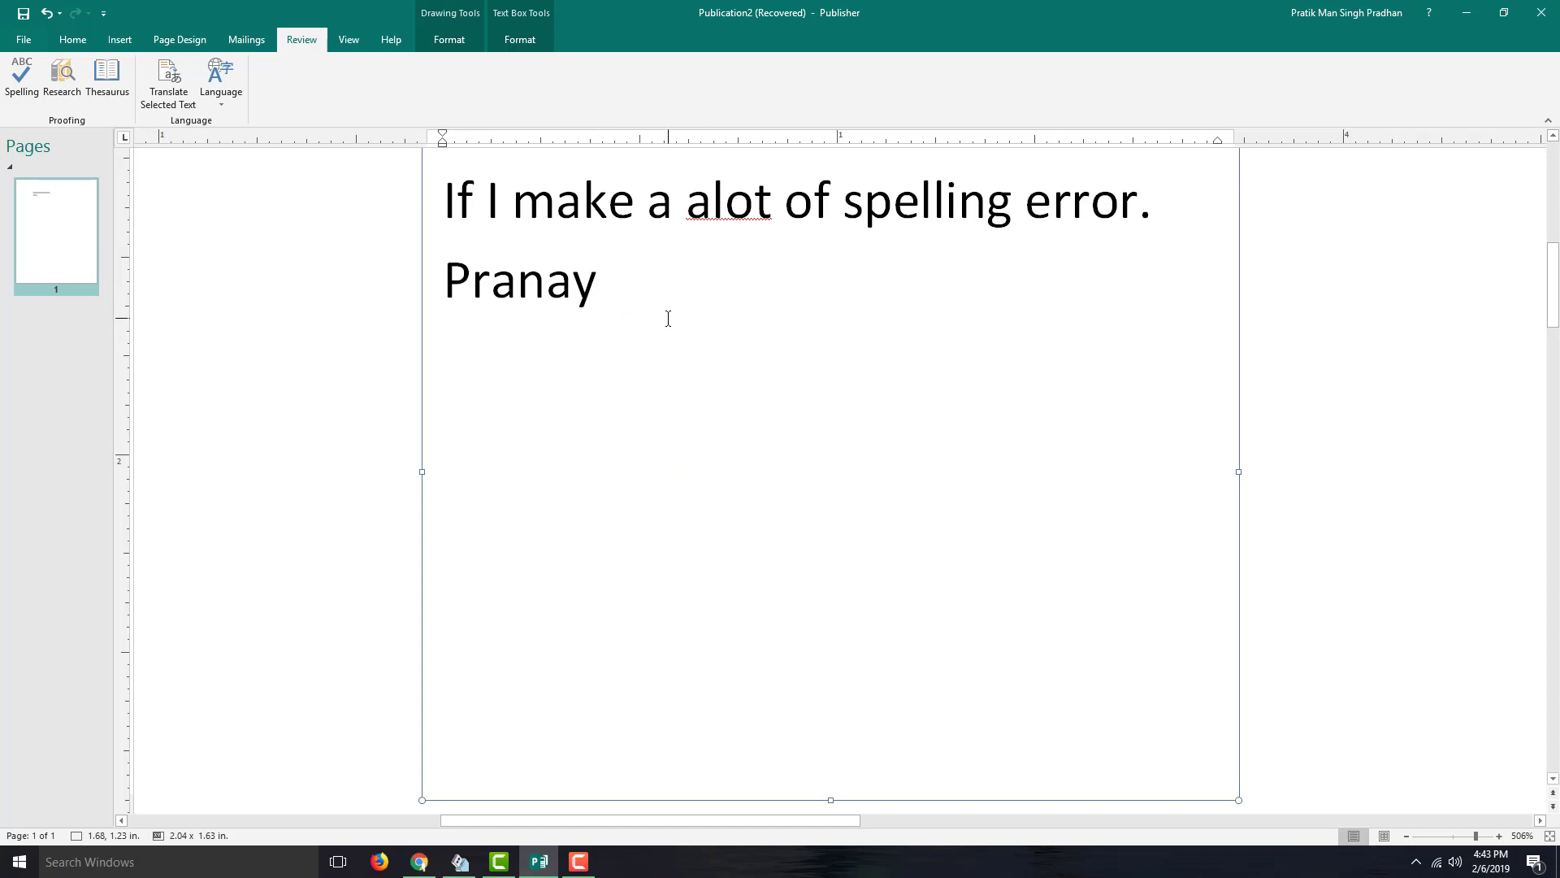
{"action": "type", "text": "."}
{"action": "key", "text": "ctrl+a"}
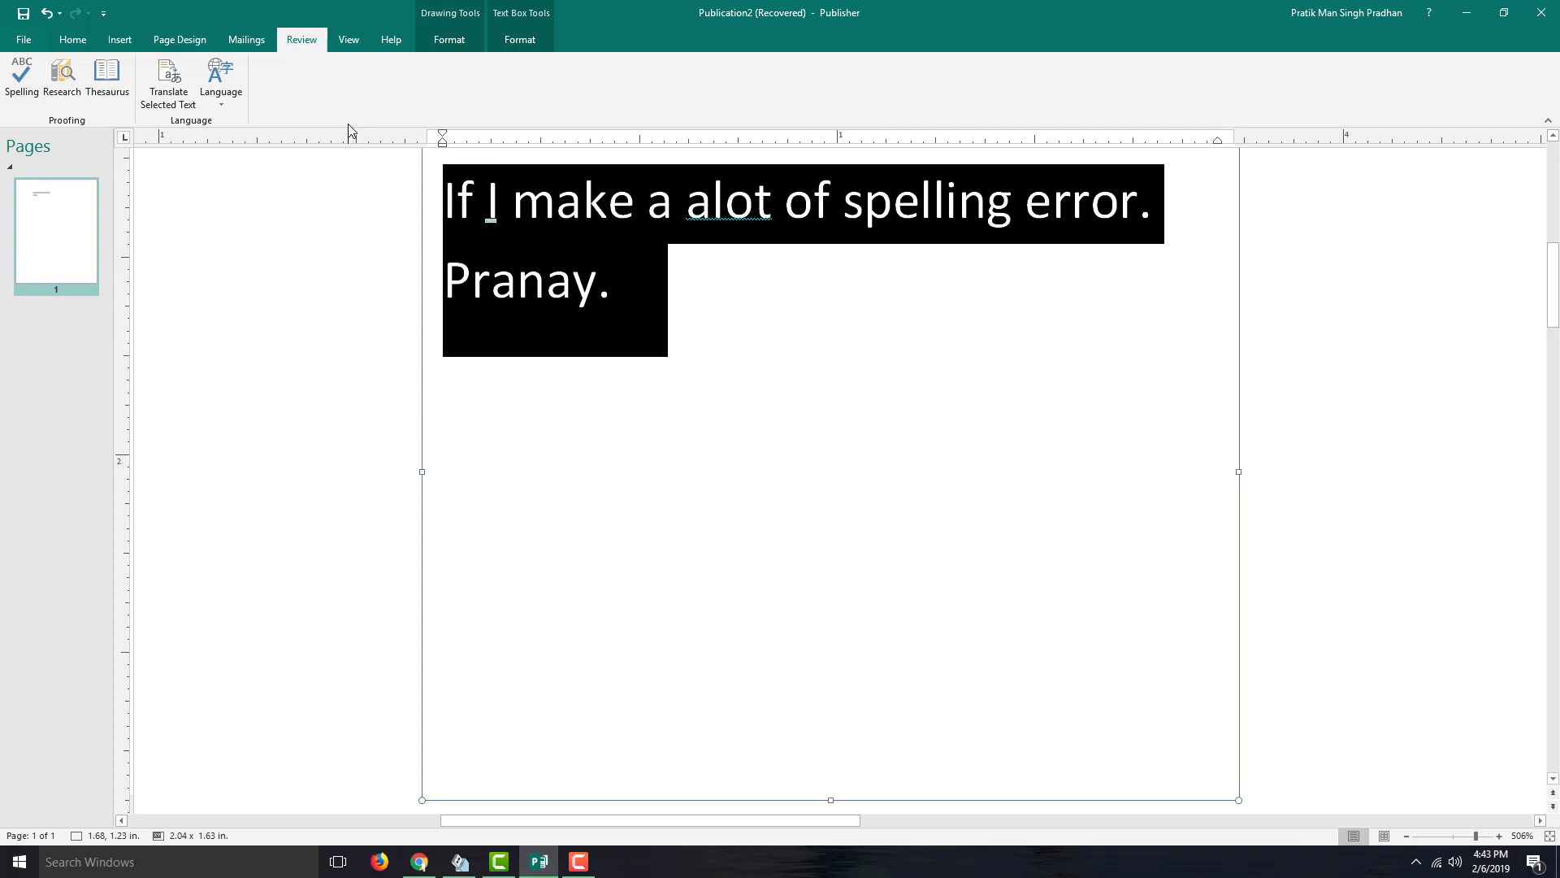
- Replace the text with 'Tutorial.' and run a Research lookup on the word Tutorial
{"action": "type", "text": "Tutorial."}
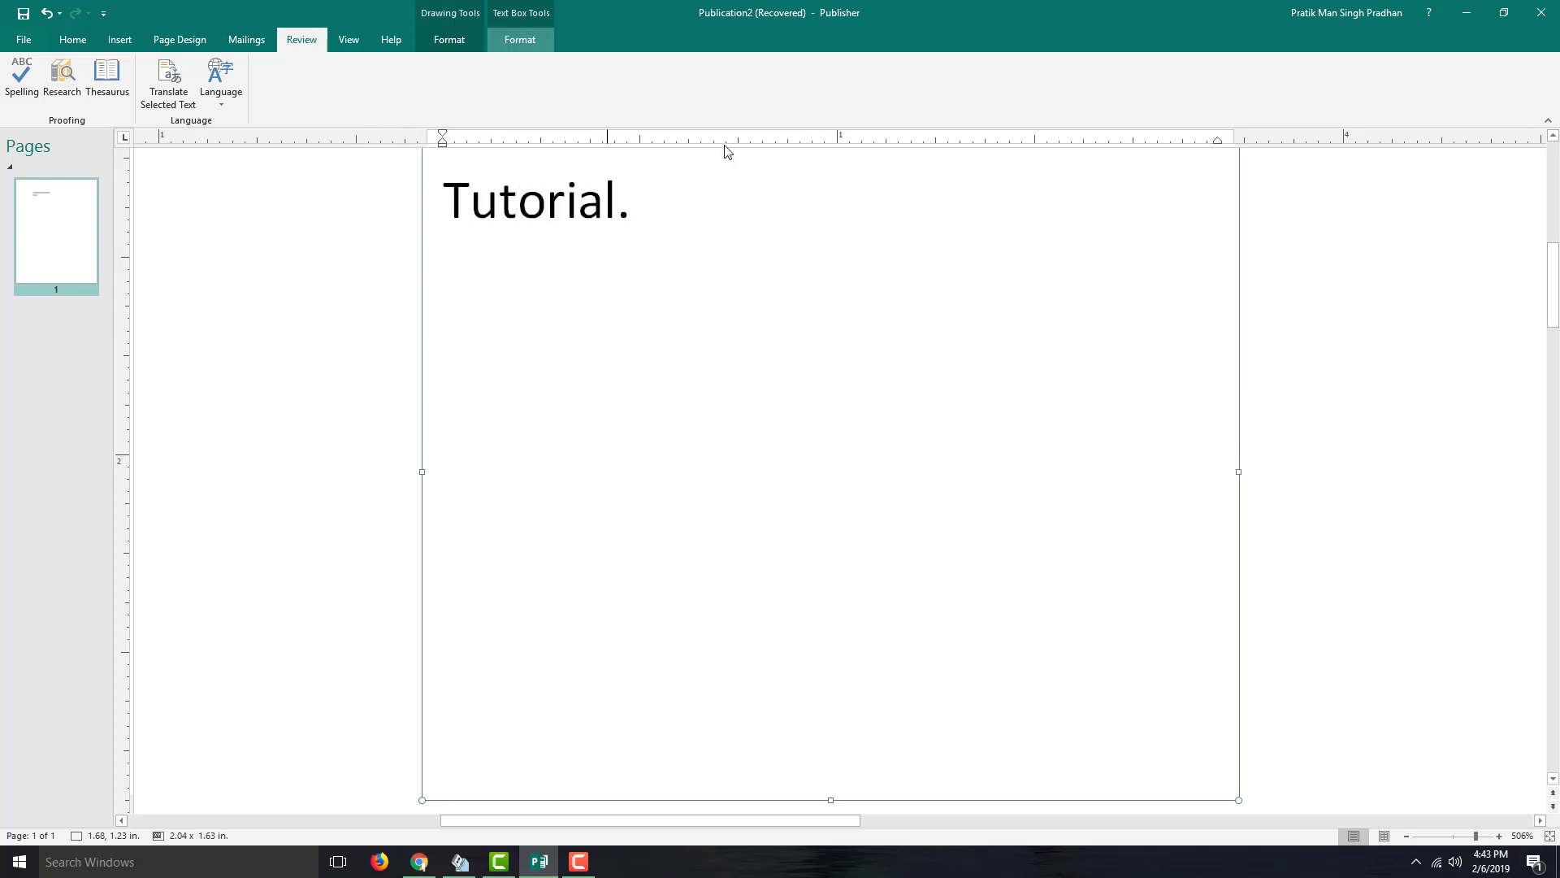
{"action": "left_click_drag", "start_coordinate": [619, 206], "coordinate": [485, 227]}
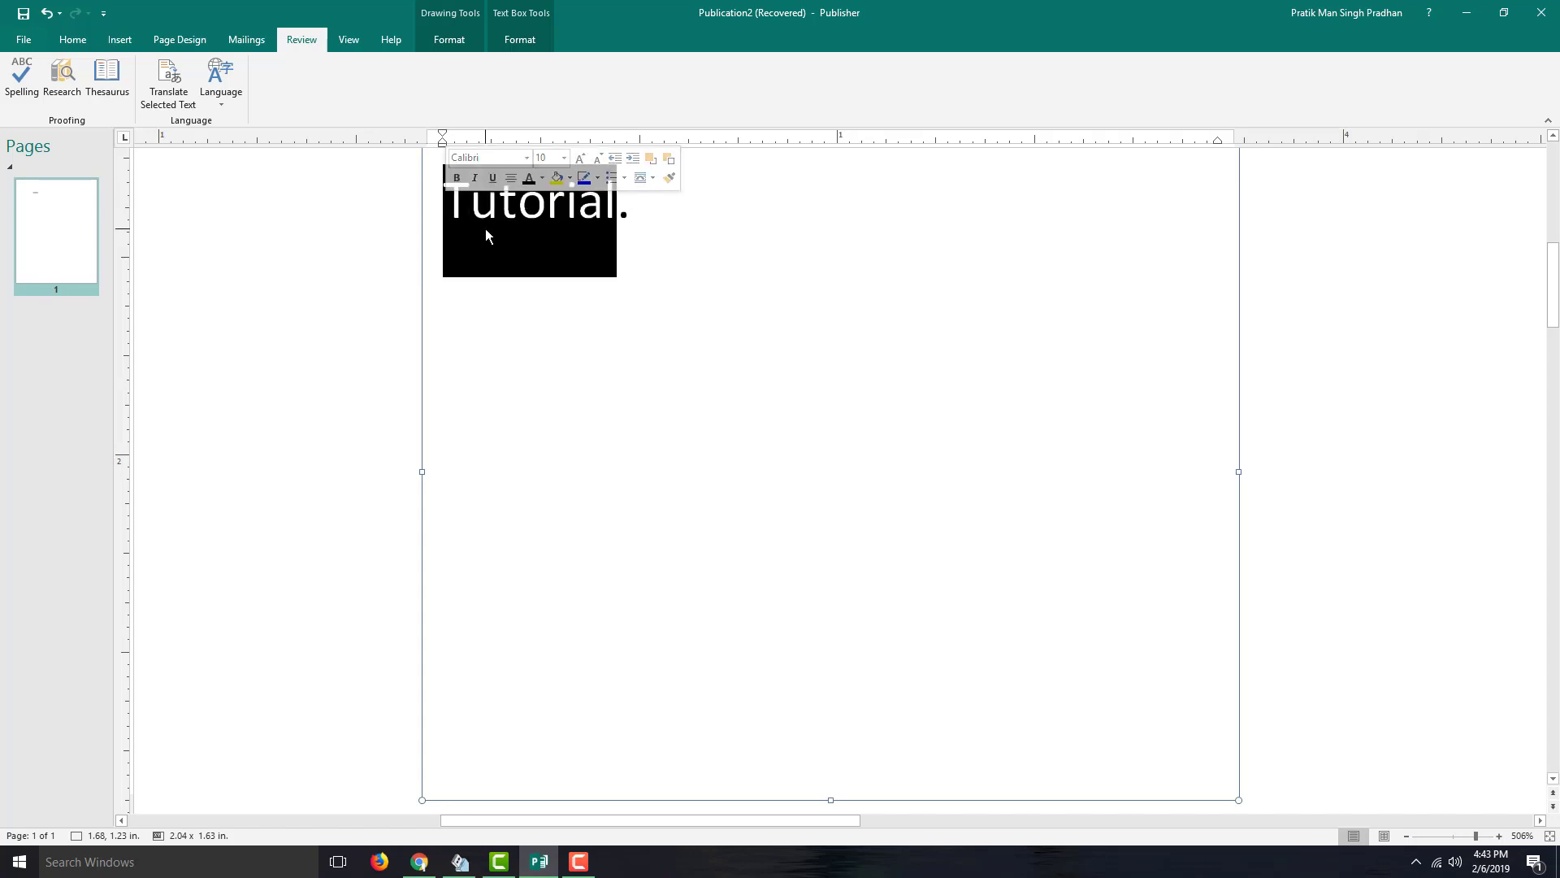
{"action": "left_click", "coordinate": [70, 91]}
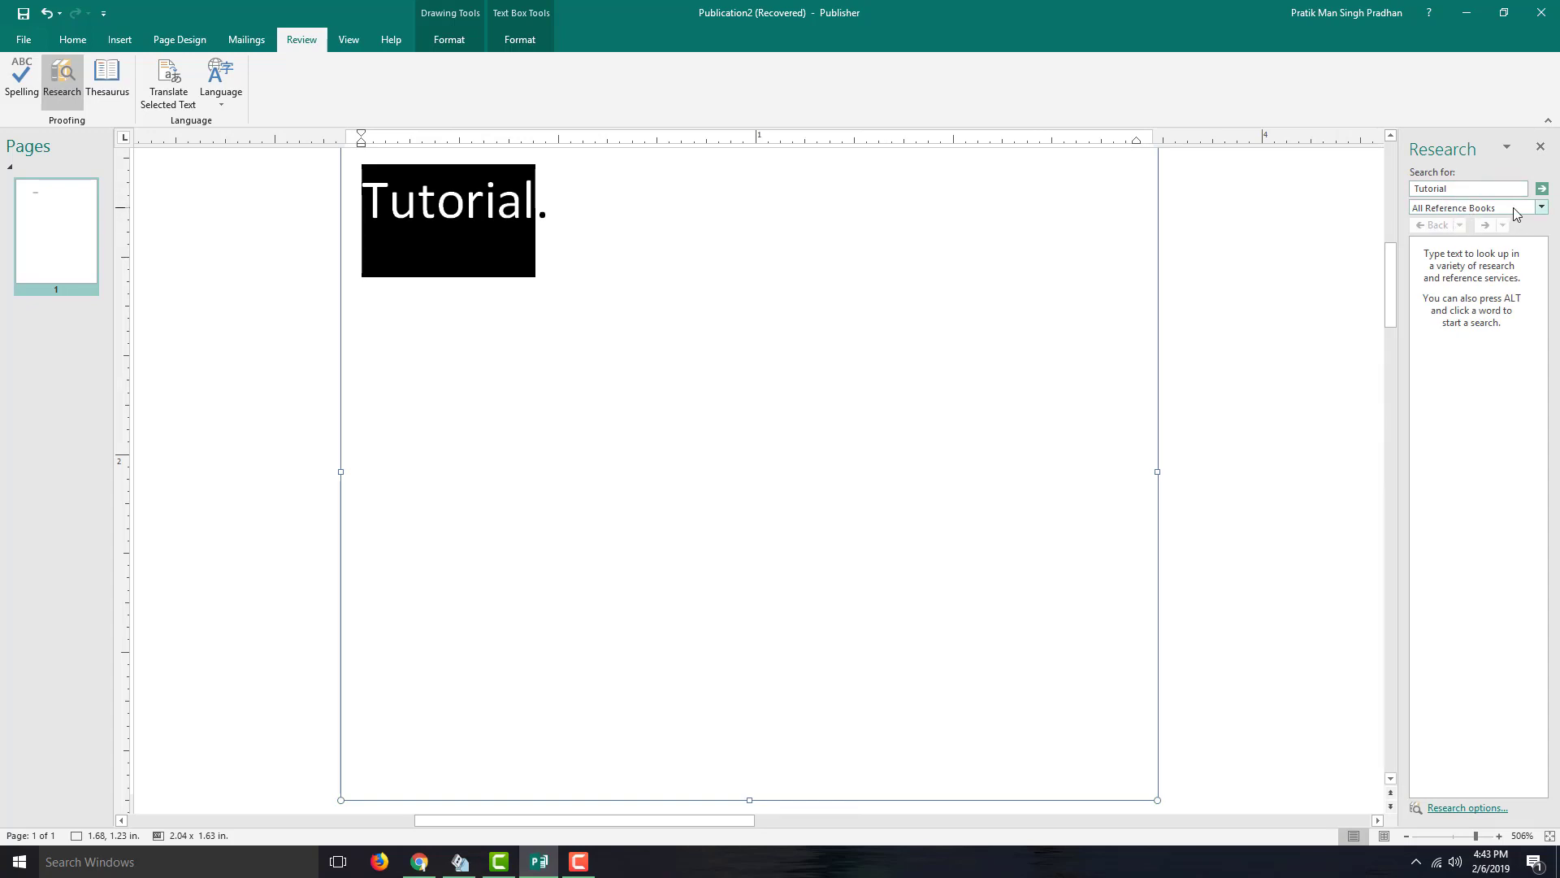
{"action": "left_click", "coordinate": [1541, 189]}
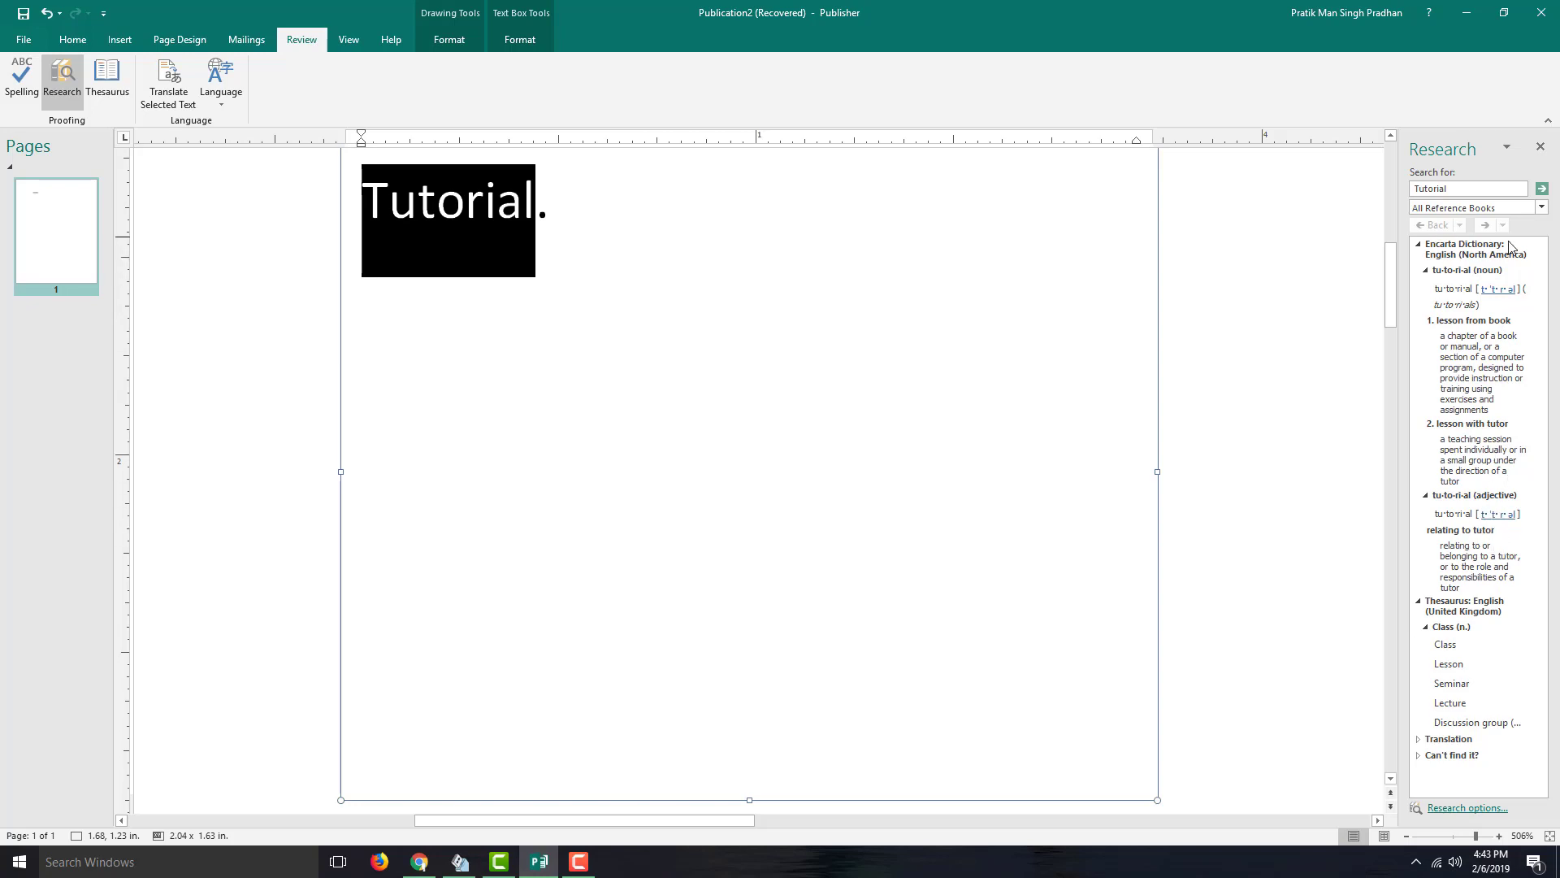
- Switch the research source to Encarta Dictionary, then to Thesaurus: English (United Kingdom), and reselect Tutorial
{"action": "left_click", "coordinate": [1542, 208]}
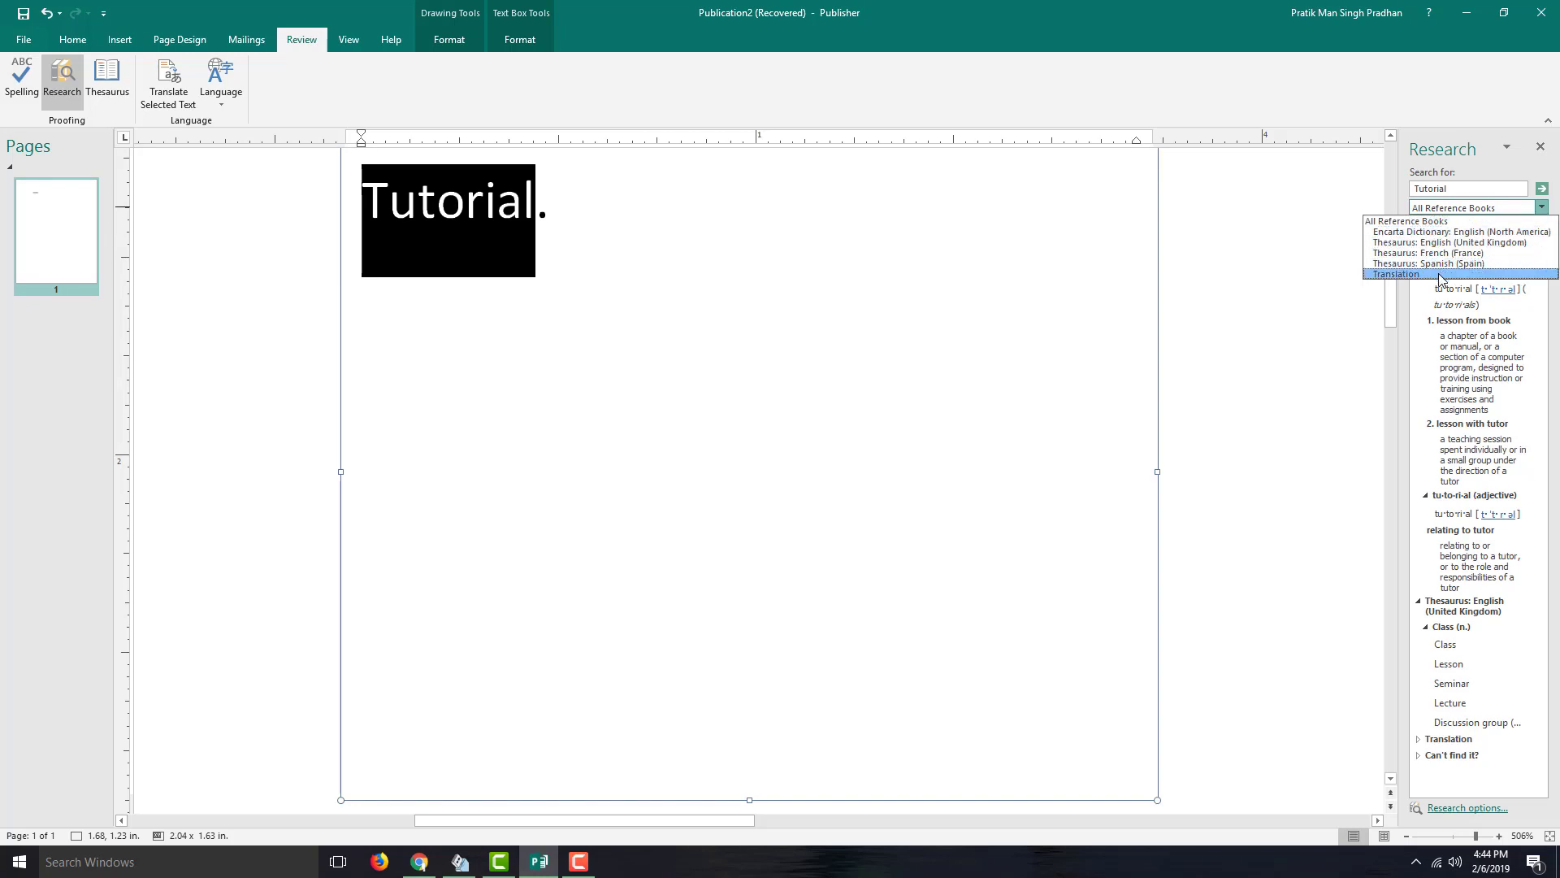
{"action": "left_click", "coordinate": [1471, 238]}
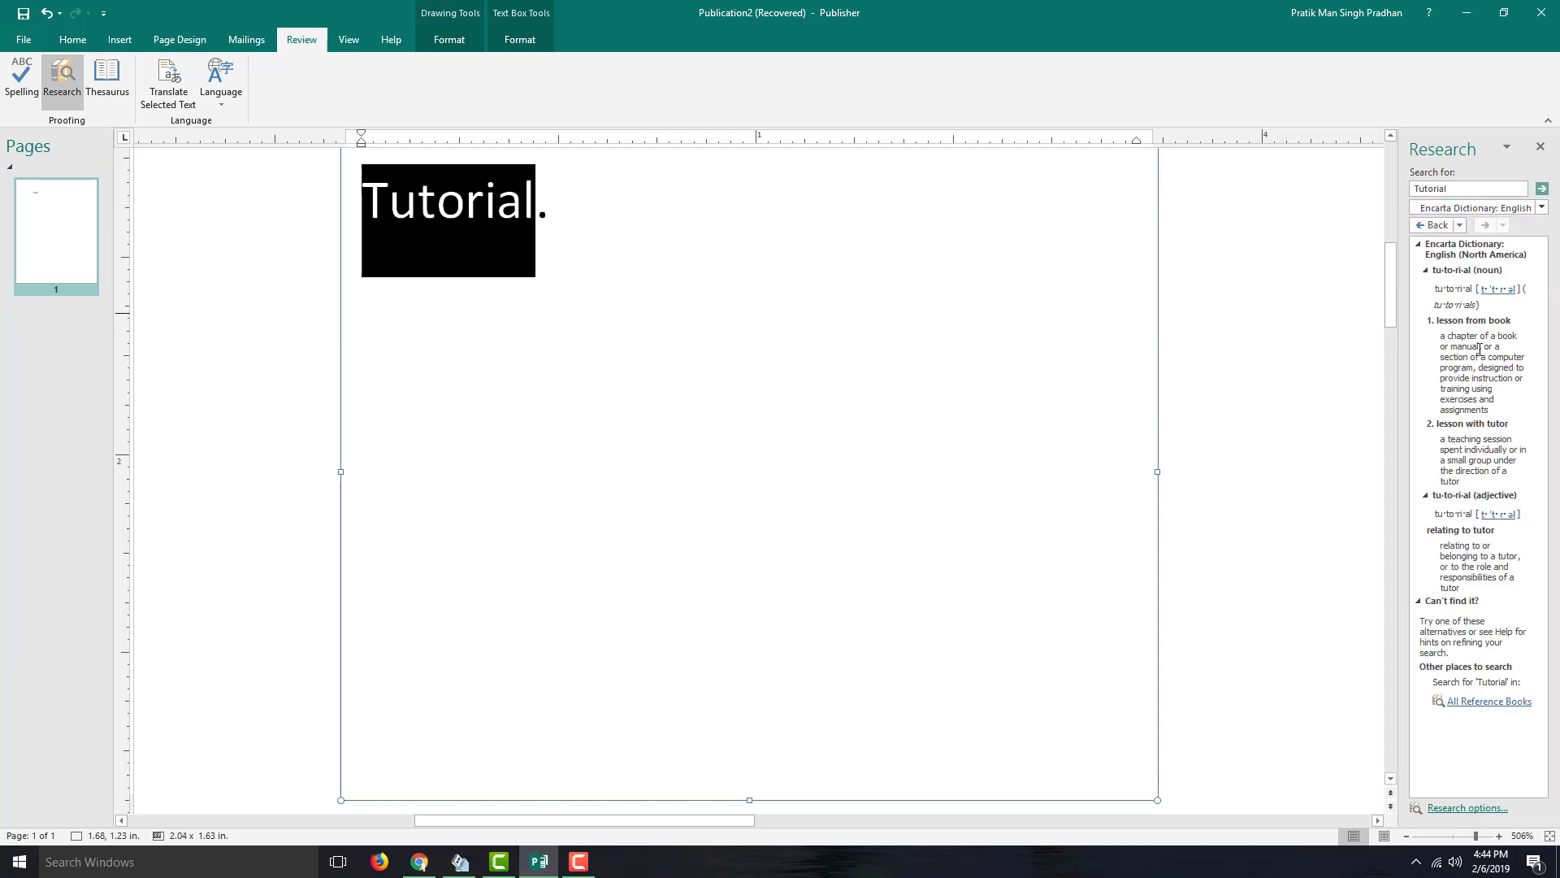
{"action": "left_click", "coordinate": [1540, 209]}
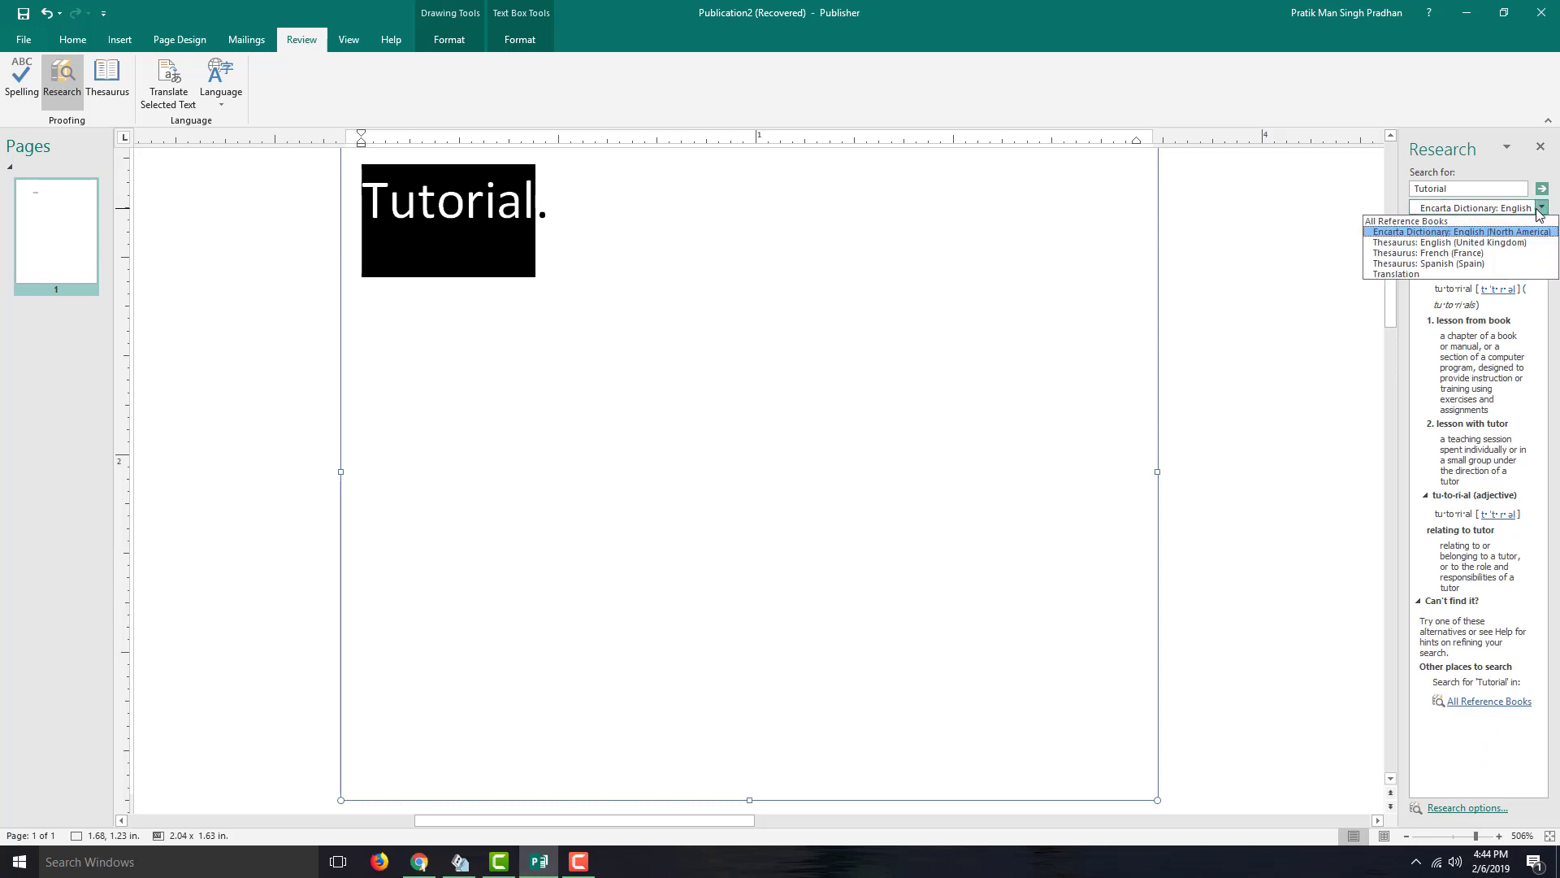
{"action": "left_click", "coordinate": [1496, 243]}
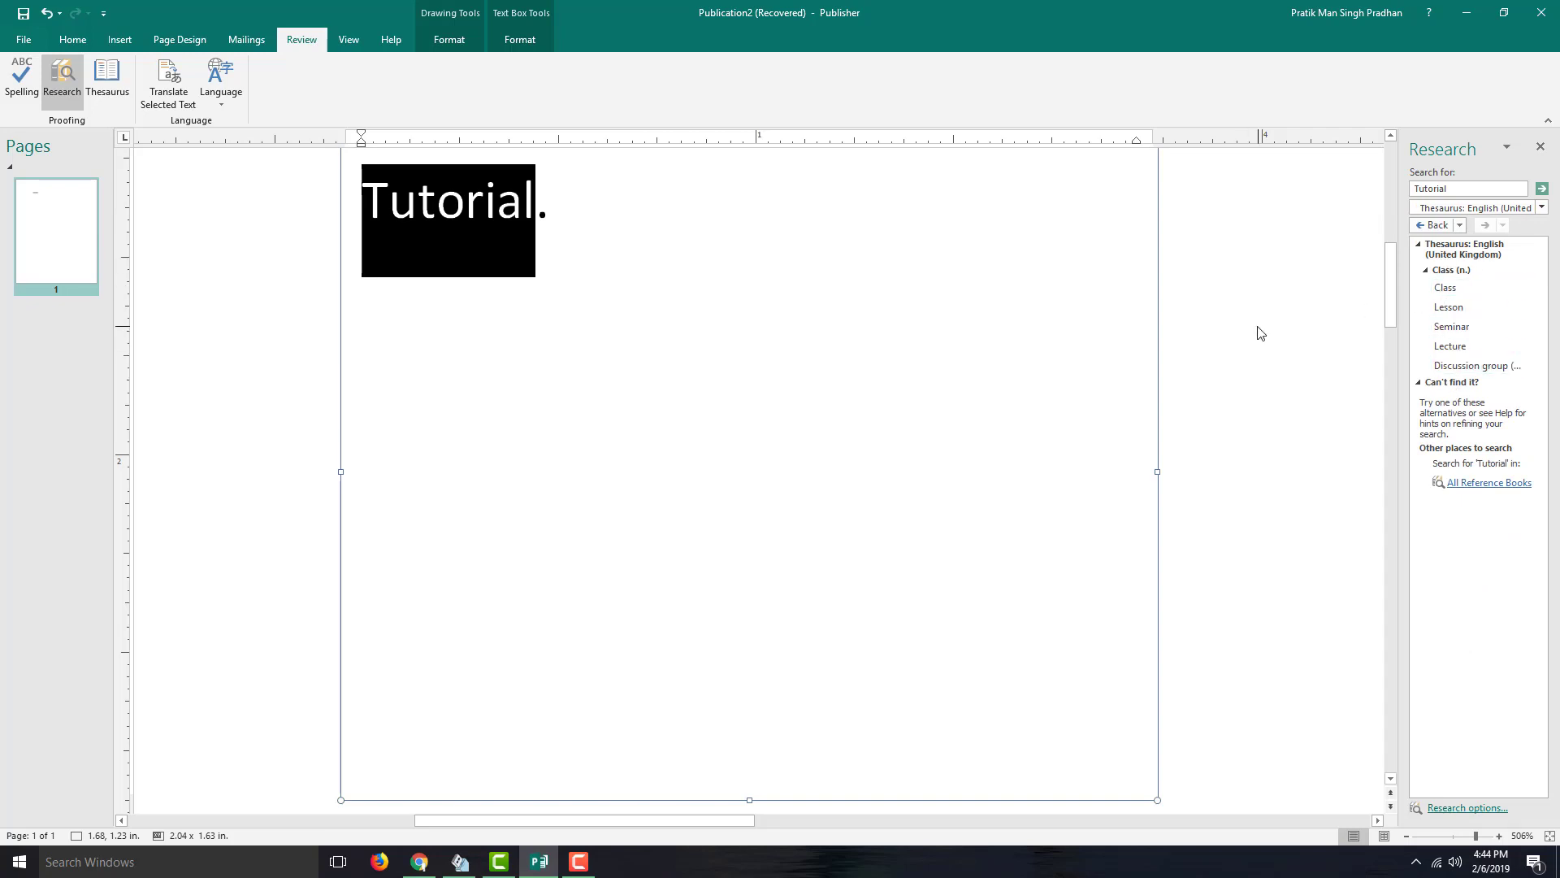
{"action": "left_click", "coordinate": [581, 203]}
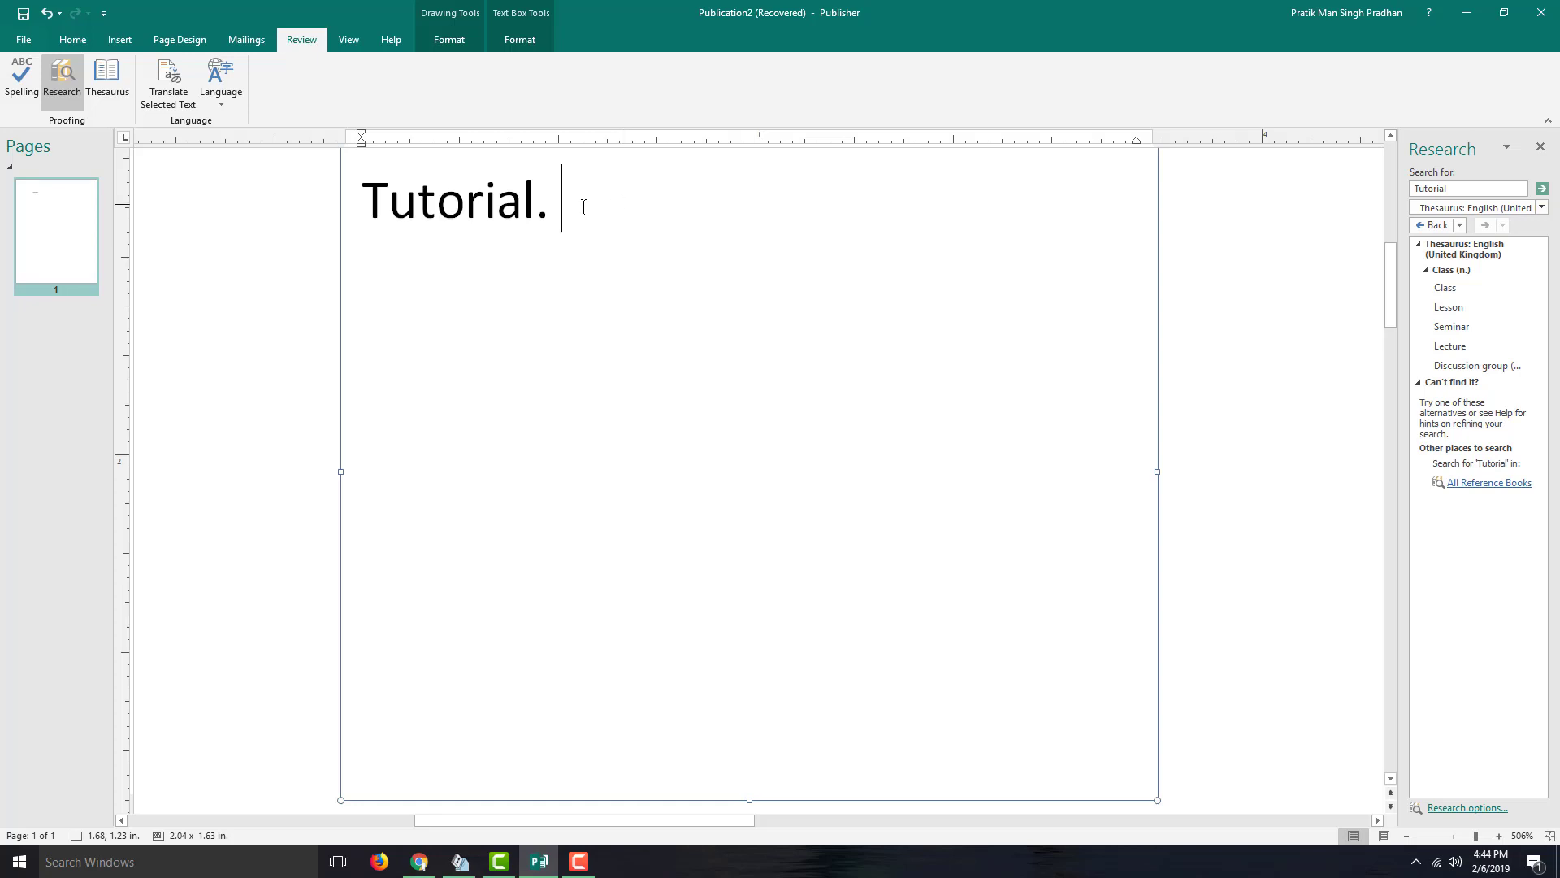
{"action": "left_click_drag", "start_coordinate": [538, 204], "coordinate": [364, 207]}
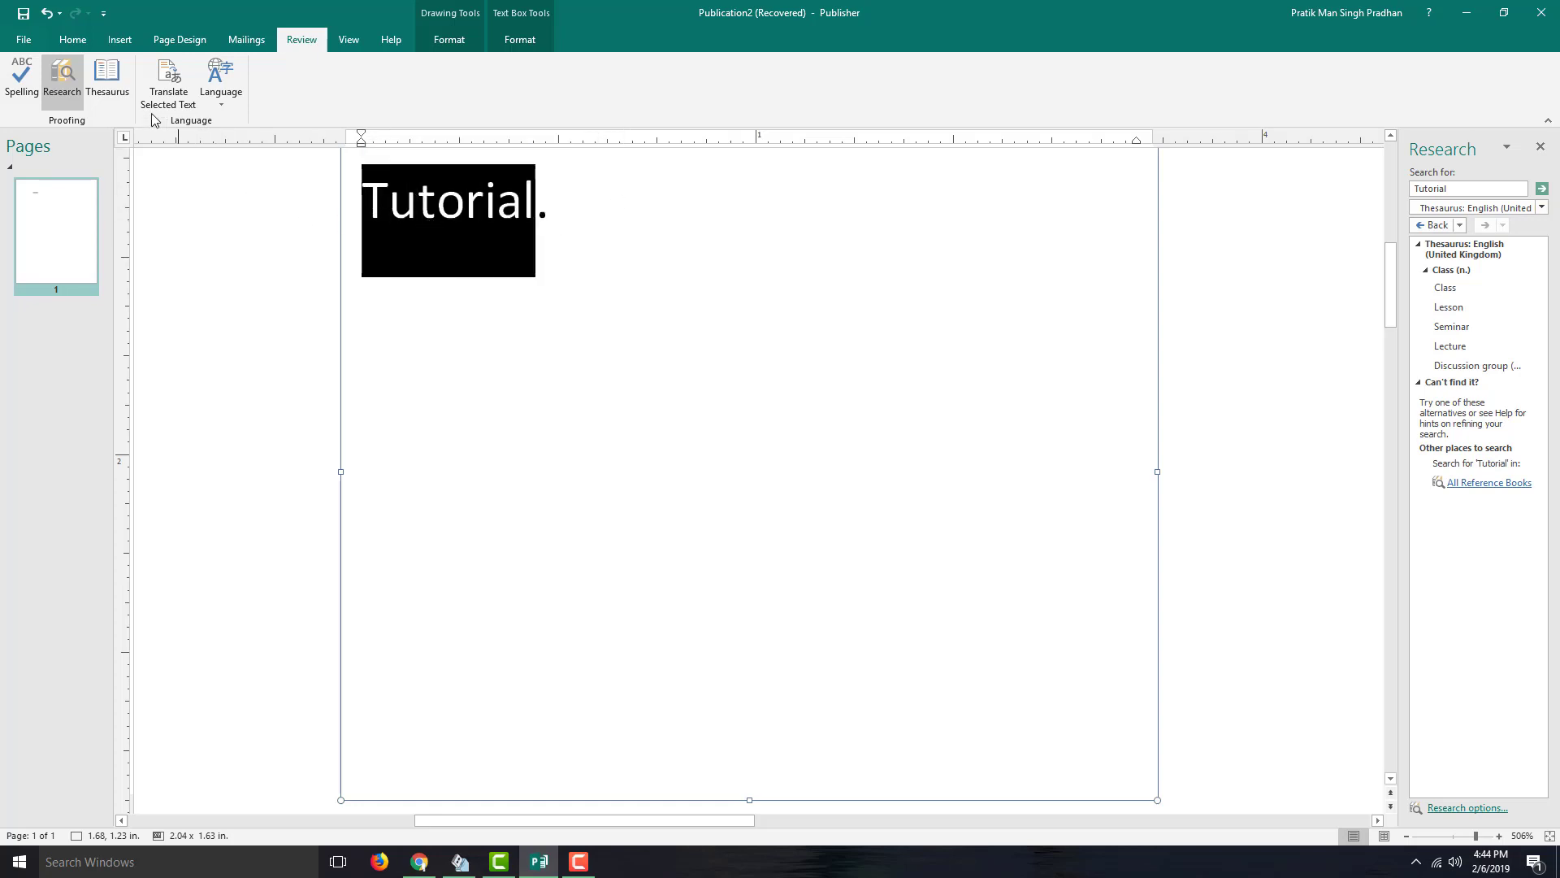
- Open the thesaurus for Tutorial, browse the synonyms of Lesson, and insert Class in its place
{"action": "left_click", "coordinate": [113, 86]}
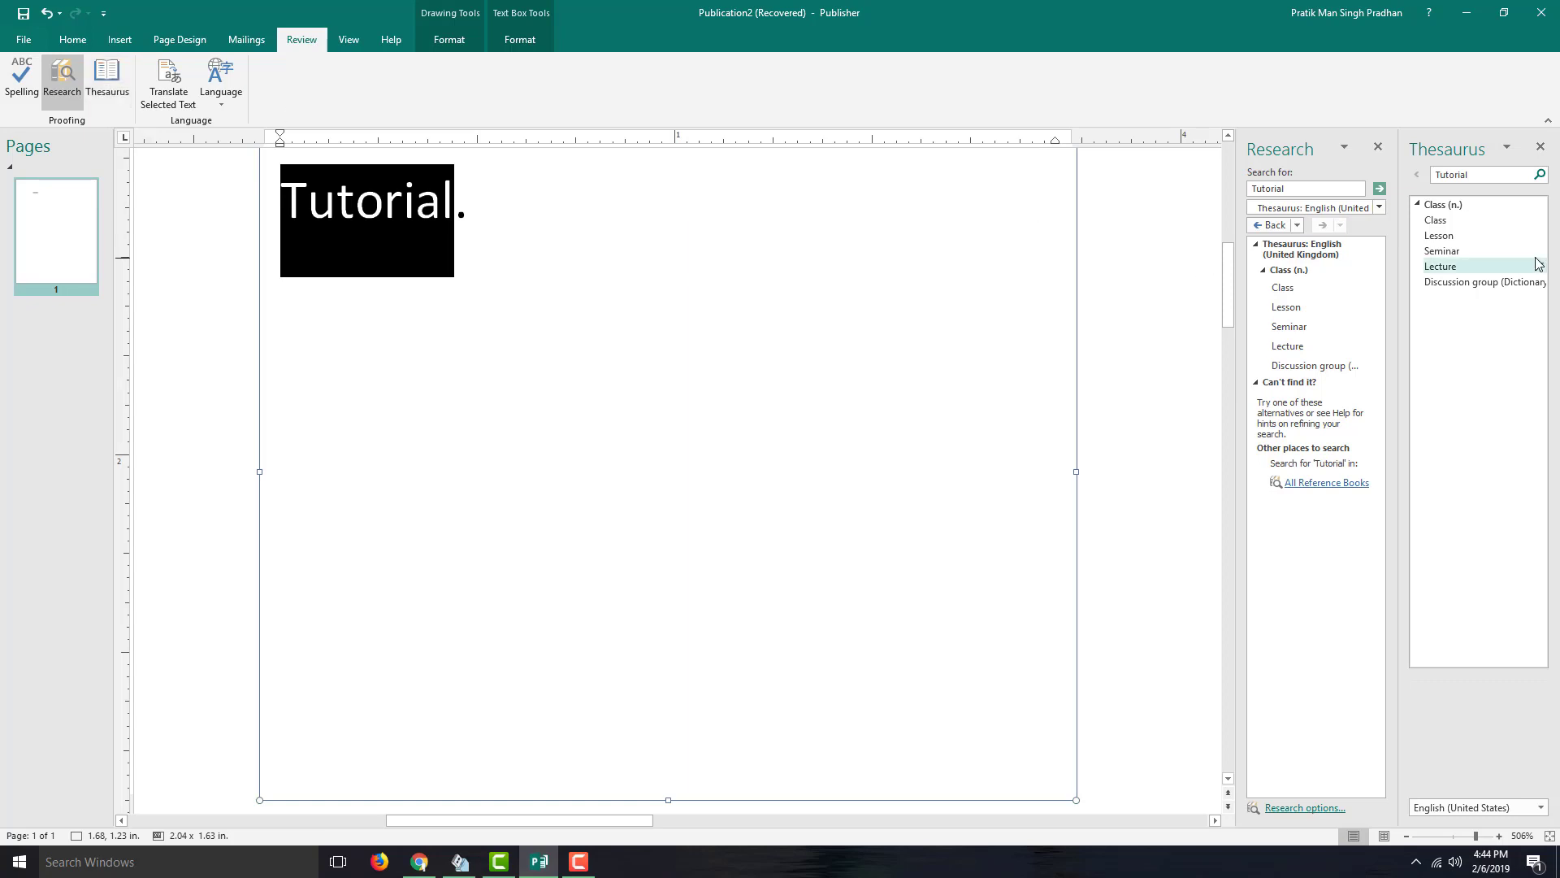
{"action": "left_click", "coordinate": [1378, 147]}
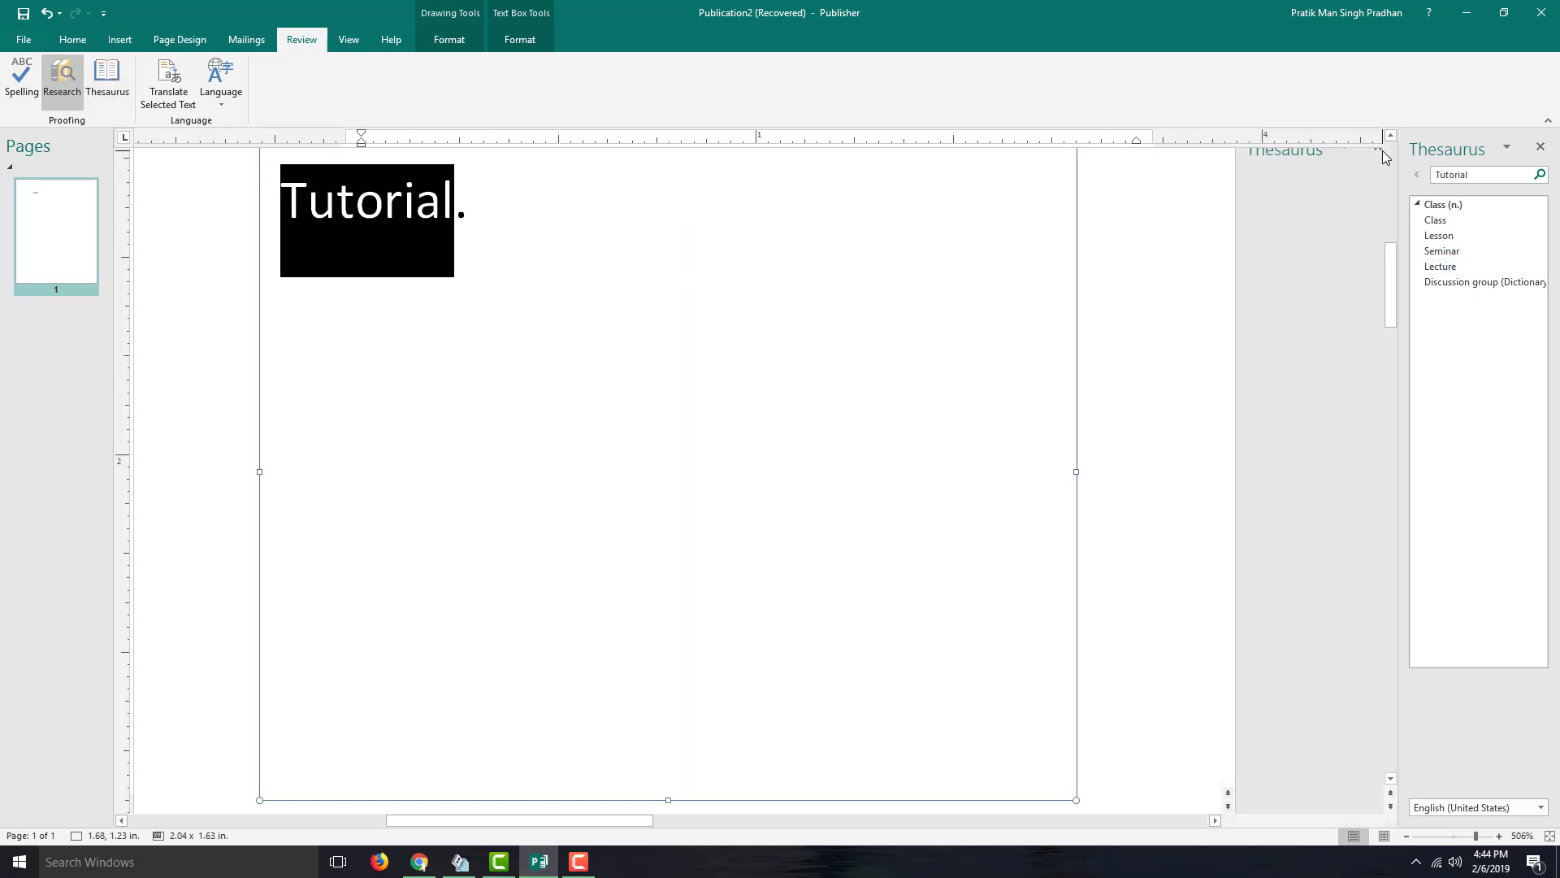
{"action": "left_click", "coordinate": [1449, 237]}
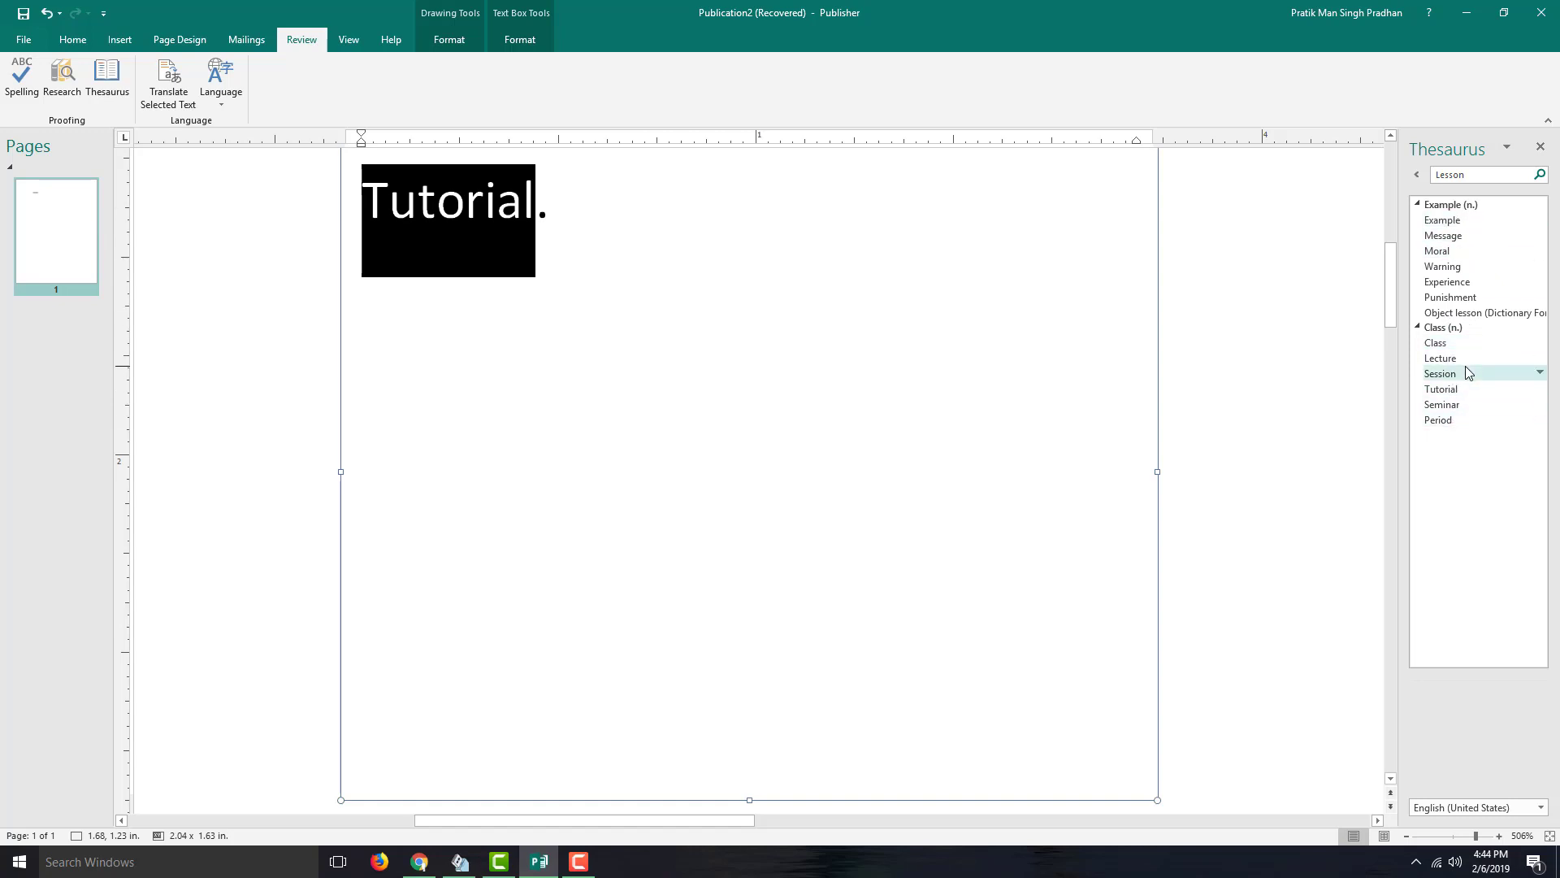
{"action": "left_click", "coordinate": [1542, 348]}
{"action": "left_click", "coordinate": [1513, 355]}
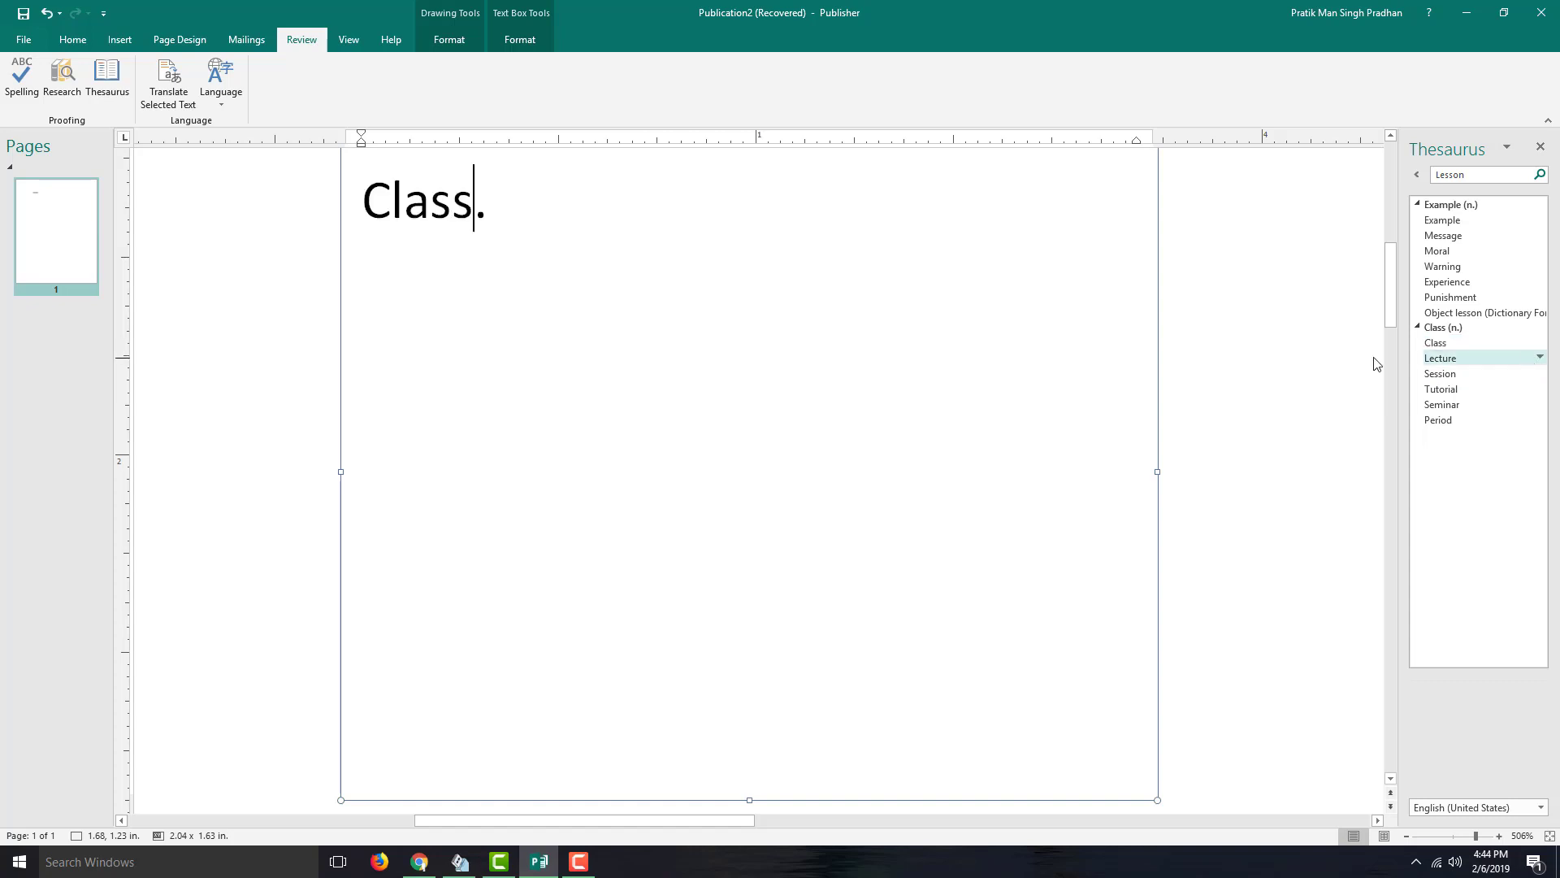
- Replace the text with 'Welcome to the Class.' and select the word Class
{"action": "left_click_drag", "start_coordinate": [738, 296], "coordinate": [203, 235]}
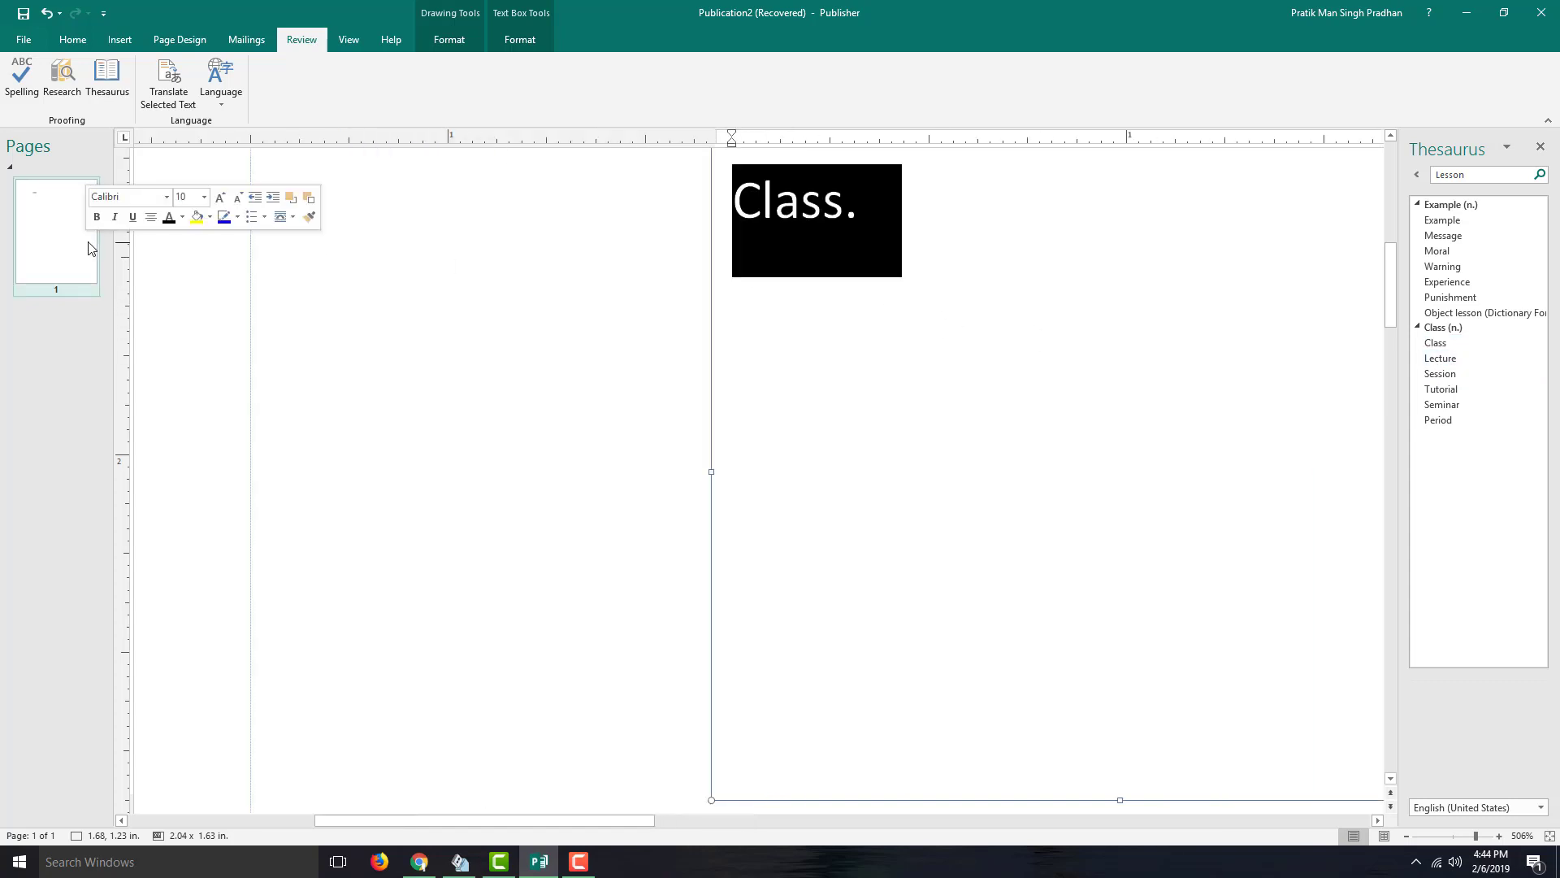
{"action": "type", "text": "Wel"}
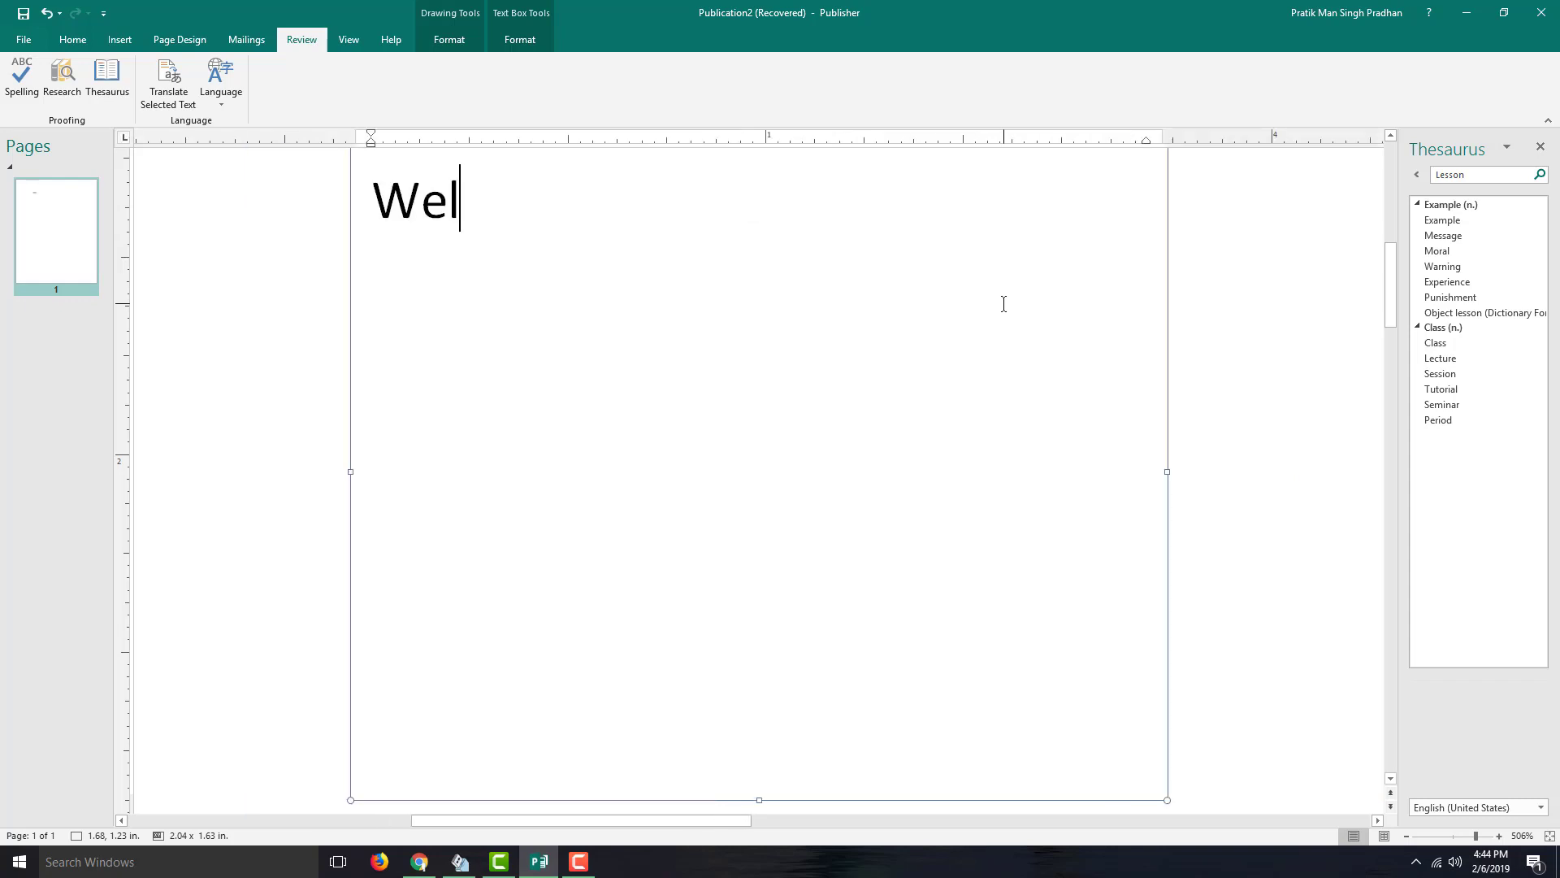
{"action": "type", "text": "come to the Class."}
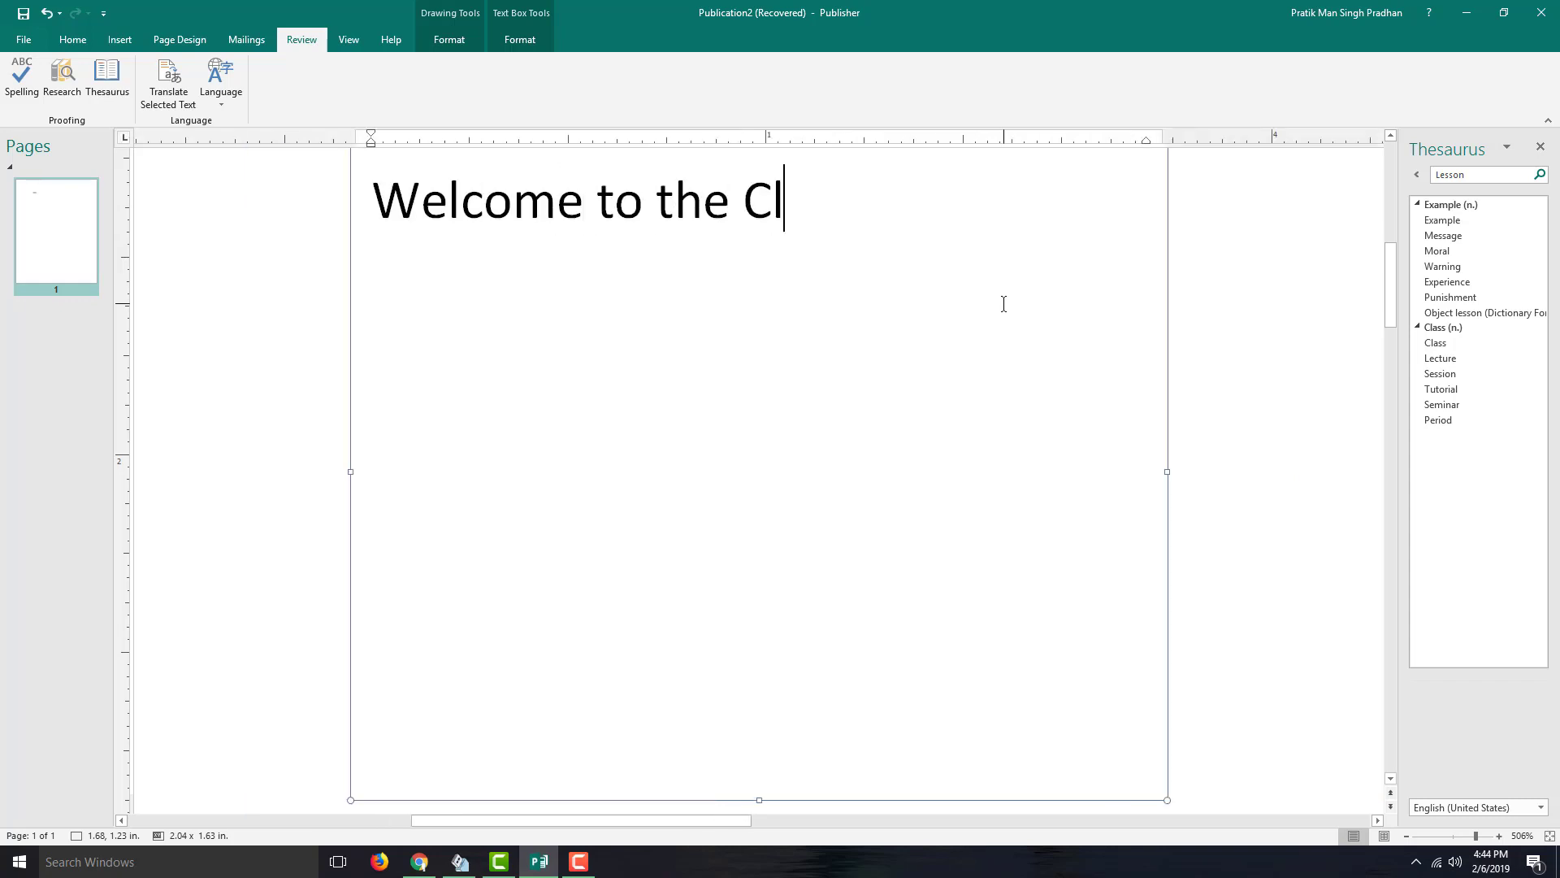
{"action": "double_click", "coordinate": [771, 204]}
- Swap Class for the thesaurus synonym Seminar
{"action": "left_click", "coordinate": [107, 77]}
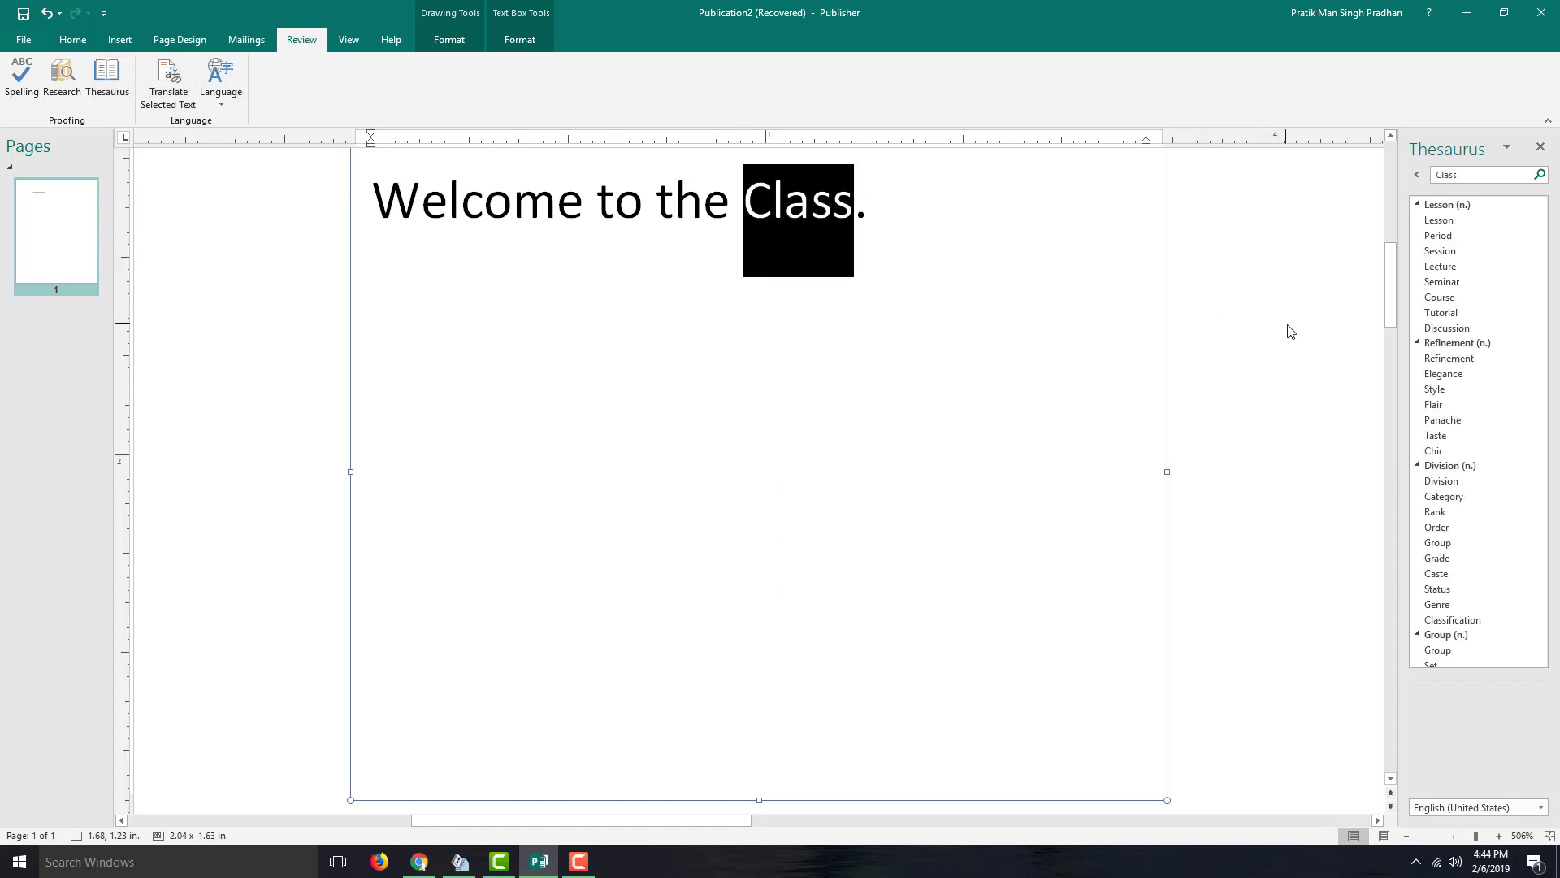
{"action": "scroll", "coordinate": [1474, 260], "scroll_direction": "down", "scroll_amount": 3}
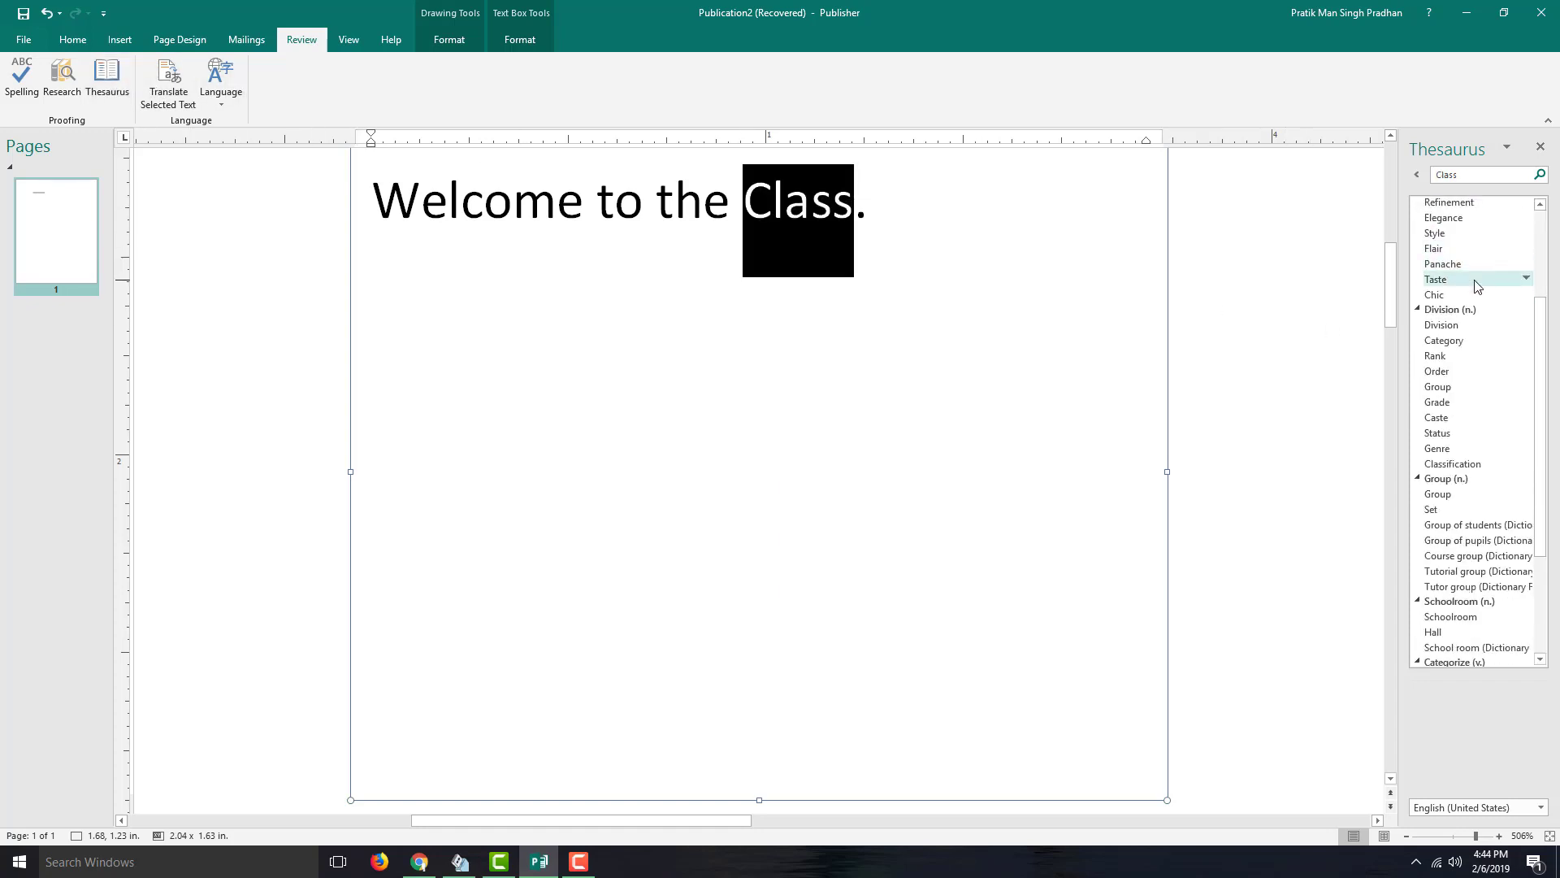
{"action": "scroll", "coordinate": [1477, 286], "scroll_direction": "up", "scroll_amount": 3}
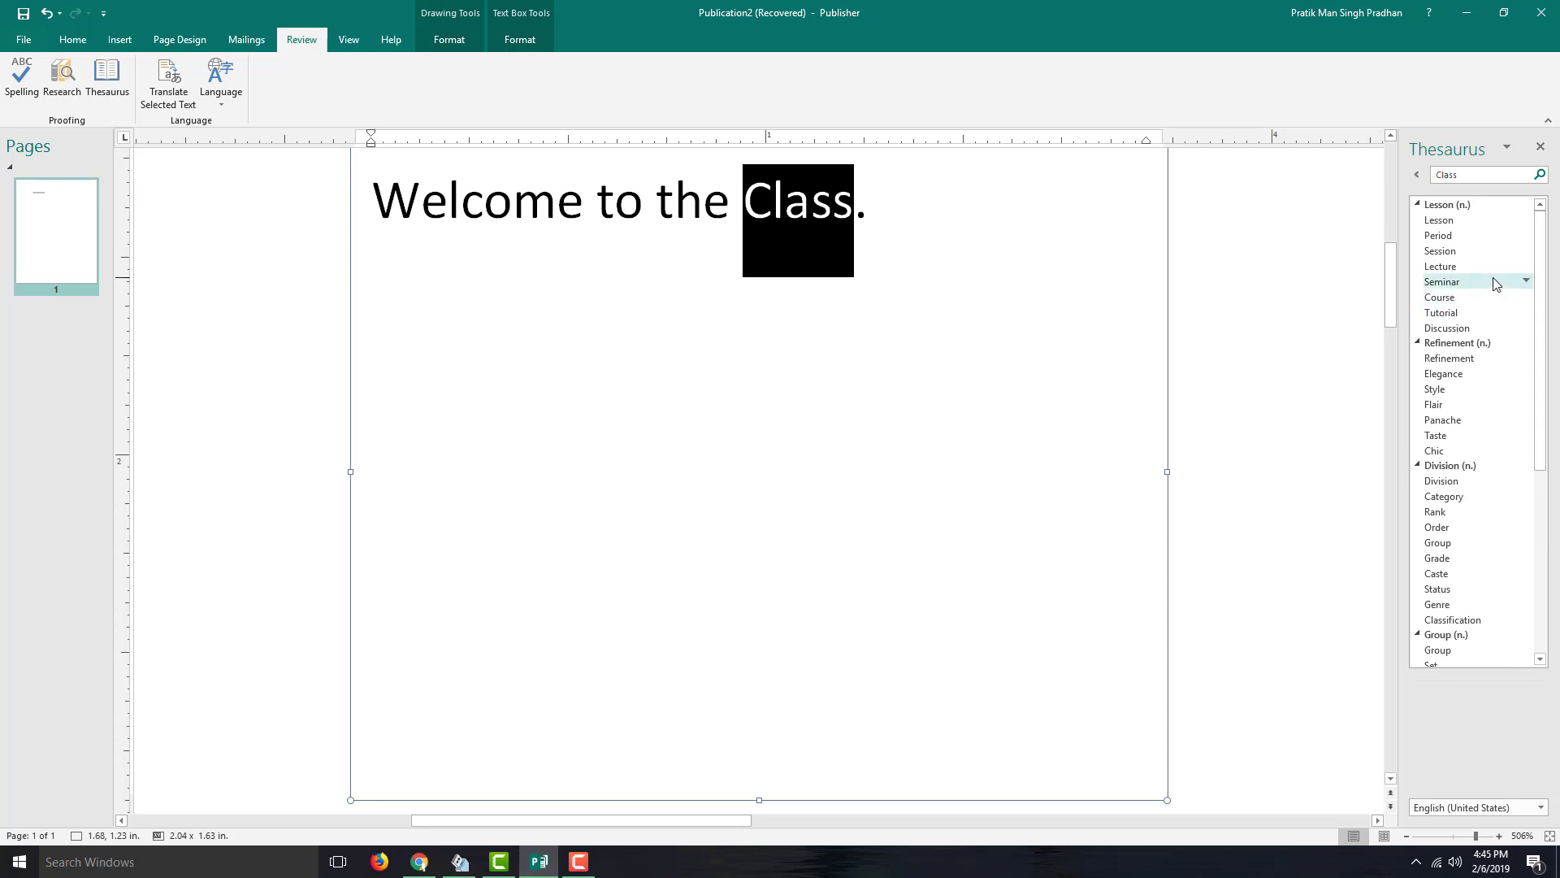
{"action": "left_click", "coordinate": [1527, 283]}
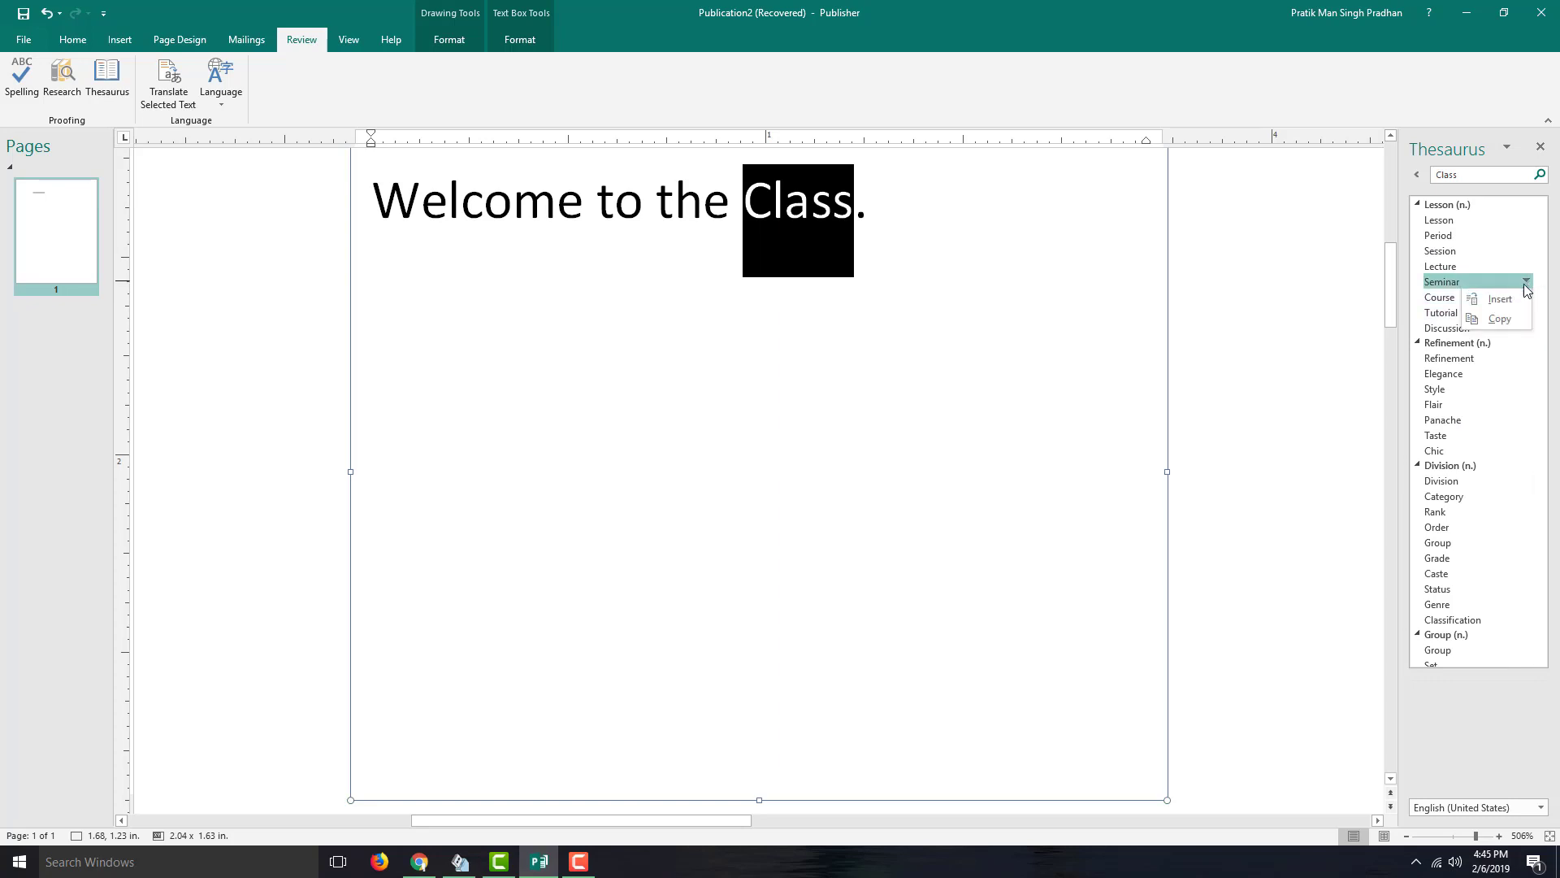
{"action": "left_click", "coordinate": [1499, 299]}
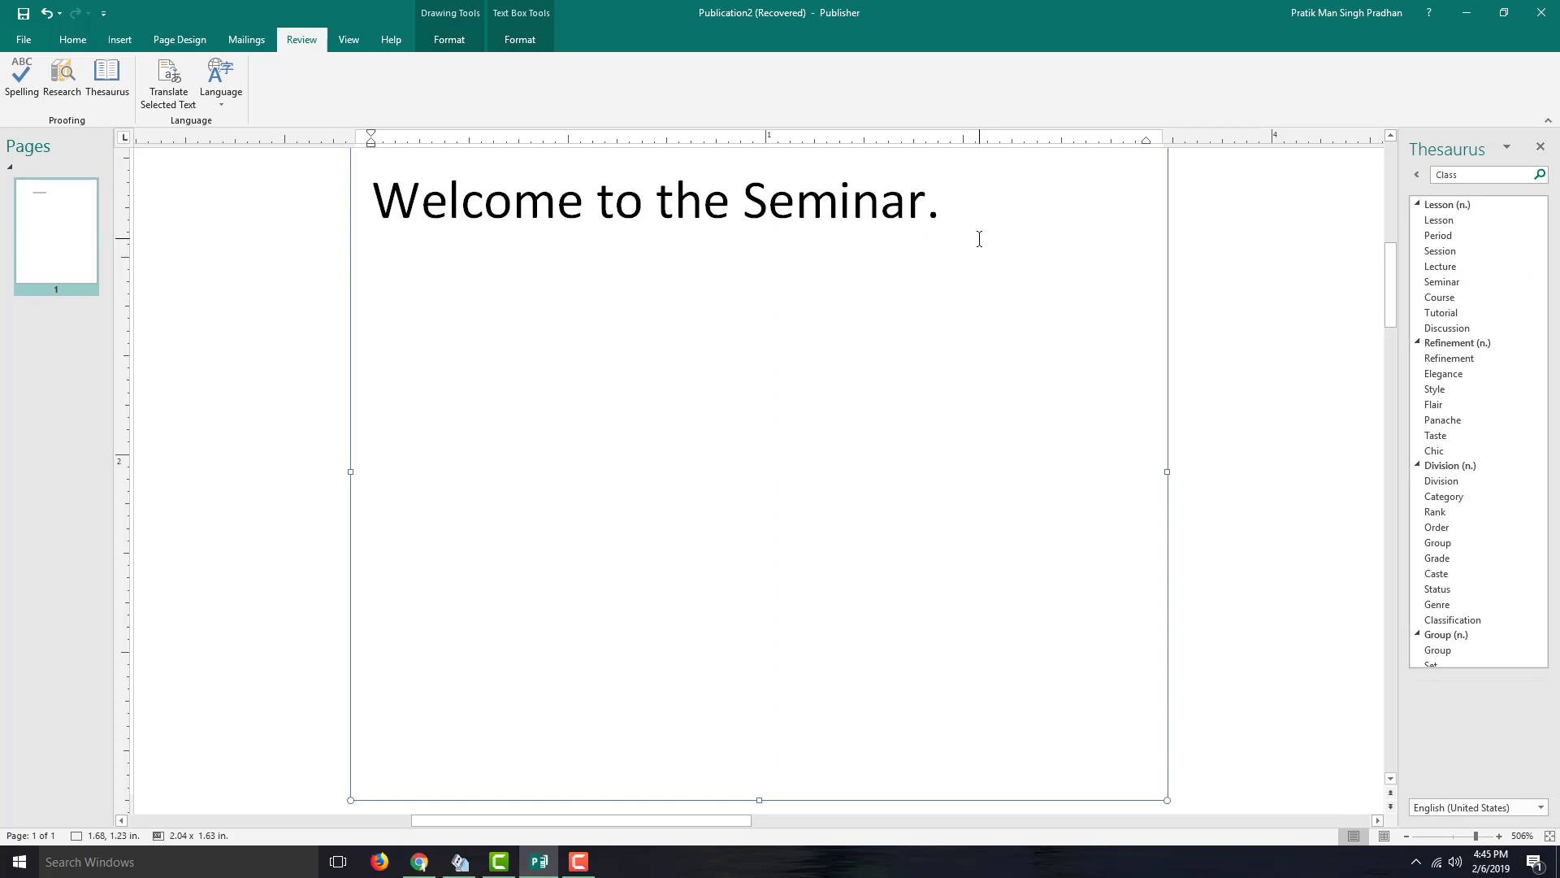
{"action": "key", "text": "Left"}
{"action": "key", "text": "Left"}
{"action": "key", "text": "Left"}
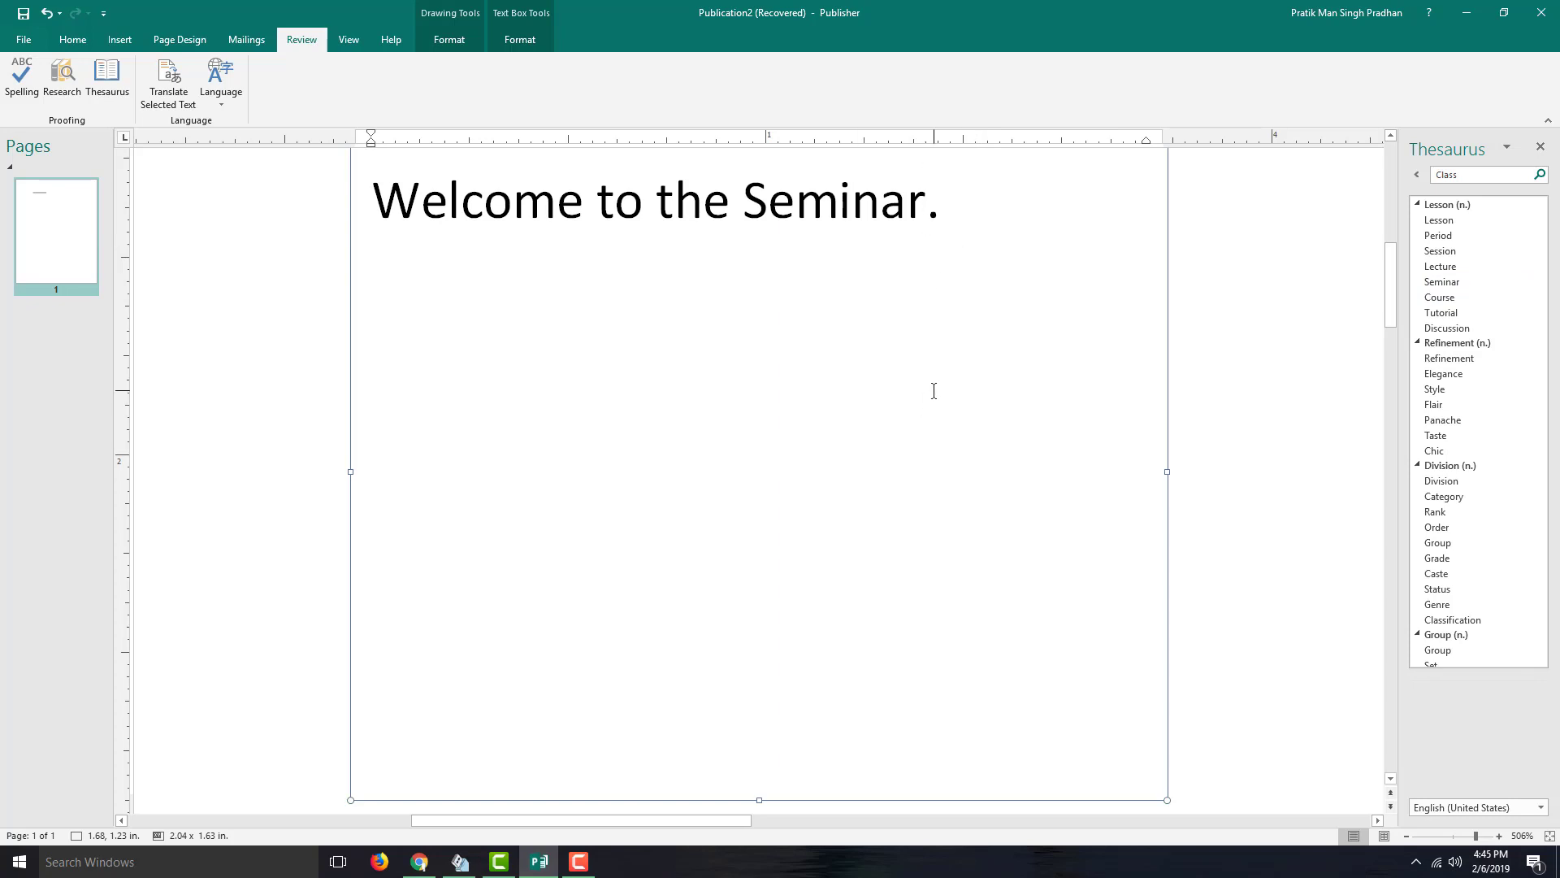